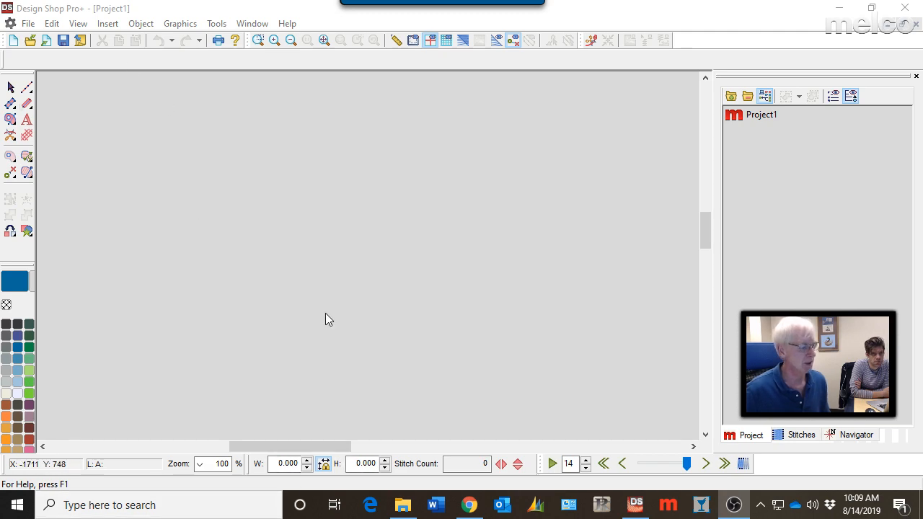
- Open the folder Windows 10 (C:) > Program Files (x86) > Melco > Design Shop v10 Final > Alphabets in File Explorer
{"action": "left_click", "coordinate": [401, 505]}
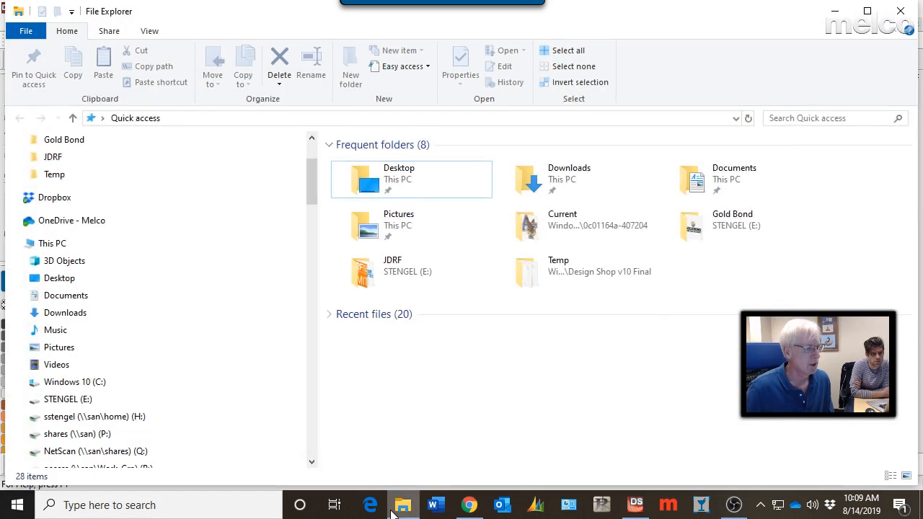
{"action": "scroll", "coordinate": [130, 325], "scroll_direction": "down", "scroll_amount": 3}
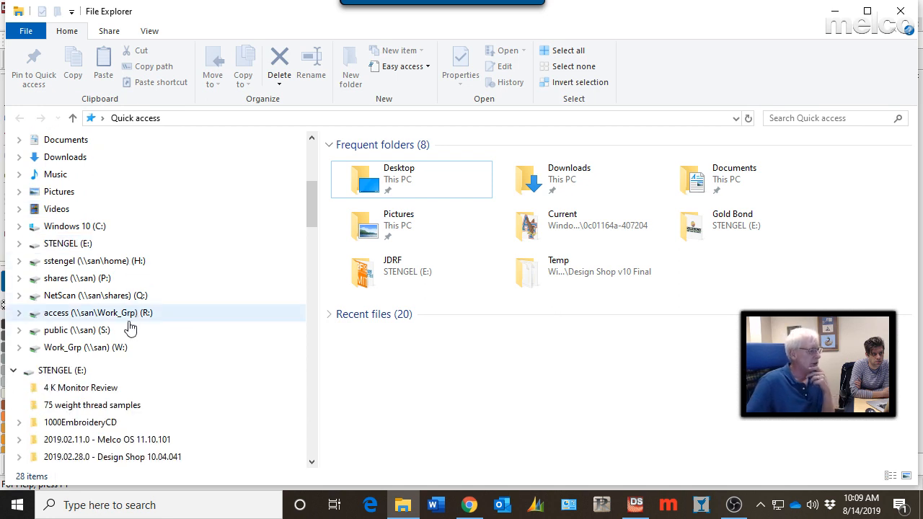
{"action": "left_click", "coordinate": [20, 227]}
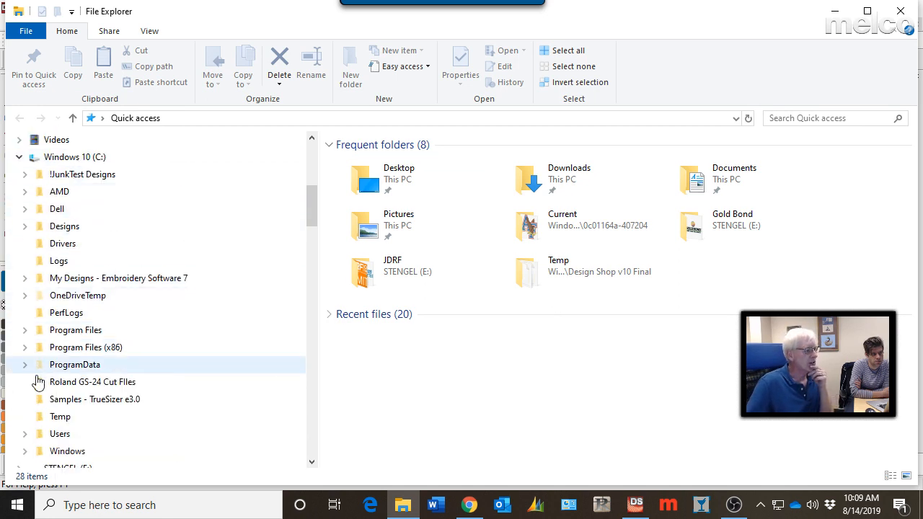
{"action": "left_click", "coordinate": [22, 348]}
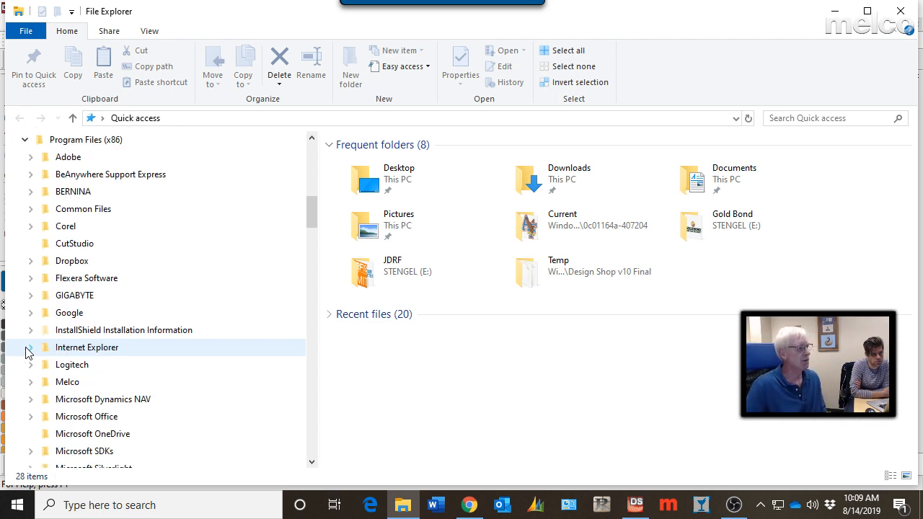
{"action": "scroll", "coordinate": [26, 346], "scroll_direction": "up", "scroll_amount": 1}
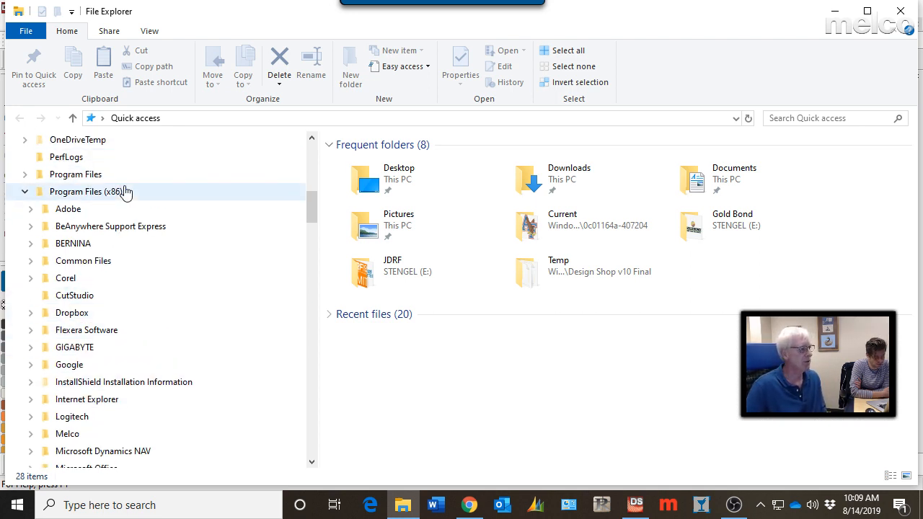
{"action": "scroll", "coordinate": [120, 416], "scroll_direction": "down", "scroll_amount": 1}
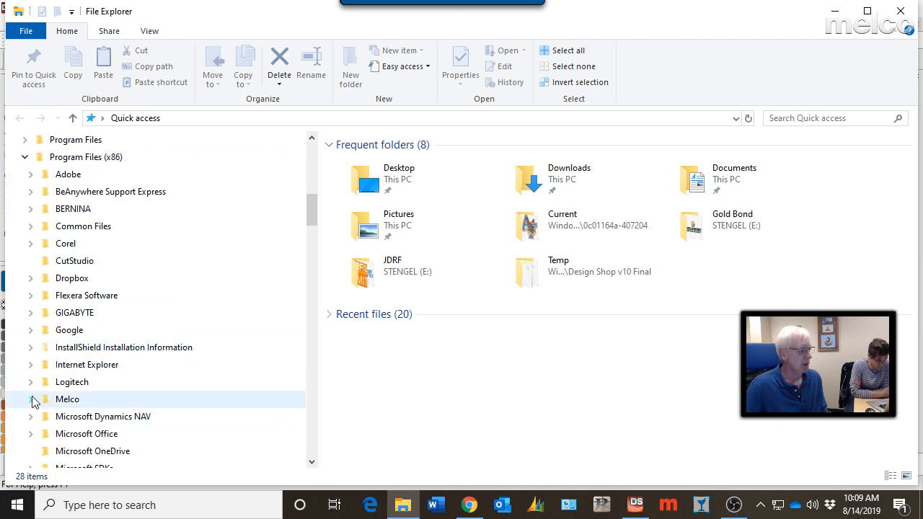
{"action": "left_click", "coordinate": [31, 401]}
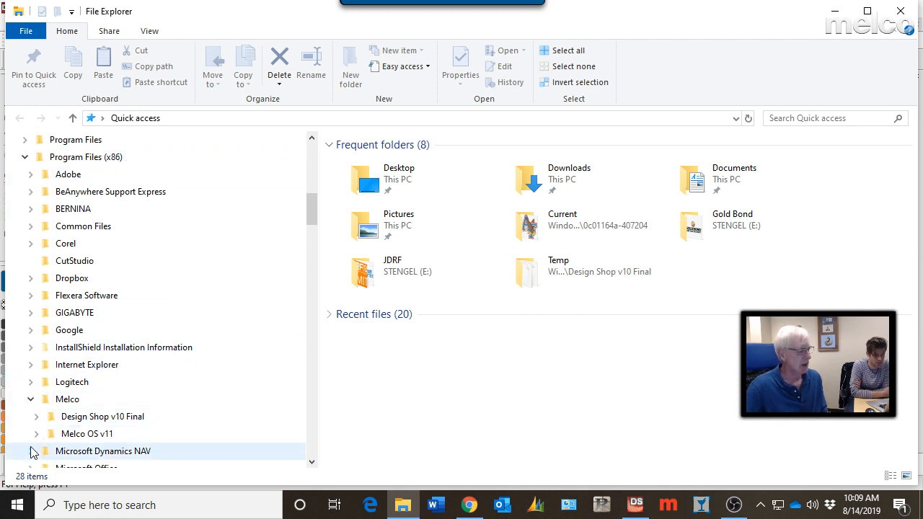
{"action": "left_click", "coordinate": [35, 417]}
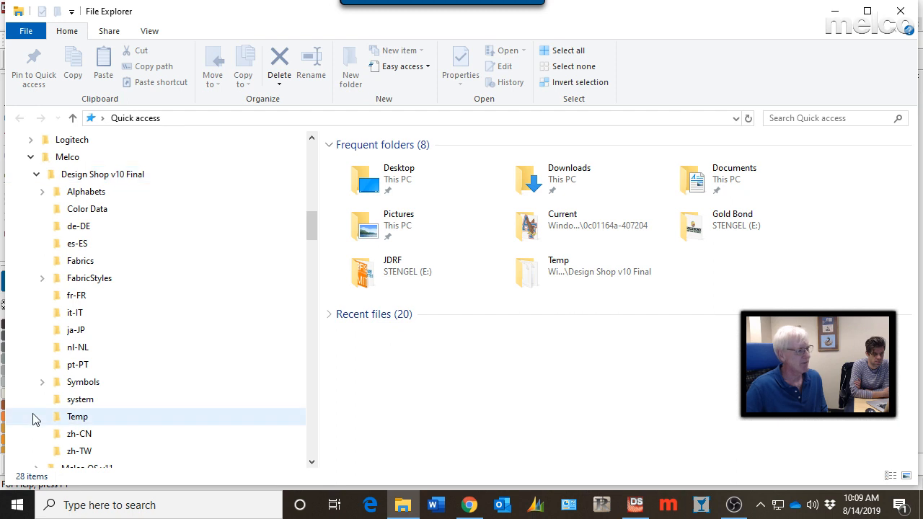
{"action": "left_click", "coordinate": [94, 196]}
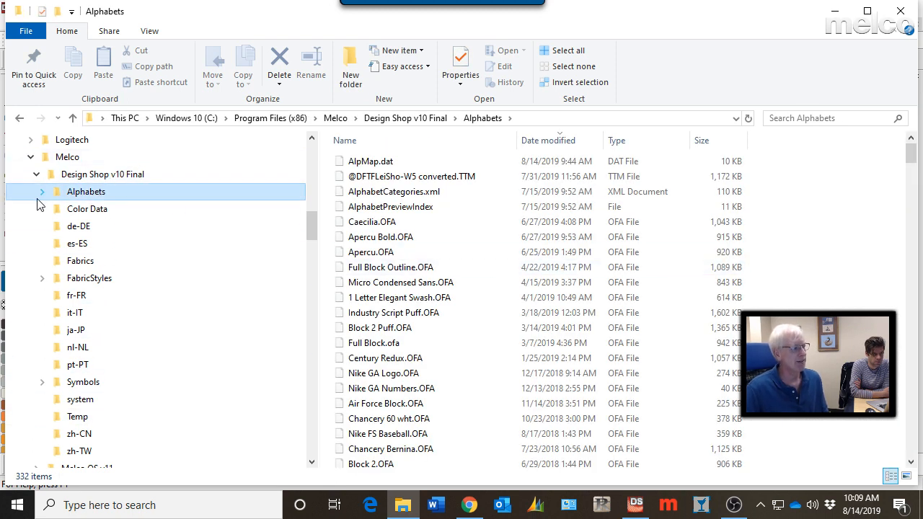
- Look through the date-sorted files in the Alphabets folder, comparing the OFA and ALP alphabet files
{"action": "scroll", "coordinate": [858, 217], "scroll_direction": "down", "scroll_amount": 5}
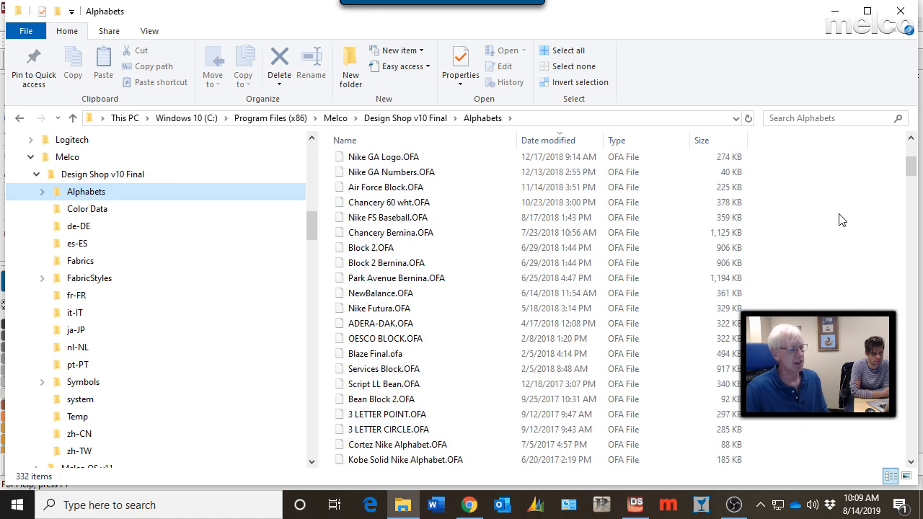
{"action": "scroll", "coordinate": [793, 233], "scroll_direction": "down", "scroll_amount": 5}
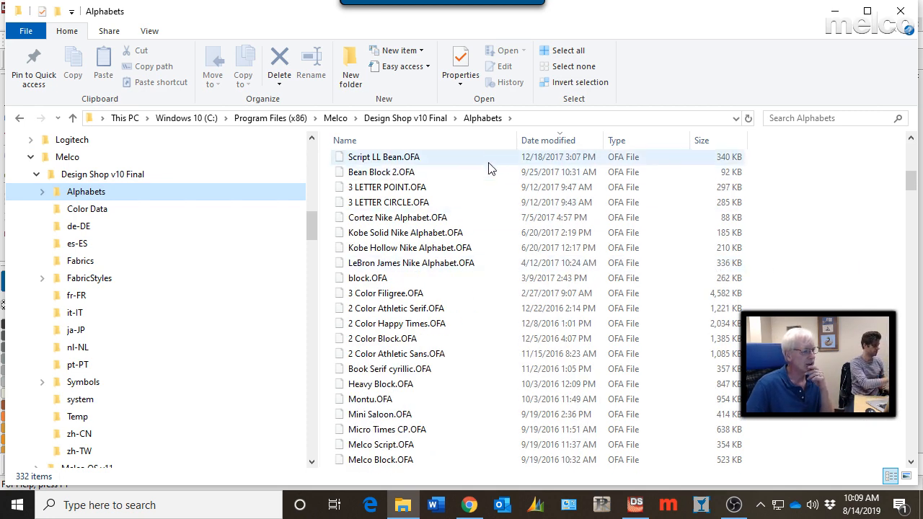
{"action": "scroll", "coordinate": [606, 427], "scroll_direction": "down", "scroll_amount": 1}
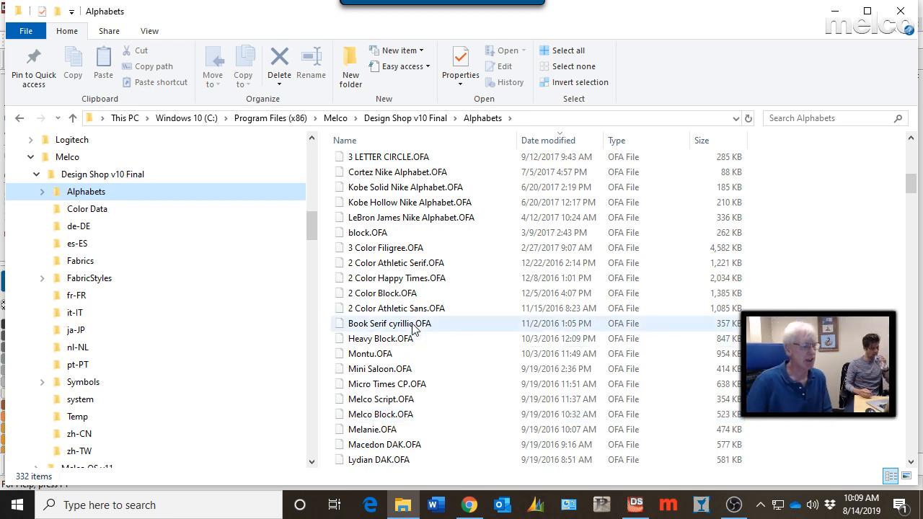
{"action": "scroll", "coordinate": [498, 307], "scroll_direction": "down", "scroll_amount": 11}
{"action": "scroll", "coordinate": [500, 305], "scroll_direction": "down", "scroll_amount": 10}
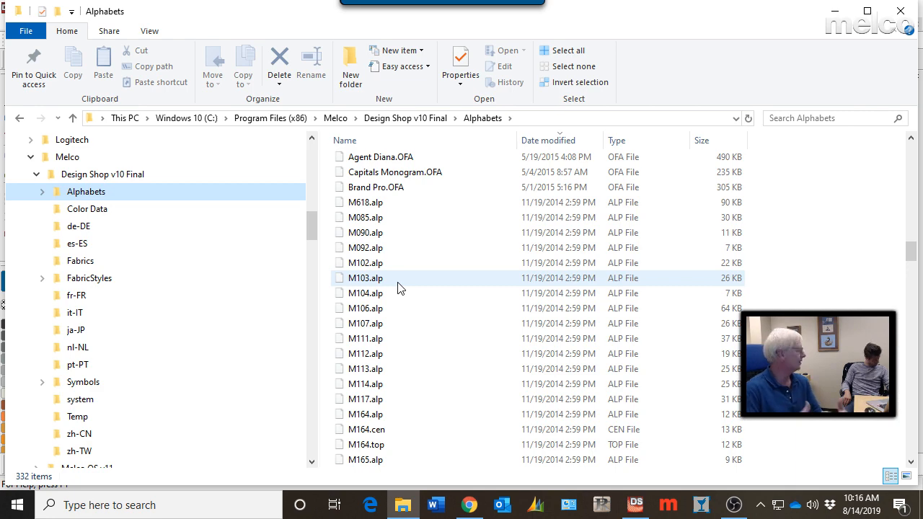
{"action": "scroll", "coordinate": [481, 285], "scroll_direction": "up", "scroll_amount": 10}
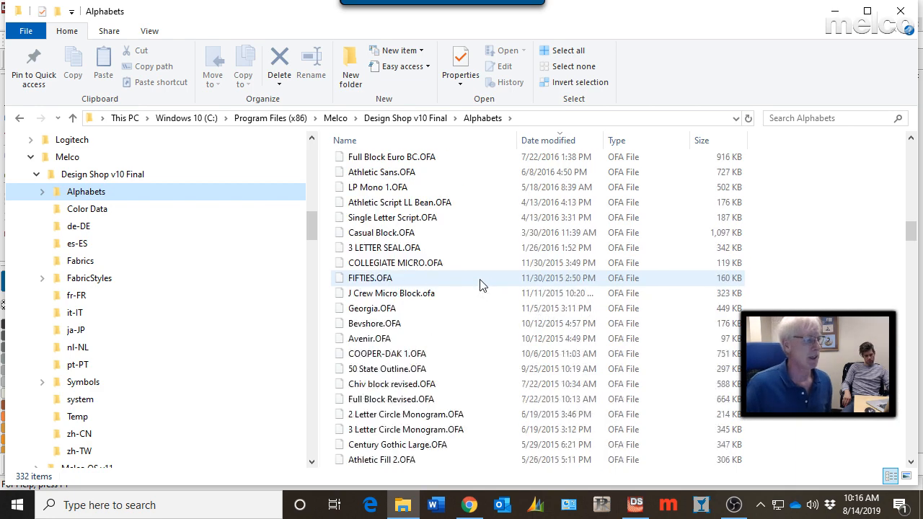
{"action": "scroll", "coordinate": [486, 288], "scroll_direction": "down", "scroll_amount": 10}
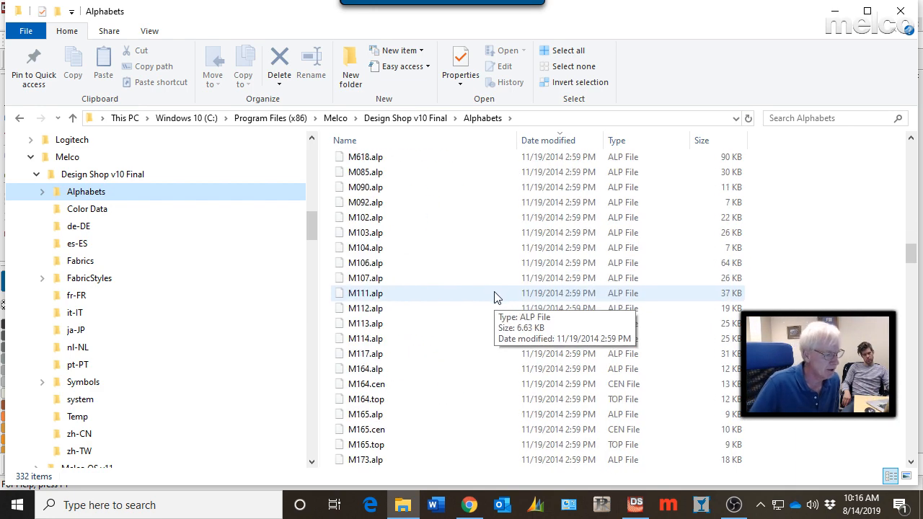
{"action": "scroll", "coordinate": [494, 292], "scroll_direction": "down", "scroll_amount": 8}
{"action": "scroll", "coordinate": [499, 277], "scroll_direction": "up", "scroll_amount": 20}
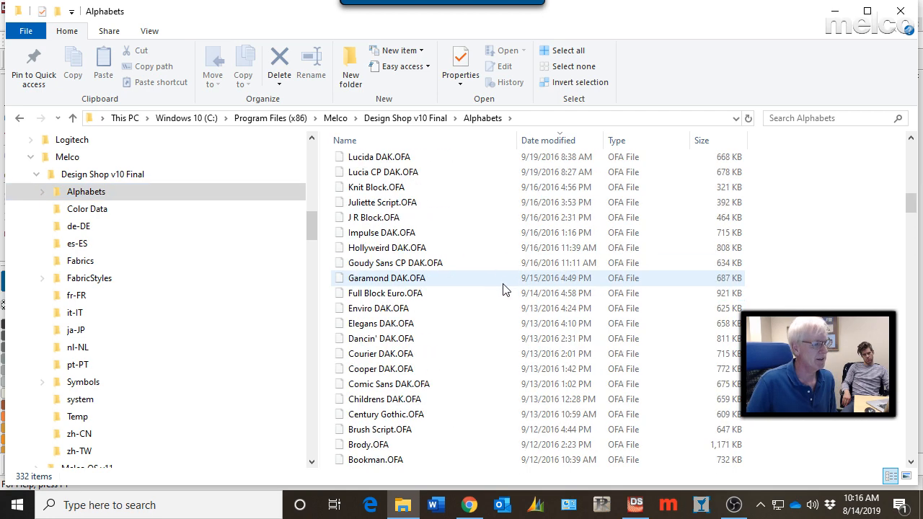
{"action": "scroll", "coordinate": [479, 271], "scroll_direction": "up", "scroll_amount": 15}
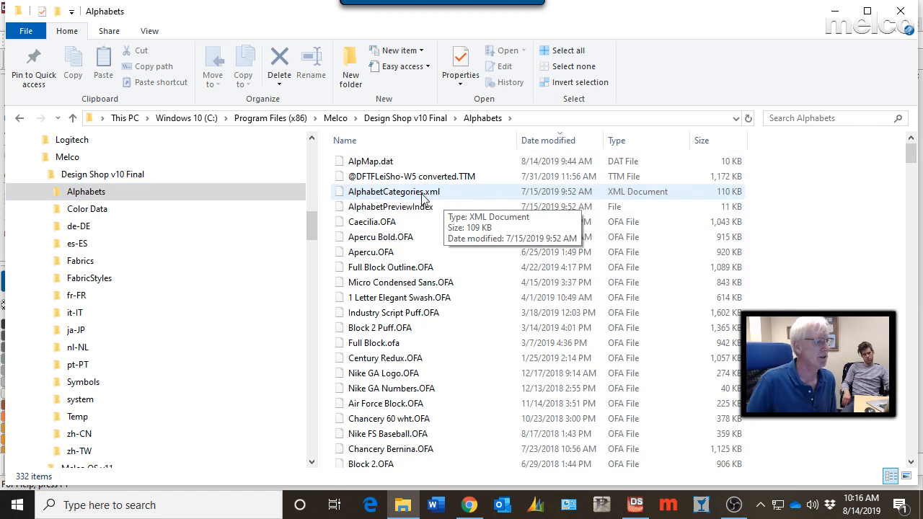
{"action": "scroll", "coordinate": [439, 249], "scroll_direction": "down", "scroll_amount": 1}
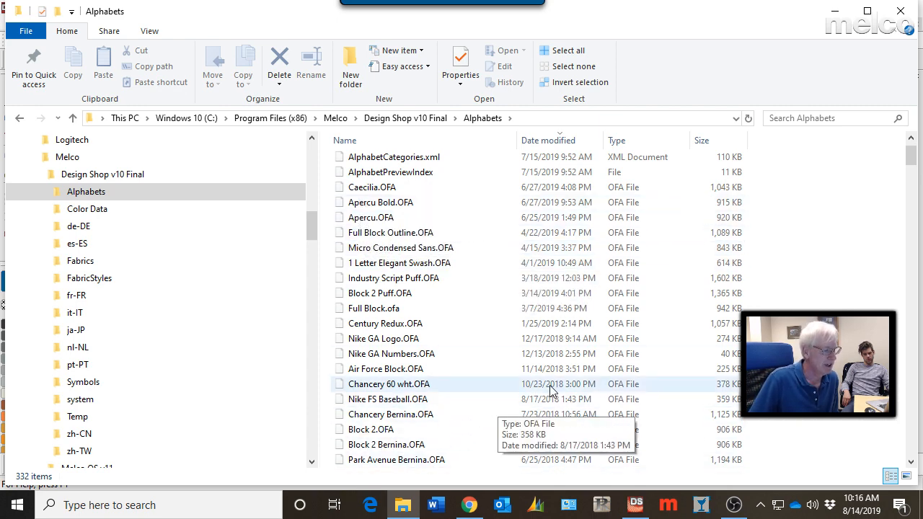
{"action": "scroll", "coordinate": [552, 390], "scroll_direction": "down", "scroll_amount": 1}
{"action": "scroll", "coordinate": [550, 385], "scroll_direction": "down", "scroll_amount": 1}
{"action": "scroll", "coordinate": [550, 385], "scroll_direction": "up", "scroll_amount": 1}
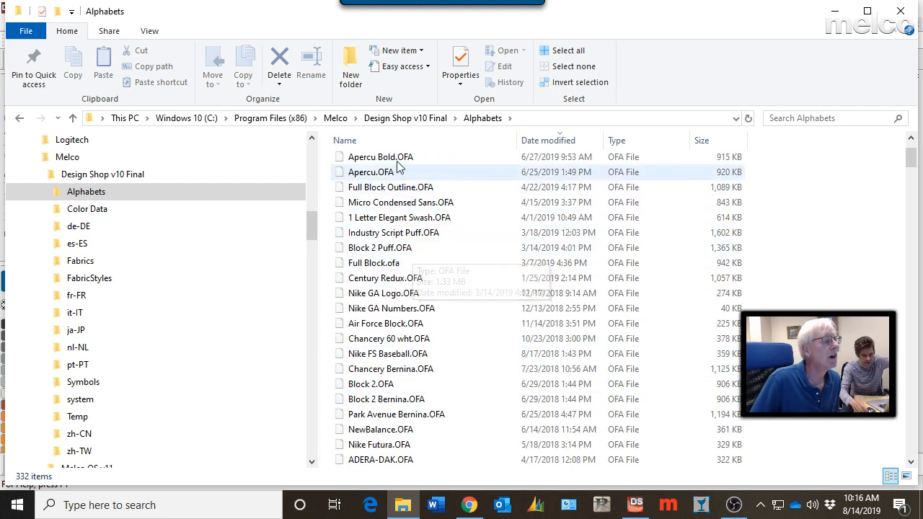
{"action": "scroll", "coordinate": [370, 171], "scroll_direction": "up", "scroll_amount": 1}
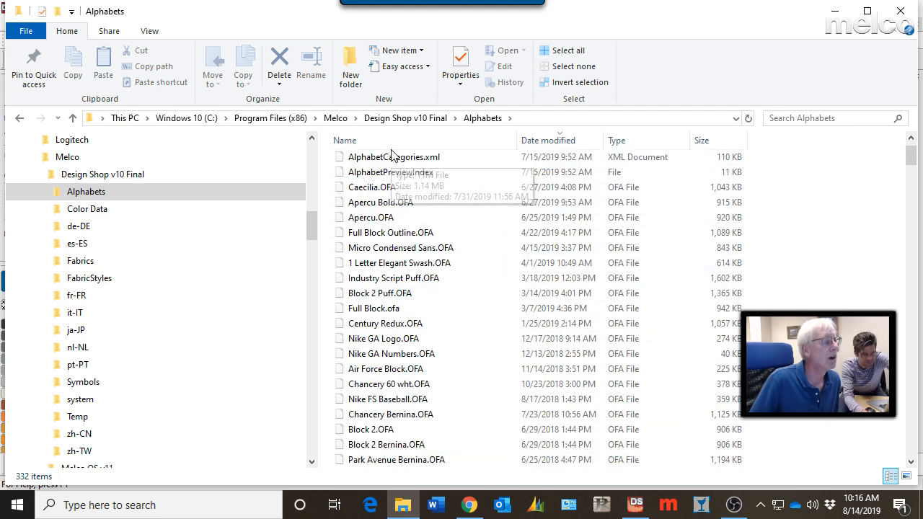
- Select Block 2.OFA, sort the folder by file name, and examine the Block alphabet files around it
{"action": "left_click", "coordinate": [353, 430]}
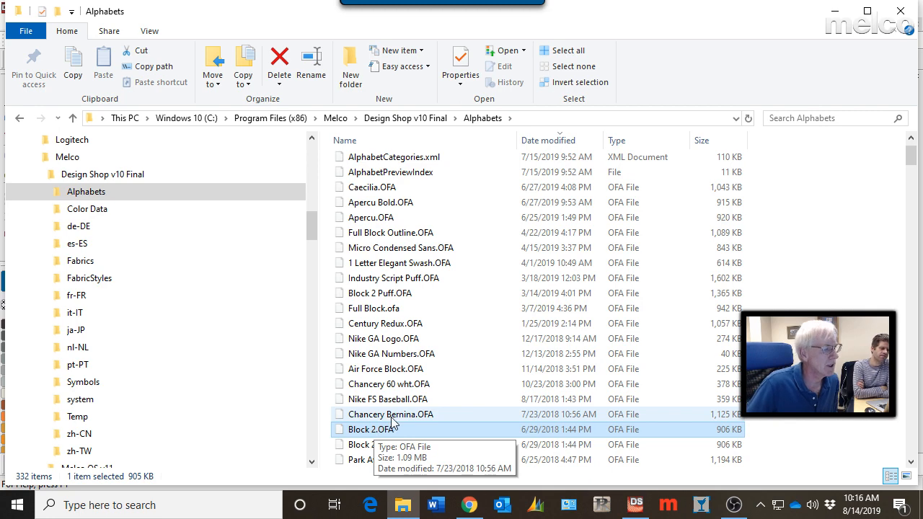
{"action": "scroll", "coordinate": [435, 370], "scroll_direction": "down", "scroll_amount": 2}
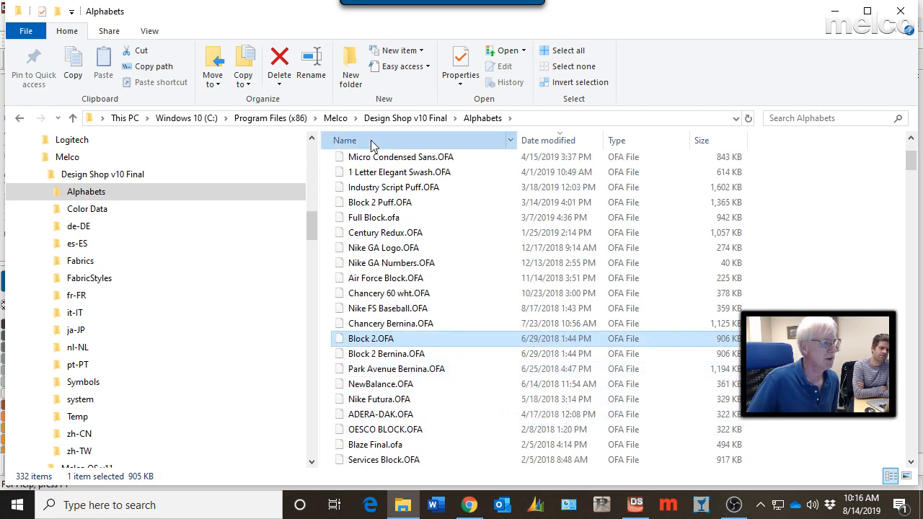
{"action": "left_click", "coordinate": [418, 140]}
{"action": "scroll", "coordinate": [470, 305], "scroll_direction": "down", "scroll_amount": 1}
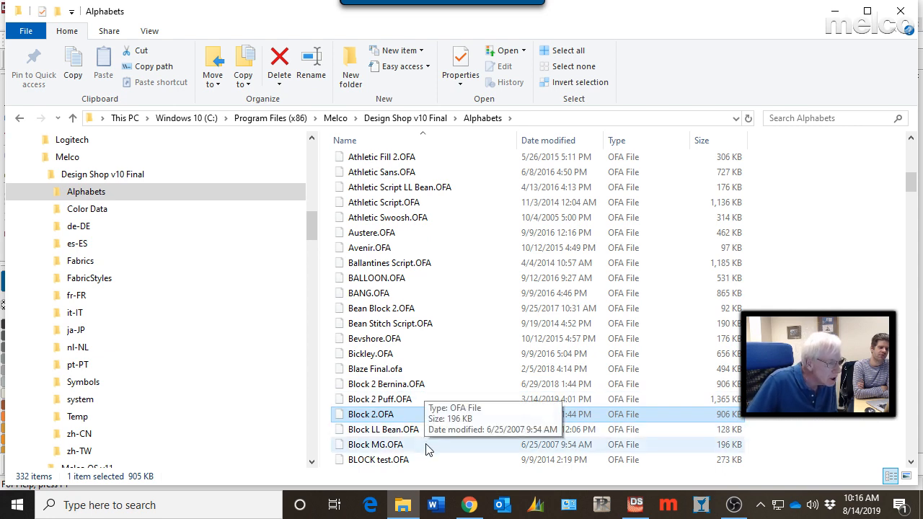
{"action": "scroll", "coordinate": [426, 448], "scroll_direction": "down", "scroll_amount": 1}
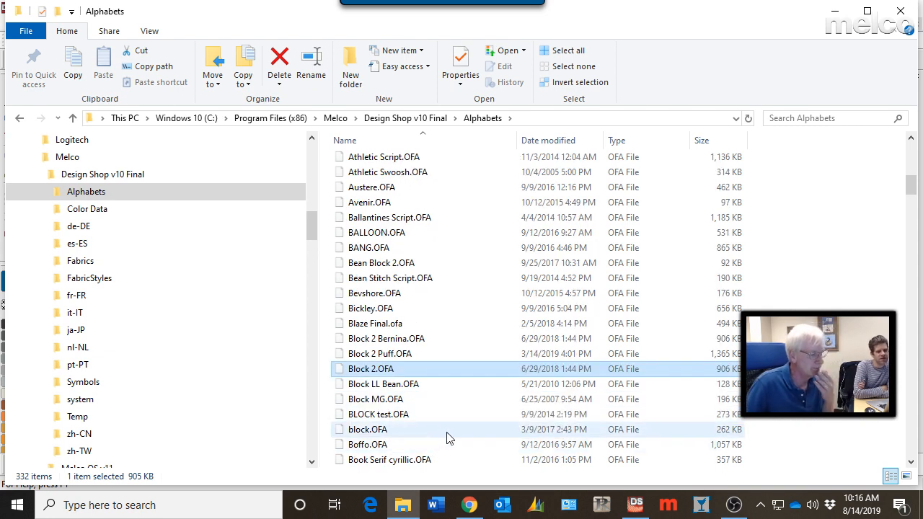
{"action": "scroll", "coordinate": [447, 438], "scroll_direction": "down", "scroll_amount": 1}
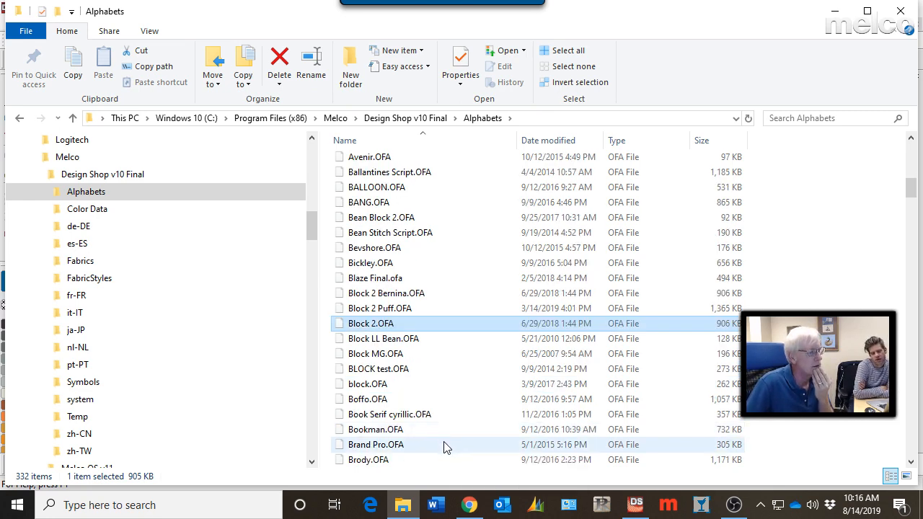
{"action": "scroll", "coordinate": [444, 447], "scroll_direction": "up", "scroll_amount": 3}
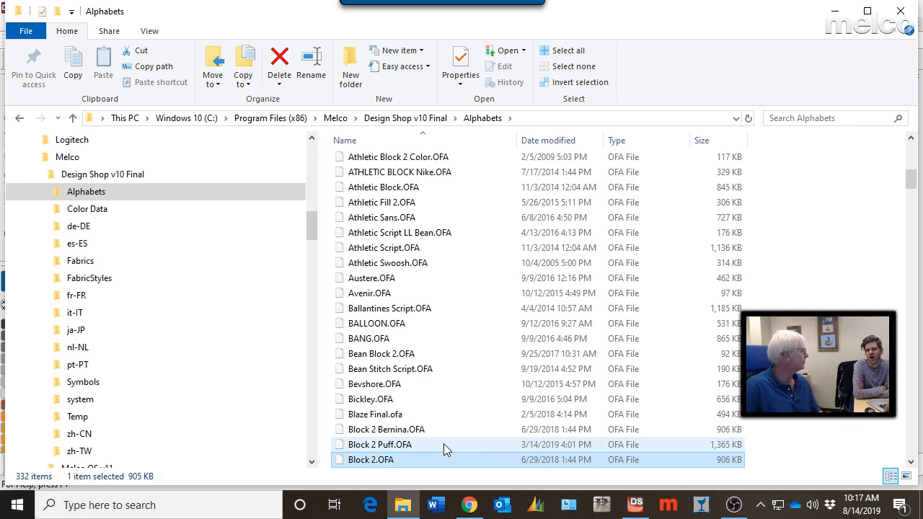
{"action": "scroll", "coordinate": [444, 445], "scroll_direction": "up", "scroll_amount": 5}
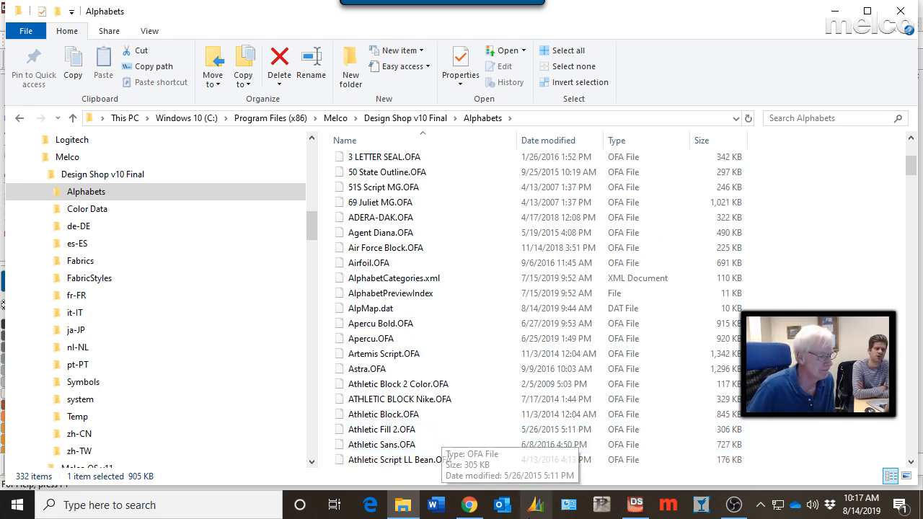
- Switch to Design Shop Pro+ and open the Alphabet Editor
{"action": "left_click", "coordinate": [635, 507]}
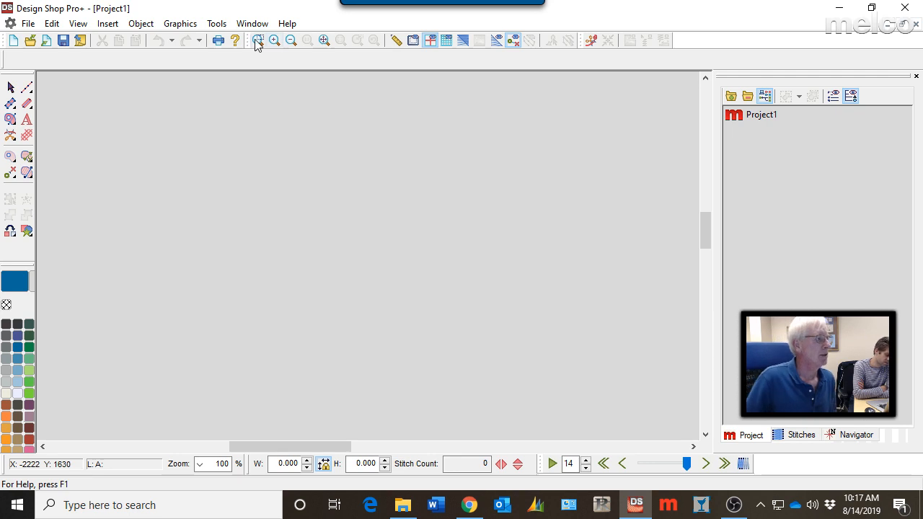
{"action": "left_click", "coordinate": [216, 23]}
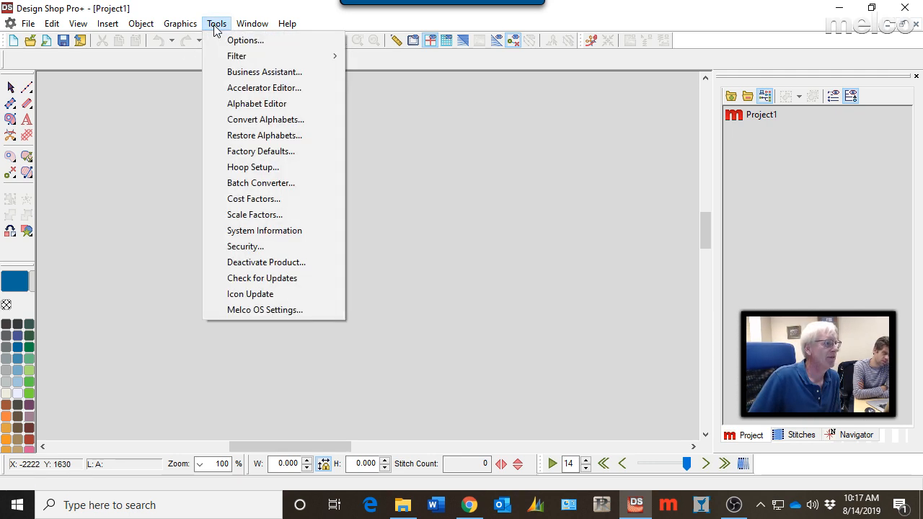
{"action": "left_click", "coordinate": [243, 105]}
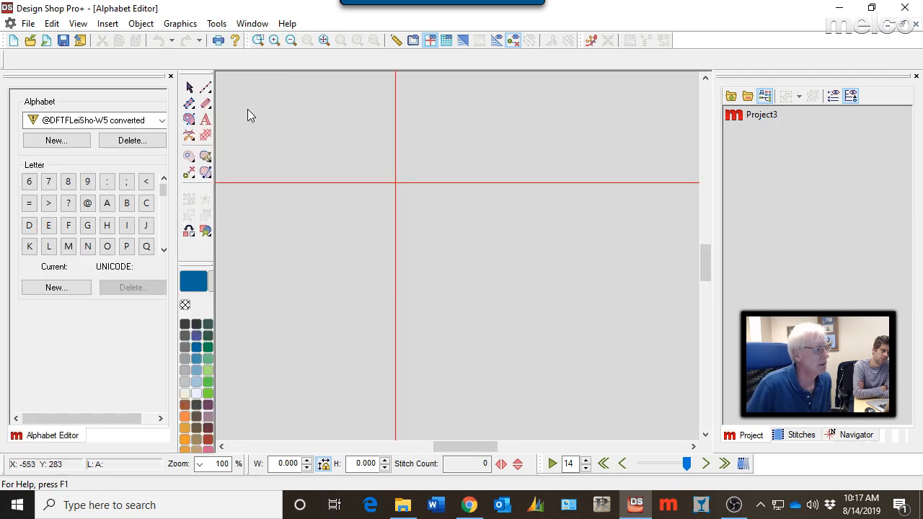
- Filter the alphabet list by "block" and choose the old-style BLOCK alphabet
{"action": "left_click", "coordinate": [162, 120]}
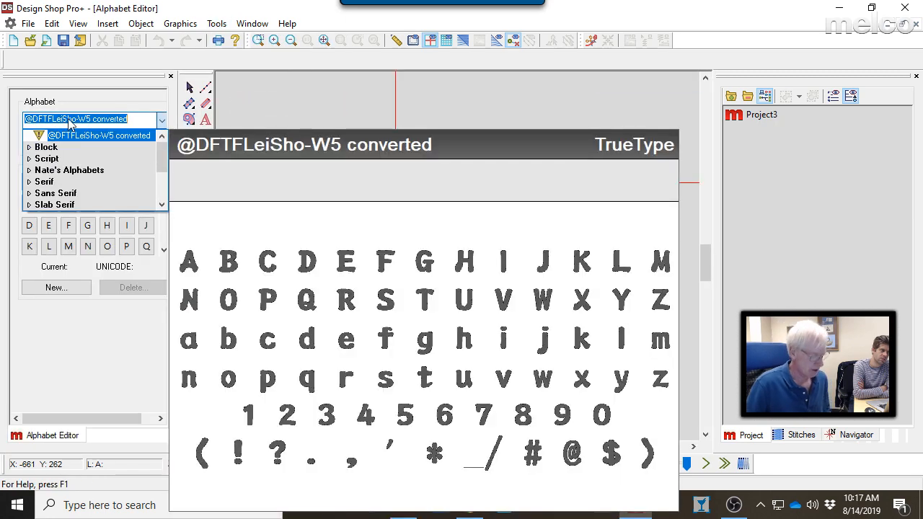
{"action": "type", "text": "block"}
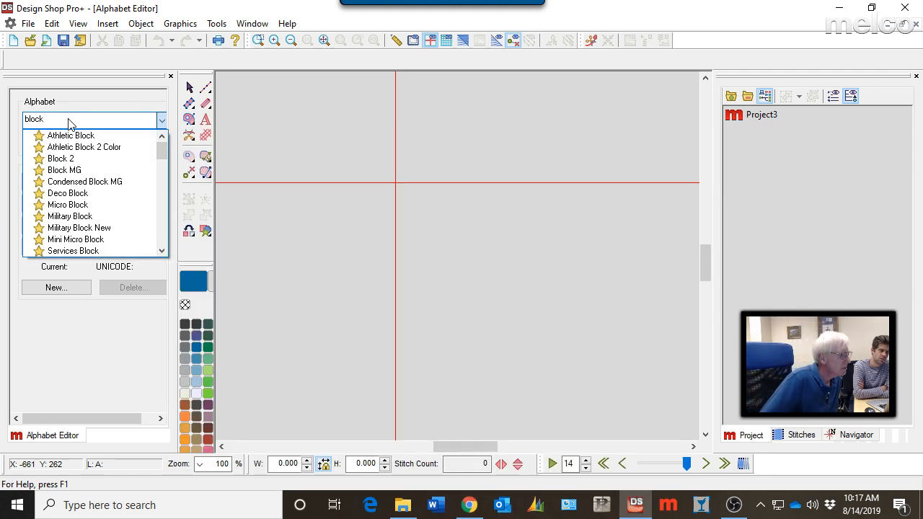
{"action": "mouse_move", "coordinate": [87, 147]}
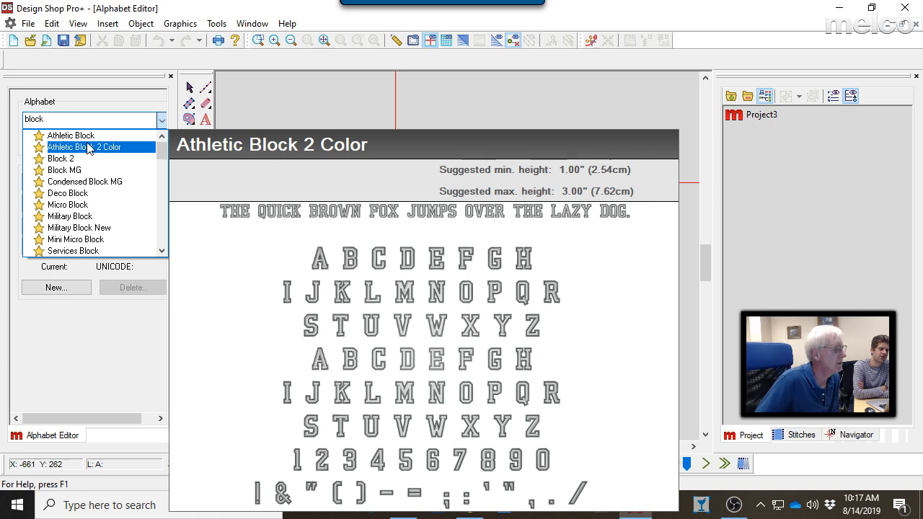
{"action": "scroll", "coordinate": [90, 170], "scroll_direction": "down", "scroll_amount": 1}
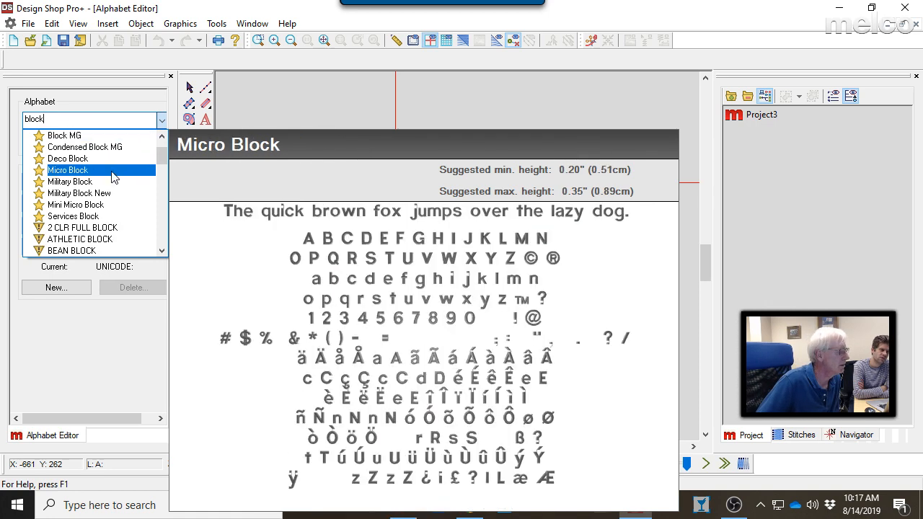
{"action": "scroll", "coordinate": [113, 178], "scroll_direction": "down", "scroll_amount": 1}
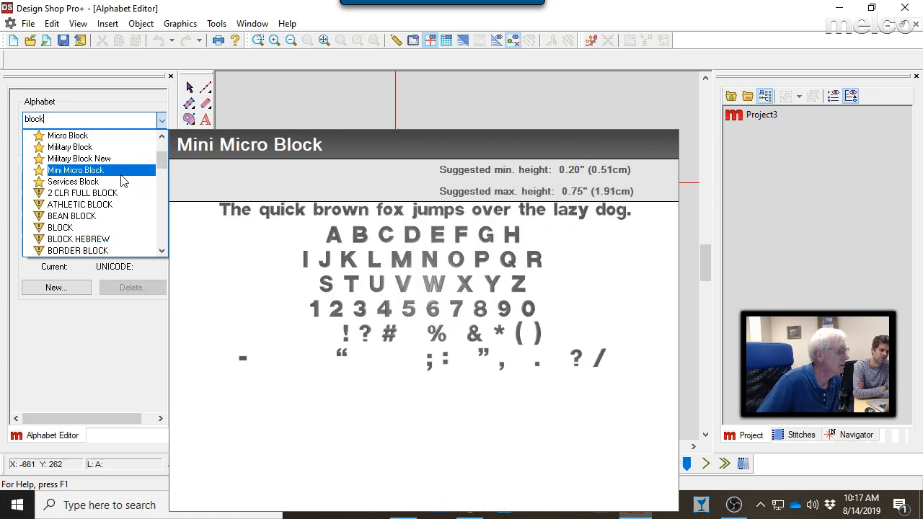
{"action": "left_click", "coordinate": [105, 229]}
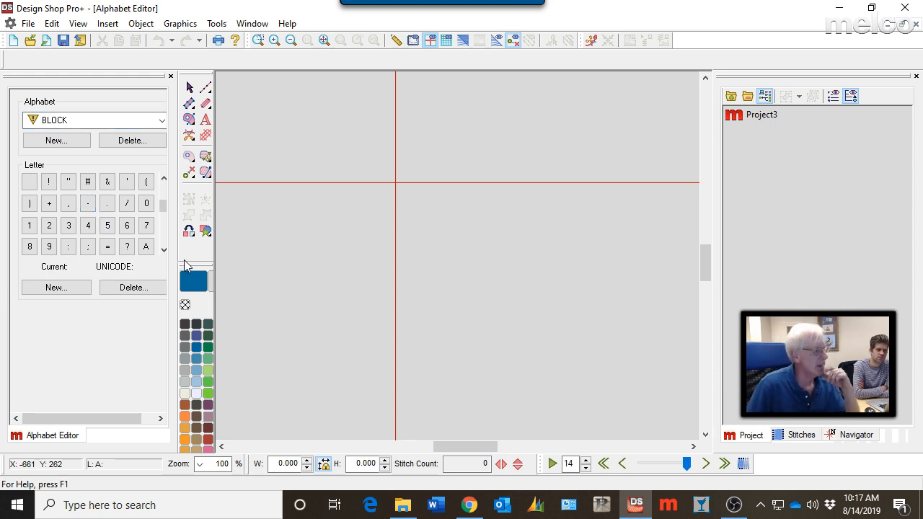
- Open the letter A for editing, converting the alphabet to the new style under the name Block followed by the owner's first name
{"action": "left_click", "coordinate": [144, 249]}
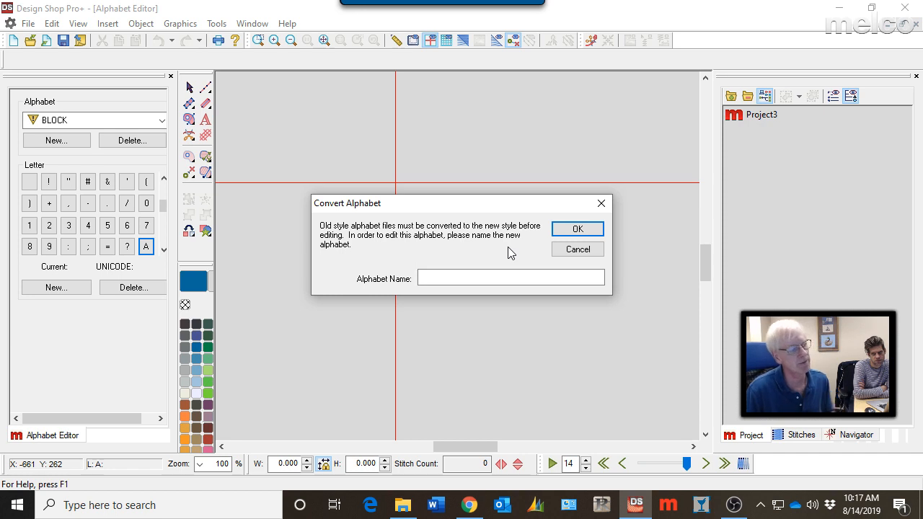
{"action": "left_click", "coordinate": [438, 275]}
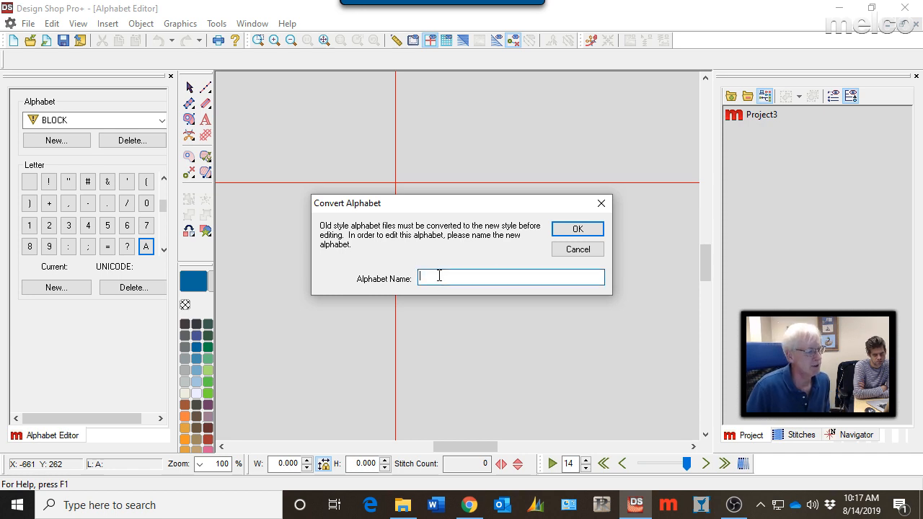
{"action": "type", "text": "Block"}
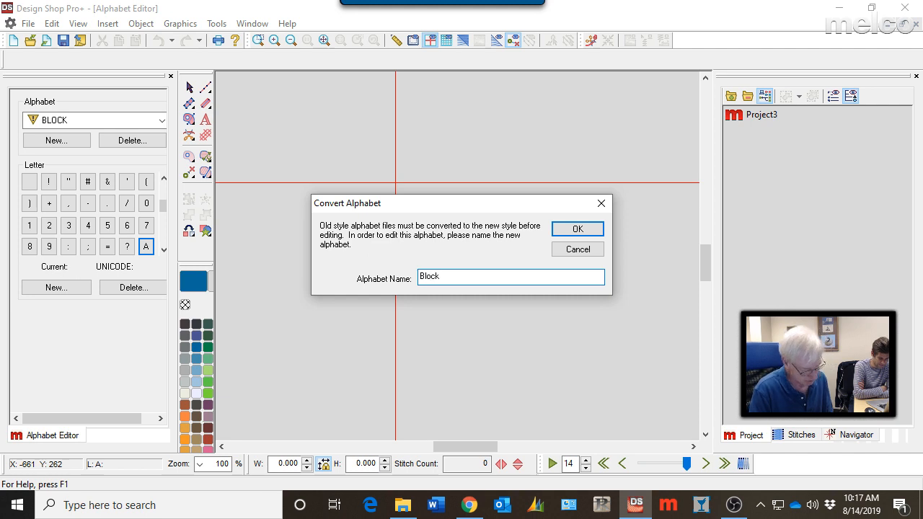
{"action": "type", "text": " Scott"}
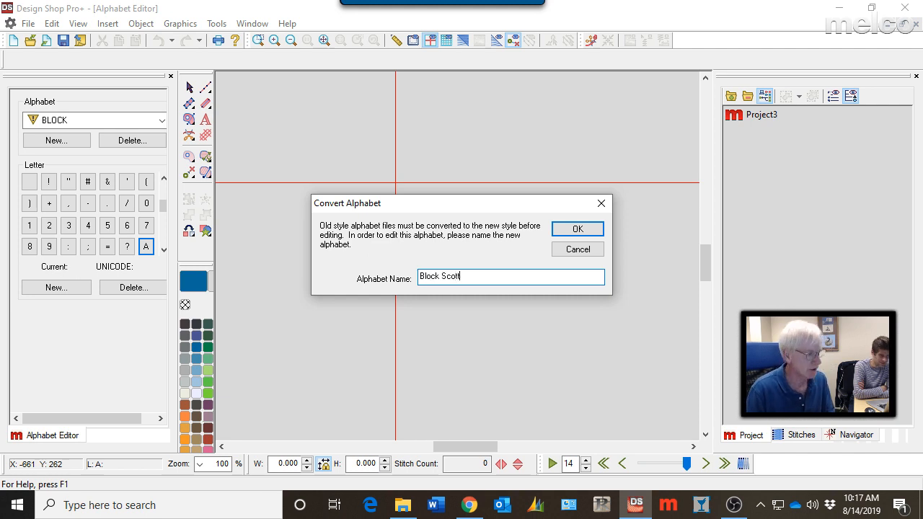
{"action": "left_click", "coordinate": [578, 230]}
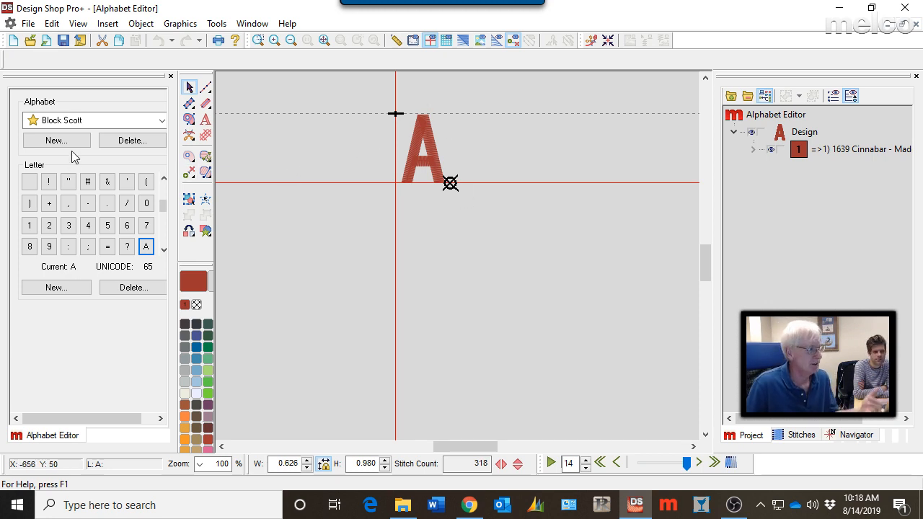
- Select the crossbar column of the letter A and nudge it down four increments
{"action": "scroll", "coordinate": [447, 182], "scroll_direction": "down", "scroll_amount": 1}
{"action": "scroll", "coordinate": [448, 182], "scroll_direction": "up", "scroll_amount": 2}
{"action": "scroll", "coordinate": [412, 172], "scroll_direction": "up", "scroll_amount": 3}
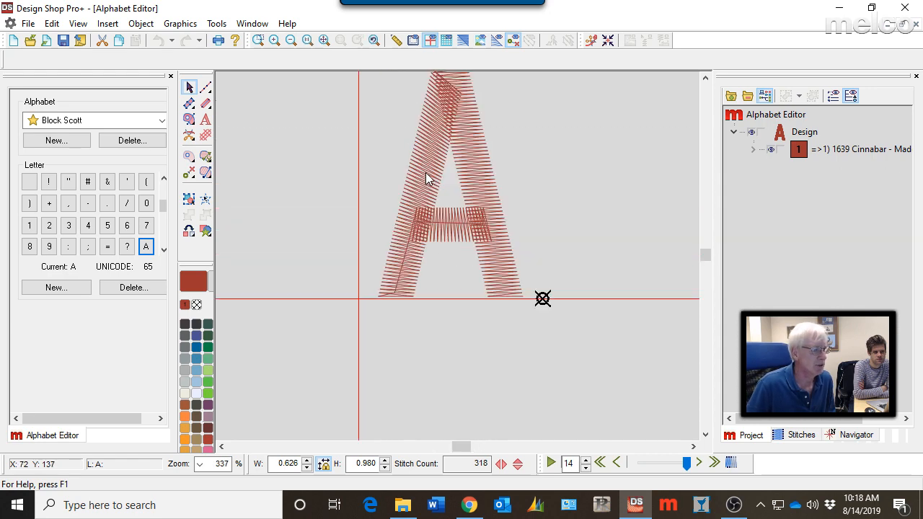
{"action": "scroll", "coordinate": [426, 172], "scroll_direction": "up", "scroll_amount": 1}
{"action": "left_click", "coordinate": [475, 345]}
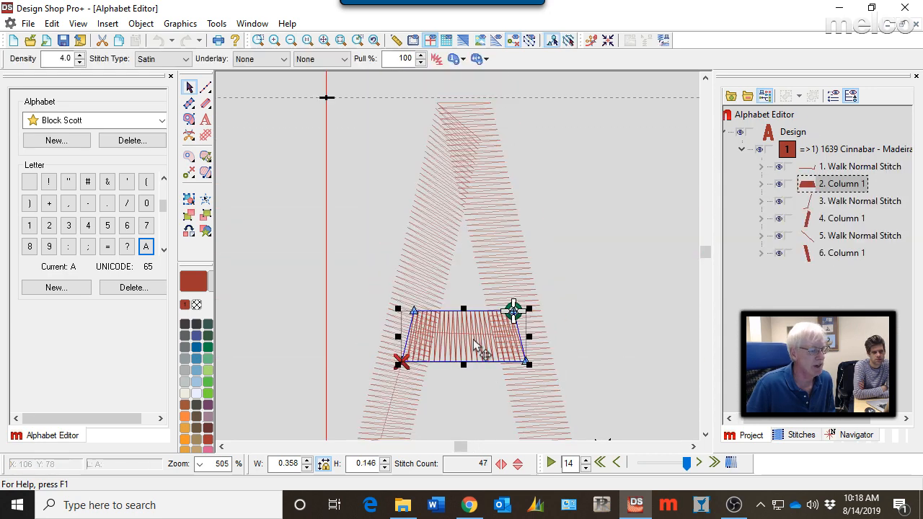
{"action": "scroll", "coordinate": [473, 339], "scroll_direction": "down", "scroll_amount": 2}
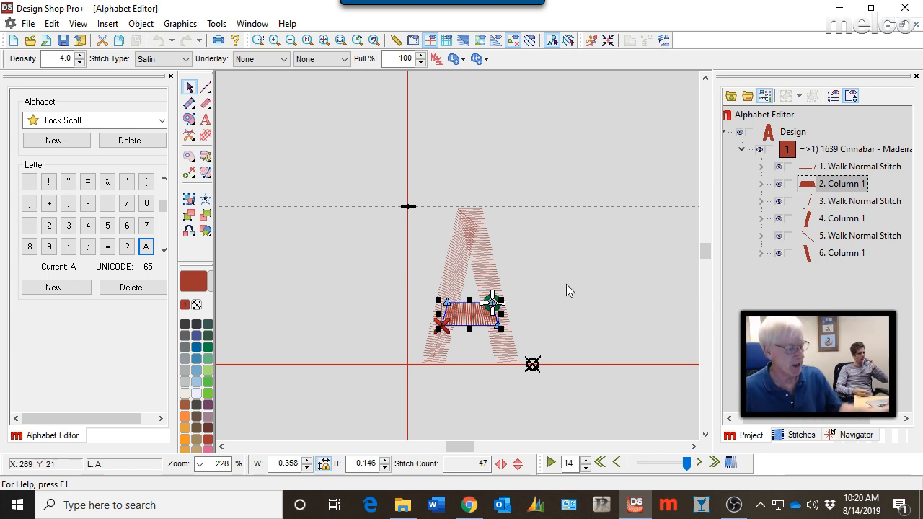
{"action": "scroll", "coordinate": [459, 333], "scroll_direction": "up", "scroll_amount": 3}
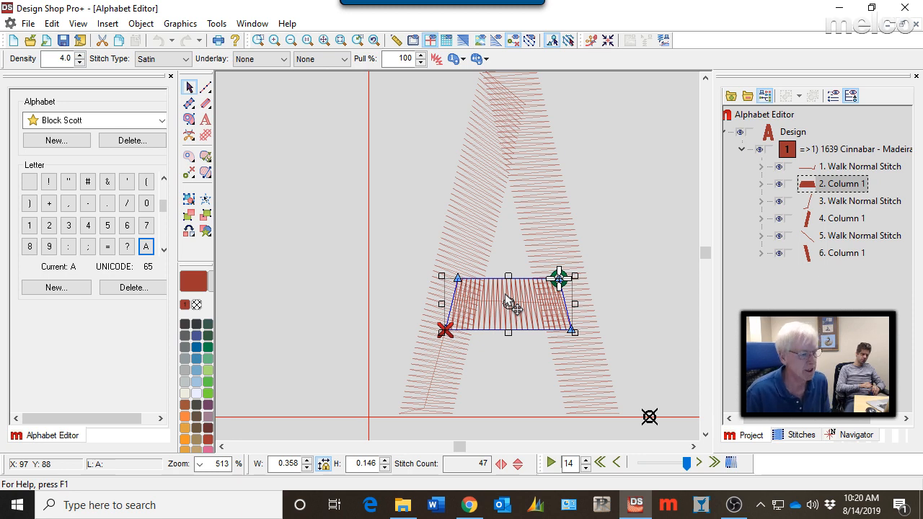
{"action": "key", "text": "Down"}
{"action": "key", "text": "Down"}
{"action": "key", "text": "Down"}
{"action": "key", "text": "Down"}
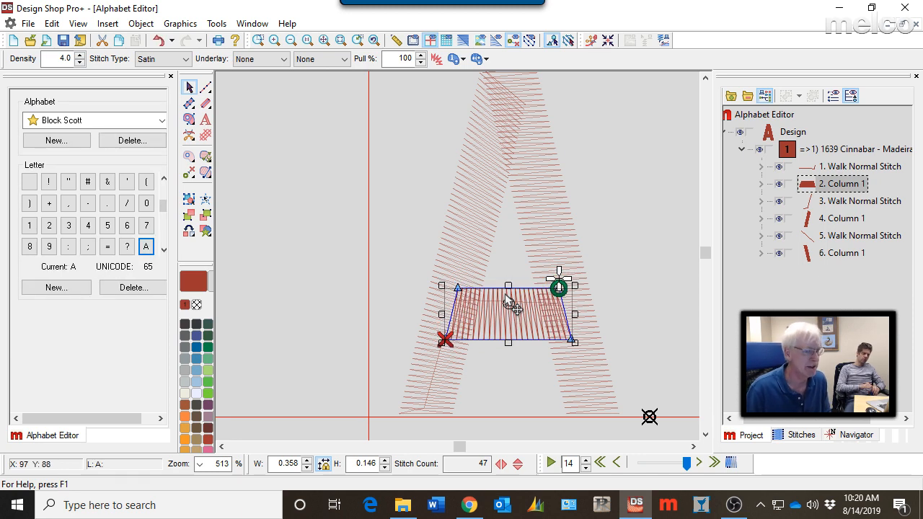
- Delete the end point of the first Walk Normal Stitch in the letter A, and open the character 6
{"action": "left_click", "coordinate": [841, 168]}
{"action": "left_click_drag", "start_coordinate": [495, 296], "coordinate": [499, 303]}
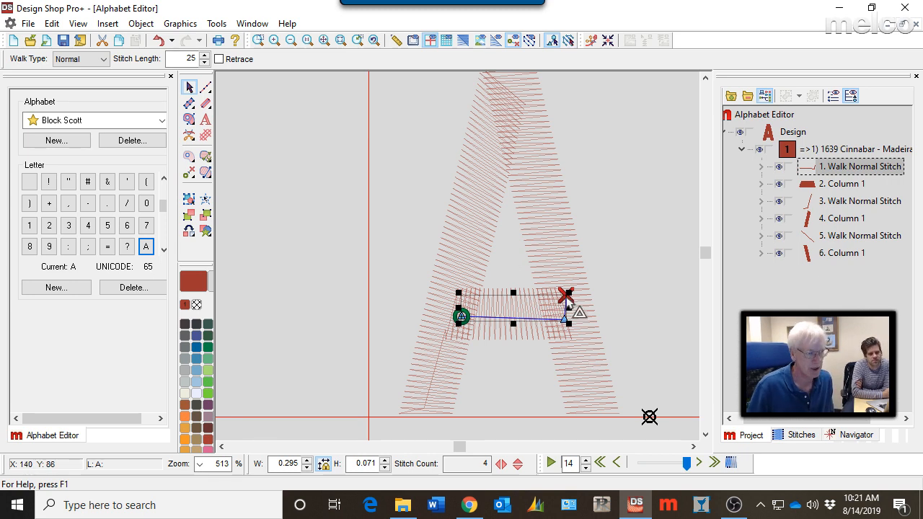
{"action": "key", "text": "Delete"}
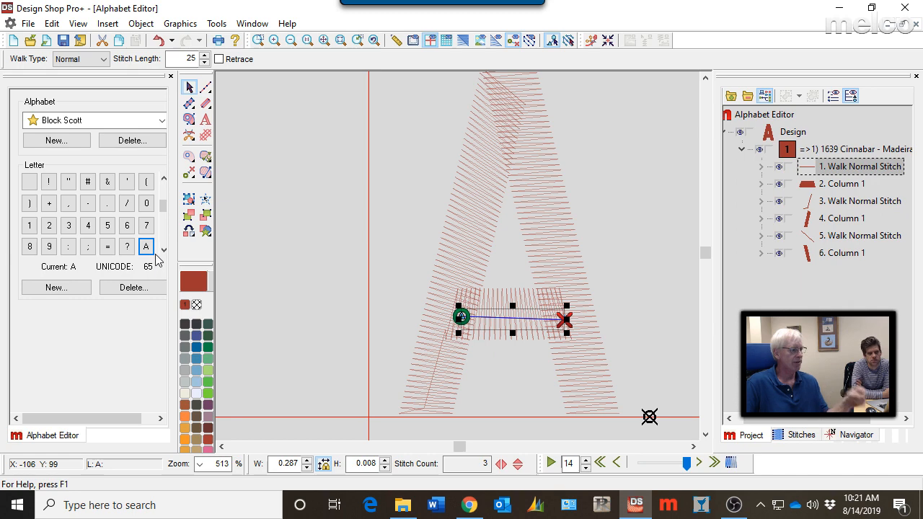
{"action": "left_click", "coordinate": [128, 228]}
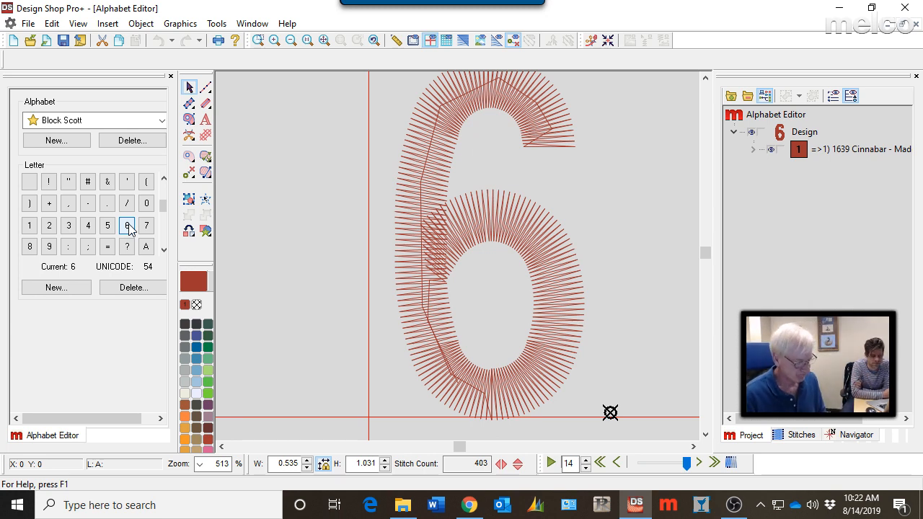
- Switch to File Explorer and duplicate 50 State Outline.OFA within the Alphabets folder
{"action": "left_click", "coordinate": [402, 514]}
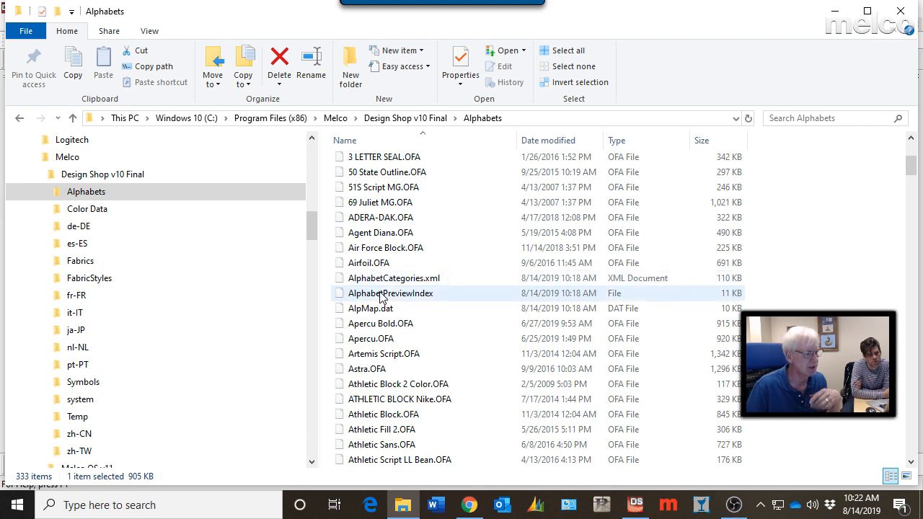
{"action": "right_click", "coordinate": [384, 174]}
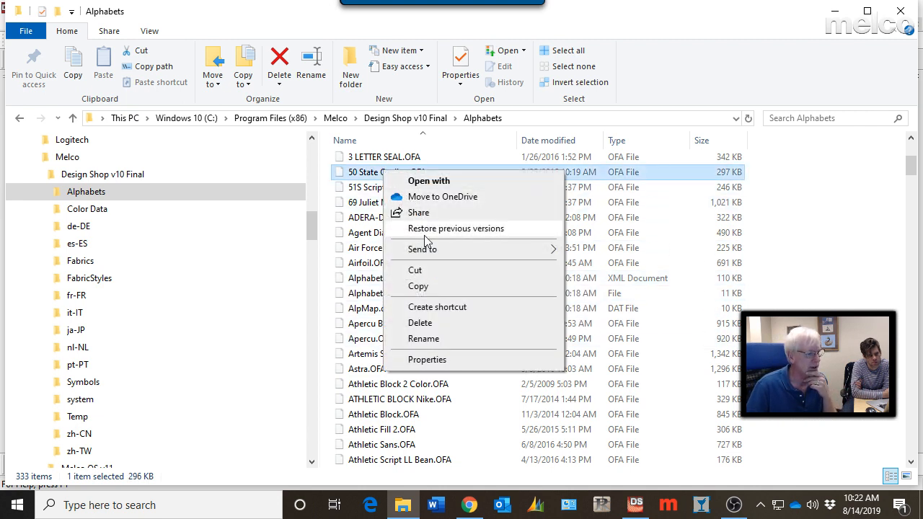
{"action": "left_click", "coordinate": [439, 290]}
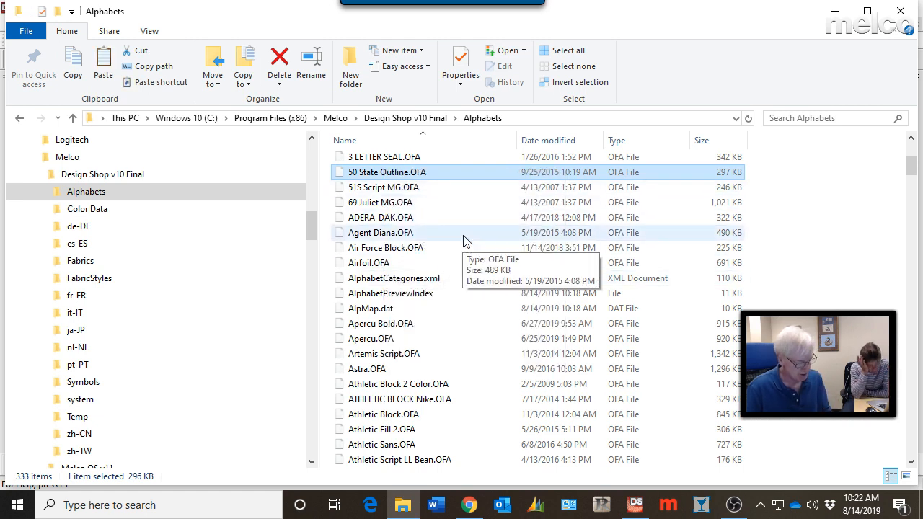
{"action": "key", "text": "ctrl+v"}
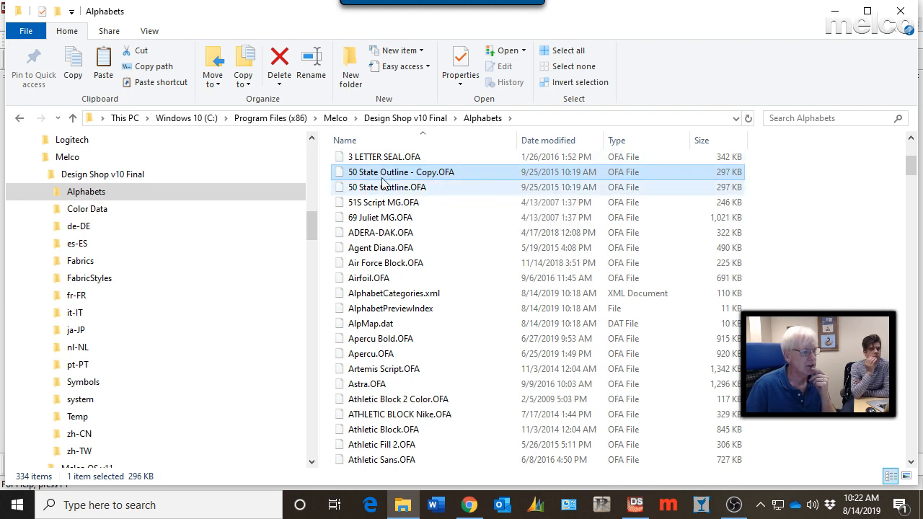
- Rename the copied 50 State Outline file, replacing the word Copy with the owner's first name and keeping the OFA extension
{"action": "right_click", "coordinate": [421, 176]}
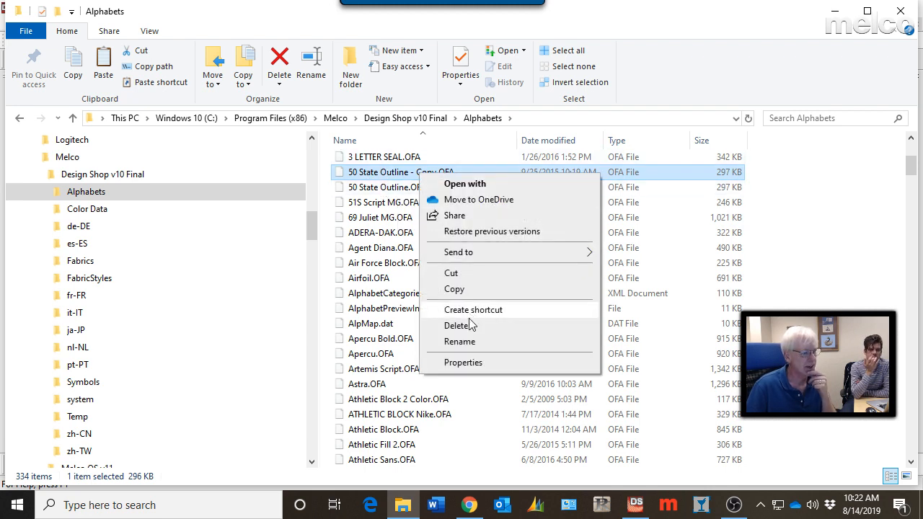
{"action": "left_click", "coordinate": [463, 342]}
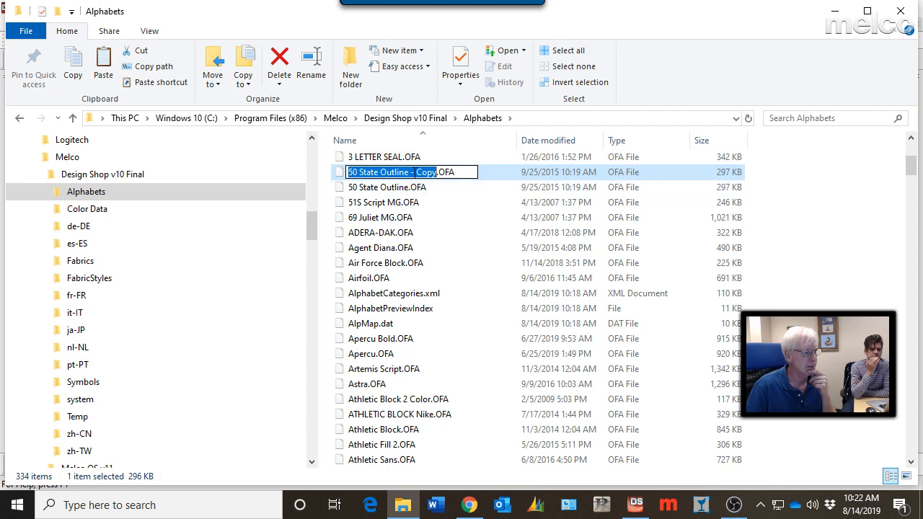
{"action": "left_click", "coordinate": [418, 172]}
{"action": "left_click_drag", "start_coordinate": [418, 173], "coordinate": [435, 175]}
{"action": "type", "text": "Scott"}
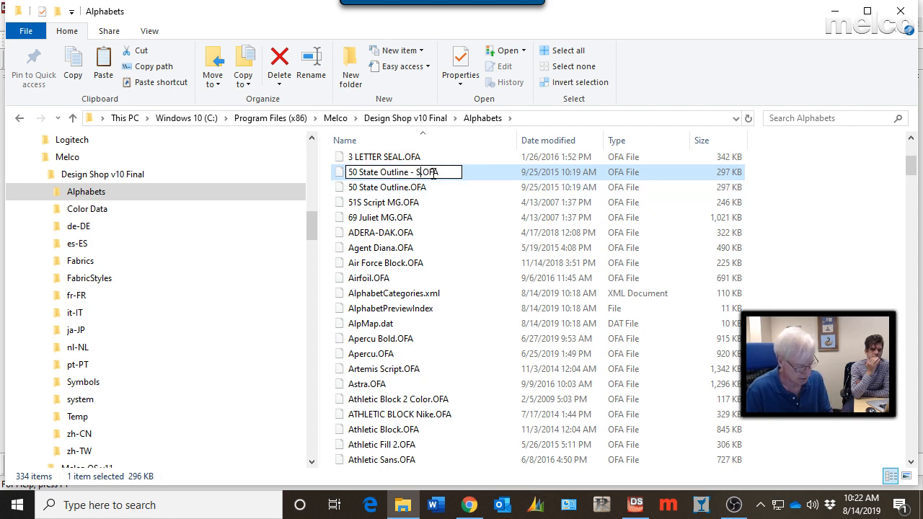
{"action": "key", "text": "Return"}
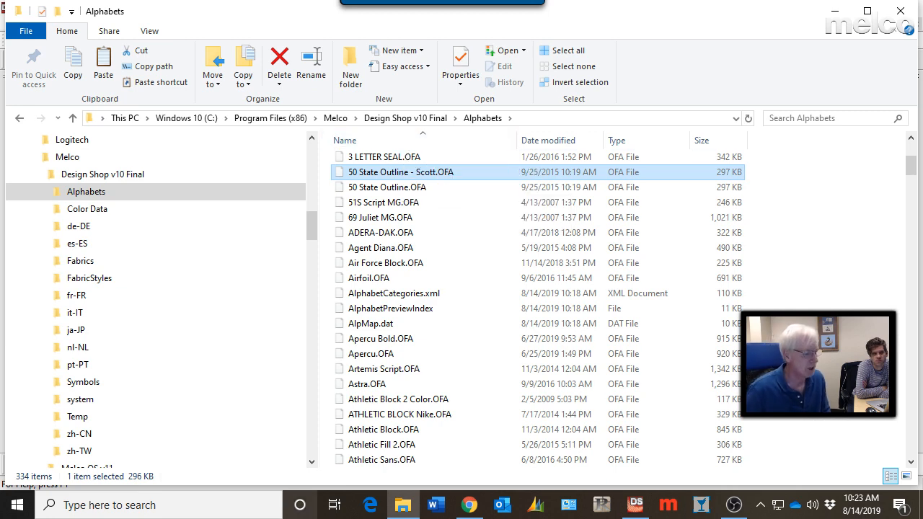
- Switch to Design Shop and look through the Pictographs category of the Alphabet Editor's alphabet list
{"action": "left_click", "coordinate": [637, 508]}
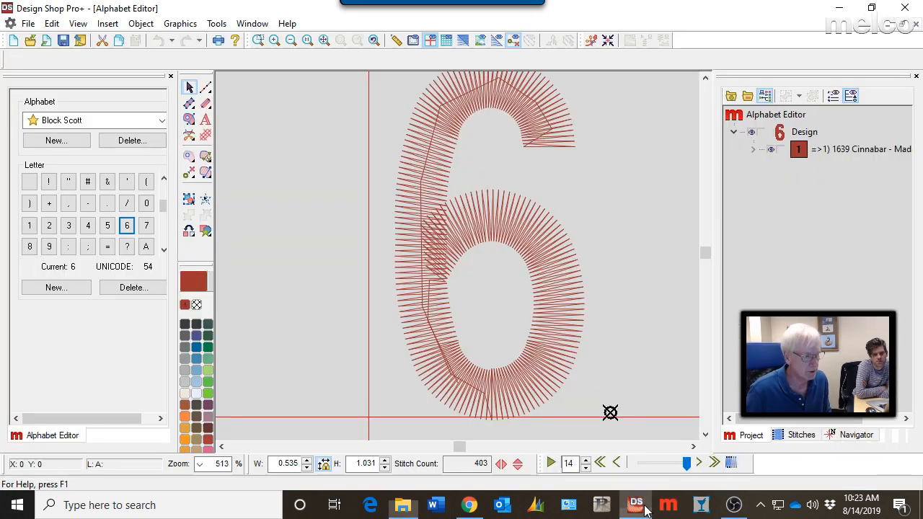
{"action": "left_click", "coordinate": [162, 120]}
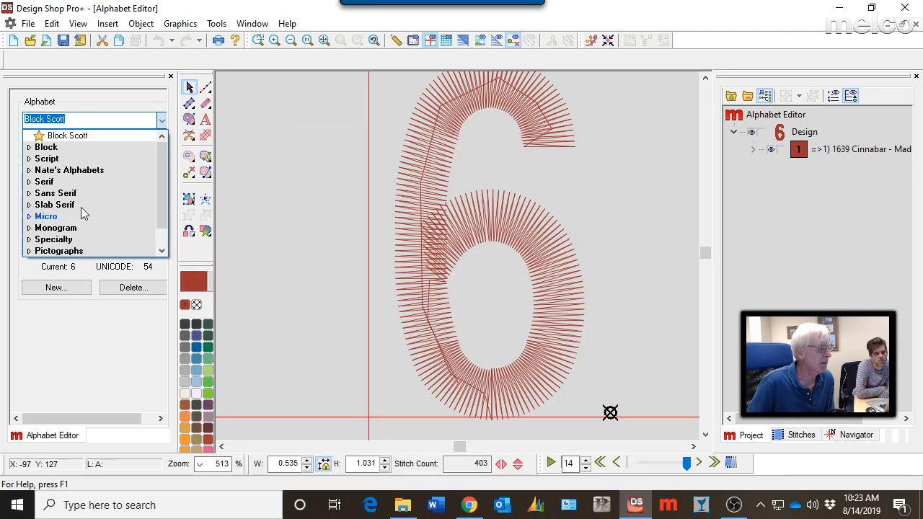
{"action": "left_click_drag", "start_coordinate": [160, 173], "coordinate": [166, 200]}
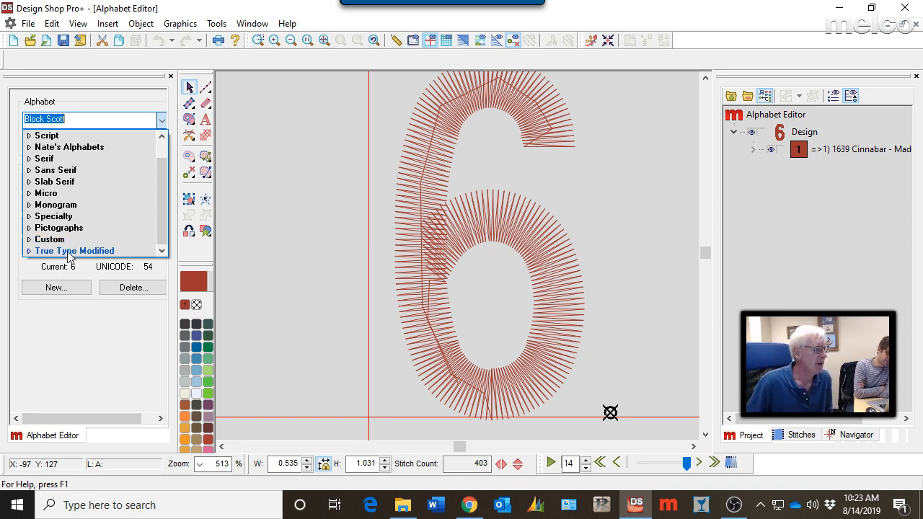
{"action": "left_click", "coordinate": [29, 251]}
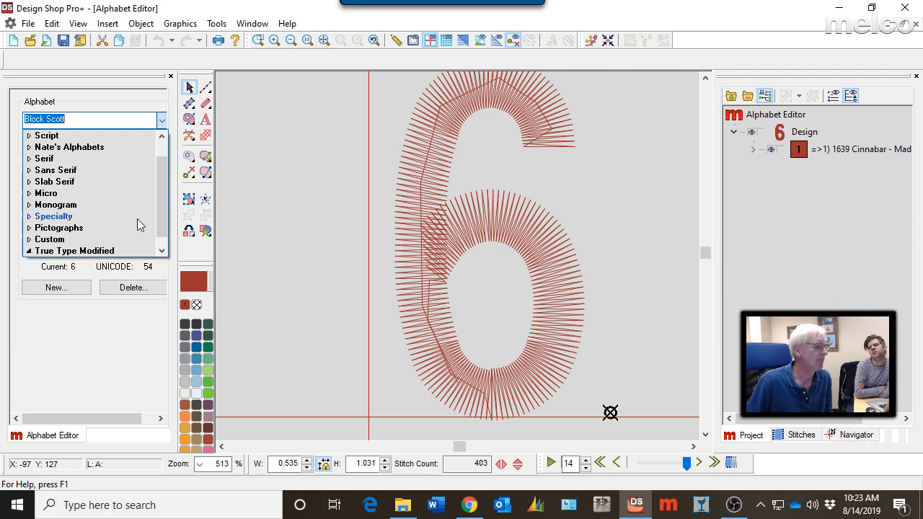
{"action": "left_click", "coordinate": [29, 228]}
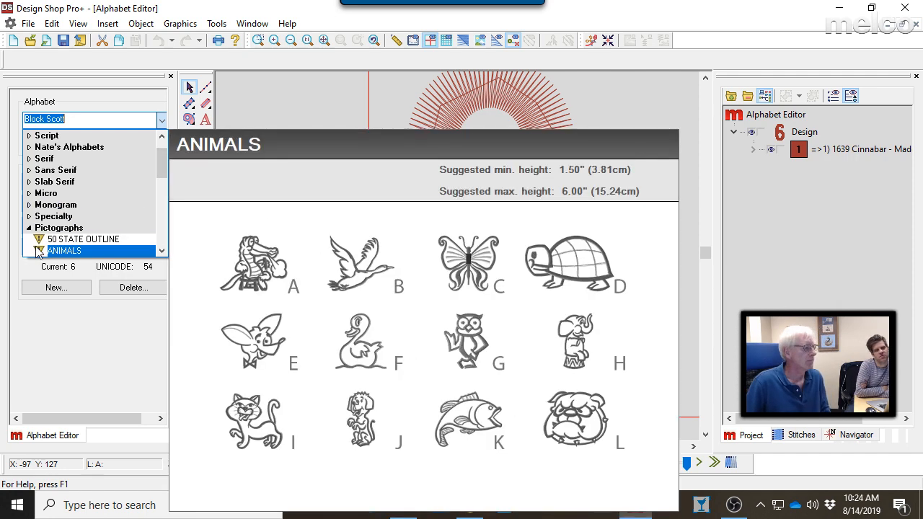
{"action": "scroll", "coordinate": [61, 240], "scroll_direction": "down", "scroll_amount": 3}
{"action": "scroll", "coordinate": [61, 227], "scroll_direction": "up", "scroll_amount": 2}
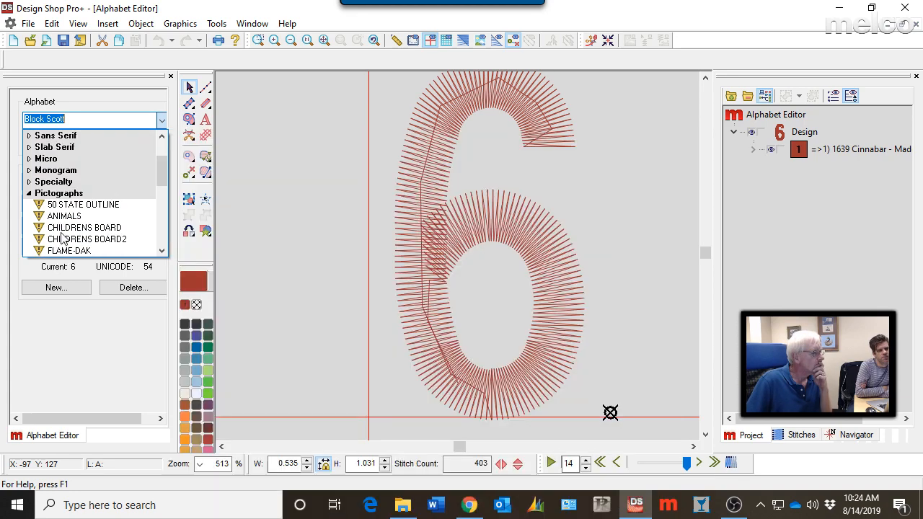
{"action": "scroll", "coordinate": [60, 225], "scroll_direction": "down", "scroll_amount": 1}
{"action": "scroll", "coordinate": [61, 188], "scroll_direction": "down", "scroll_amount": 2}
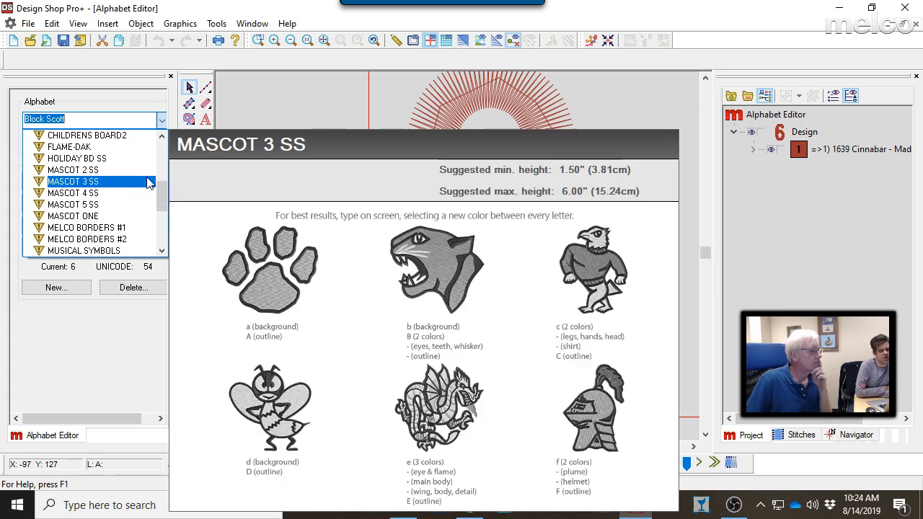
{"action": "left_click_drag", "start_coordinate": [161, 191], "coordinate": [164, 245]}
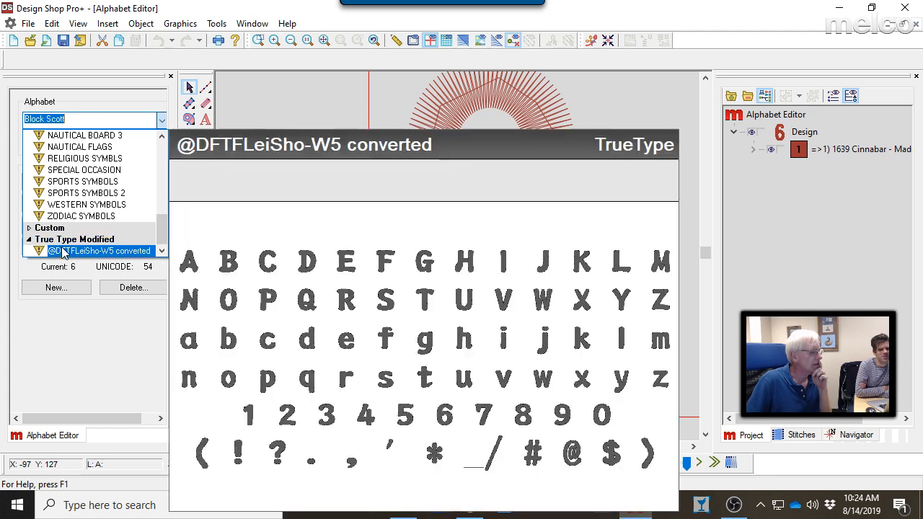
{"action": "left_click", "coordinate": [64, 251]}
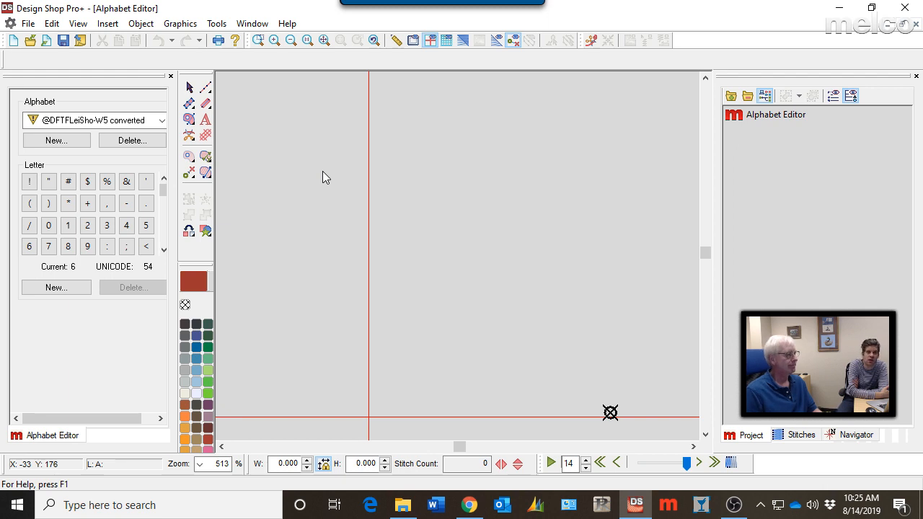
{"action": "left_click", "coordinate": [128, 225]}
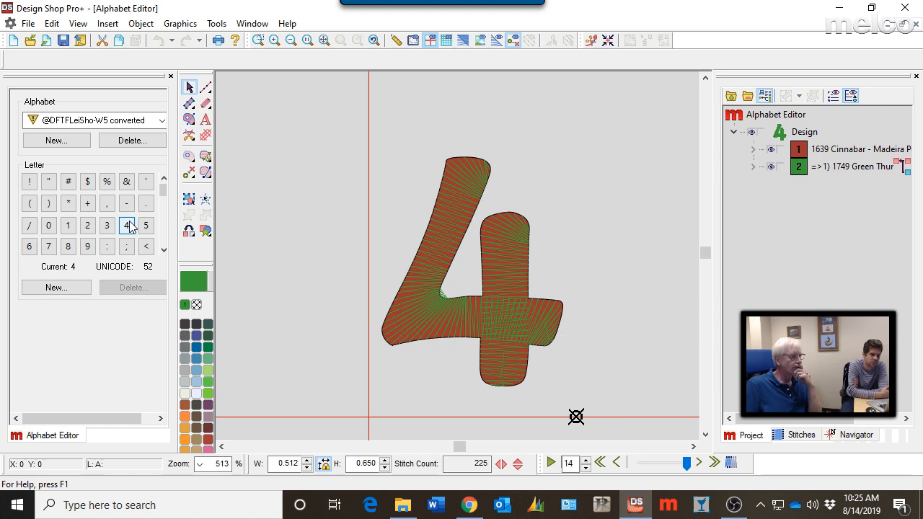
{"action": "left_click", "coordinate": [430, 313]}
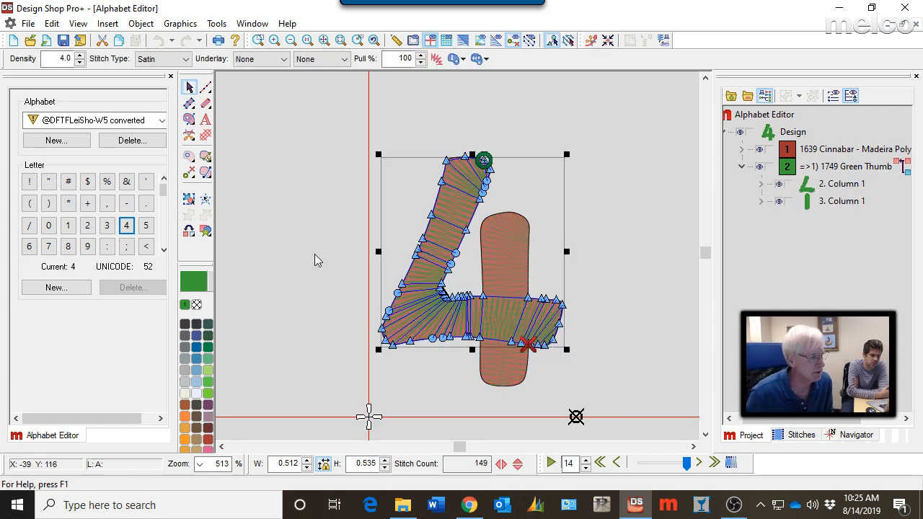
{"action": "left_click", "coordinate": [318, 257]}
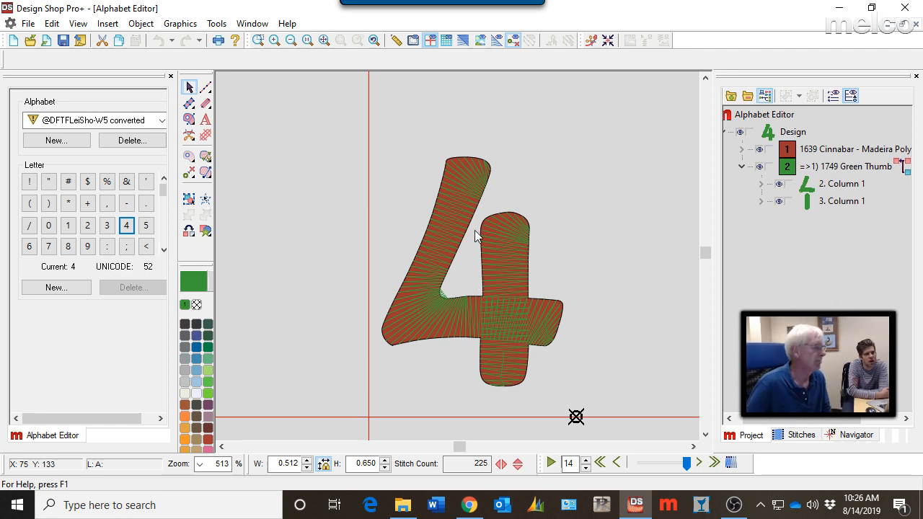
- Open Convert Alphabets, look through the Block alphabets available for conversion to .ofa, and close it without converting
{"action": "left_click", "coordinate": [217, 24]}
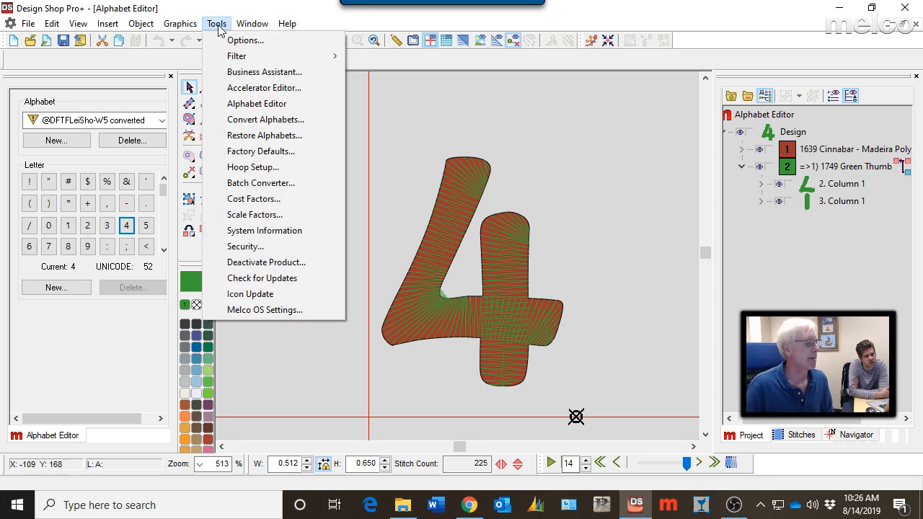
{"action": "left_click", "coordinate": [250, 119]}
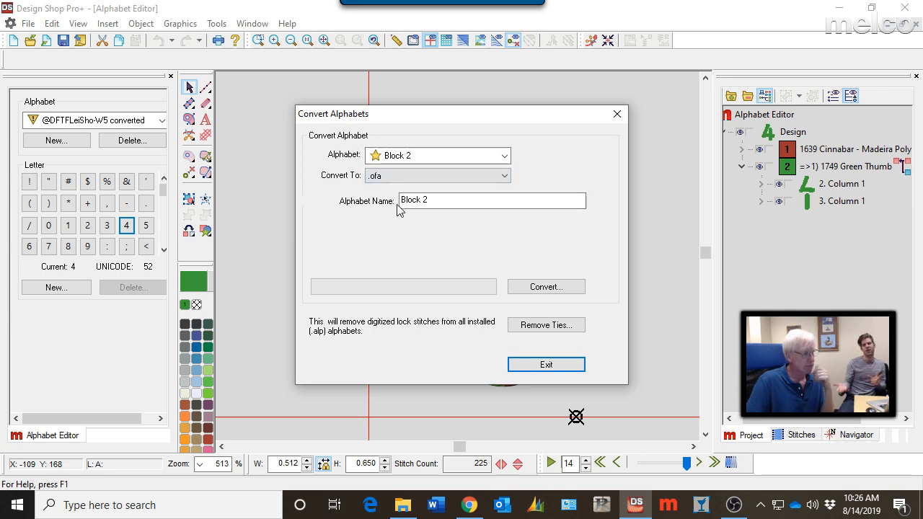
{"action": "left_click", "coordinate": [470, 176]}
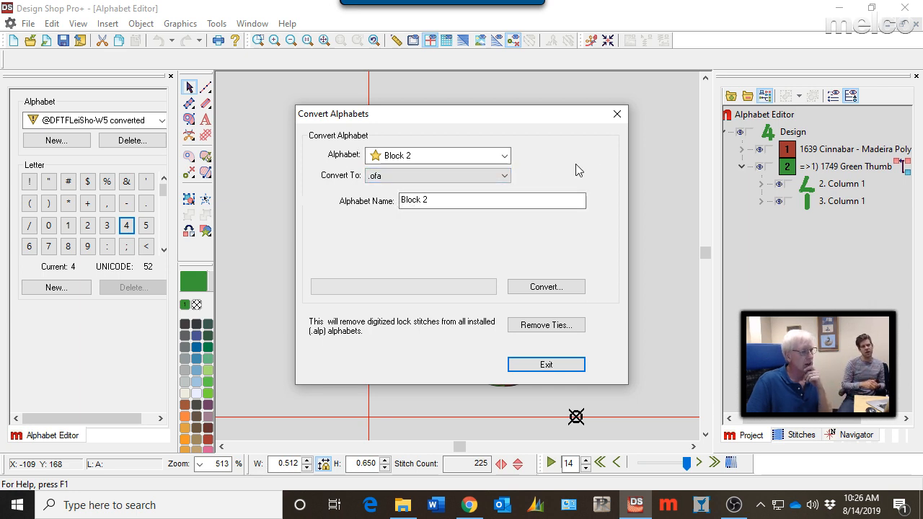
{"action": "left_click", "coordinate": [503, 156]}
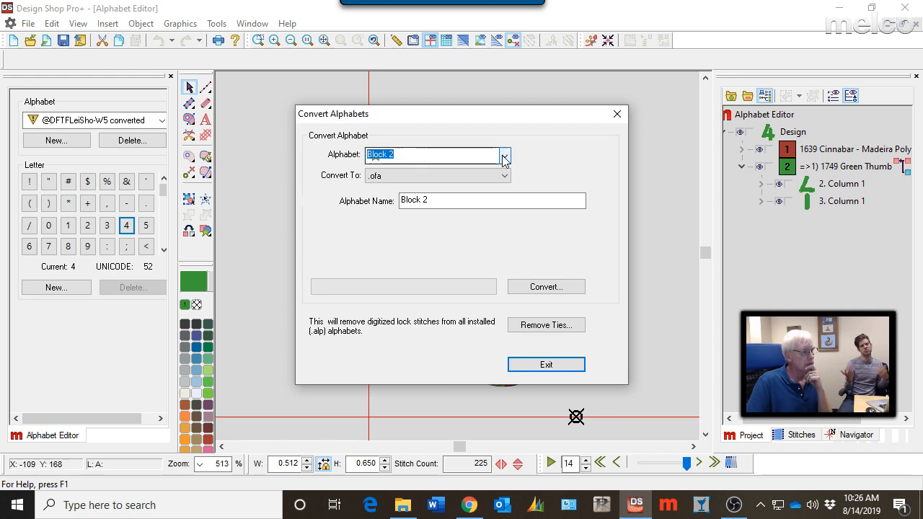
{"action": "left_click", "coordinate": [372, 183]}
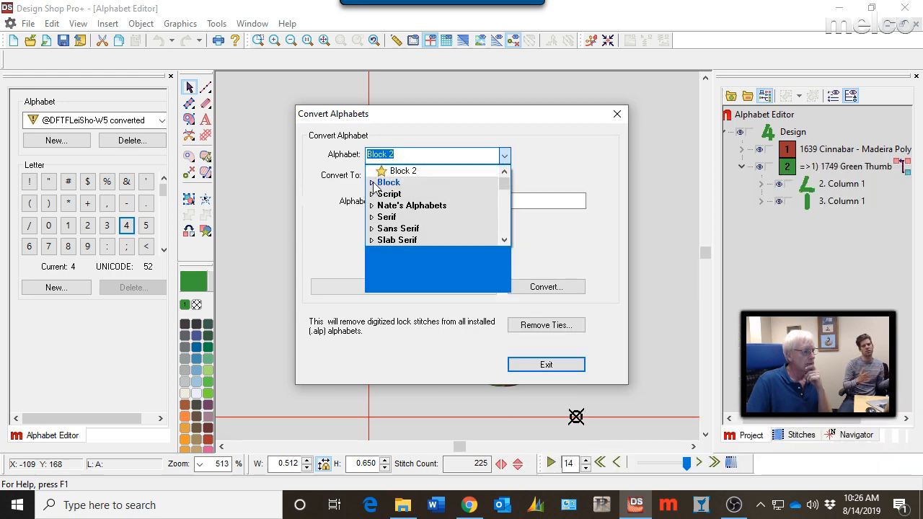
{"action": "scroll", "coordinate": [392, 230], "scroll_direction": "down", "scroll_amount": 15}
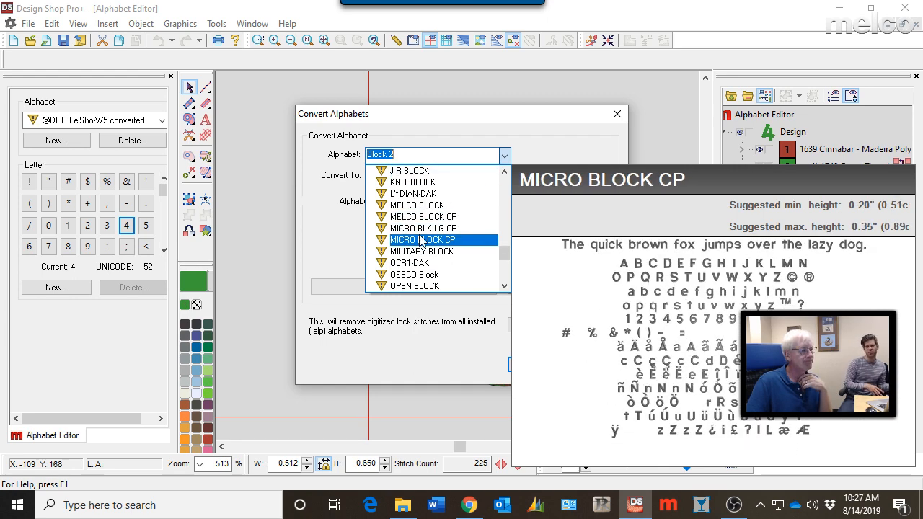
{"action": "scroll", "coordinate": [461, 89], "scroll_direction": "up", "scroll_amount": 10}
{"action": "left_click", "coordinate": [456, 118]}
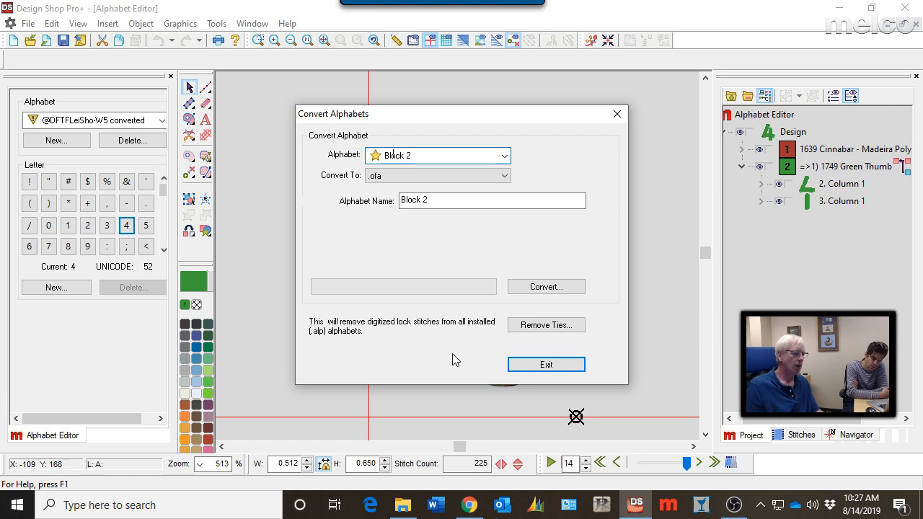
{"action": "left_click", "coordinate": [617, 115]}
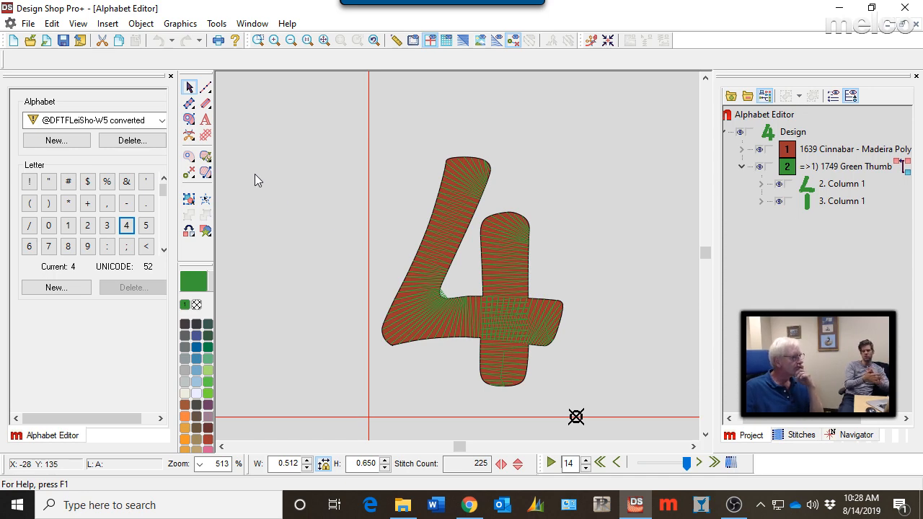
- Load the Block 2 alphabet from the Block category in the Alphabet Editor and open its character 9
{"action": "left_click", "coordinate": [160, 123]}
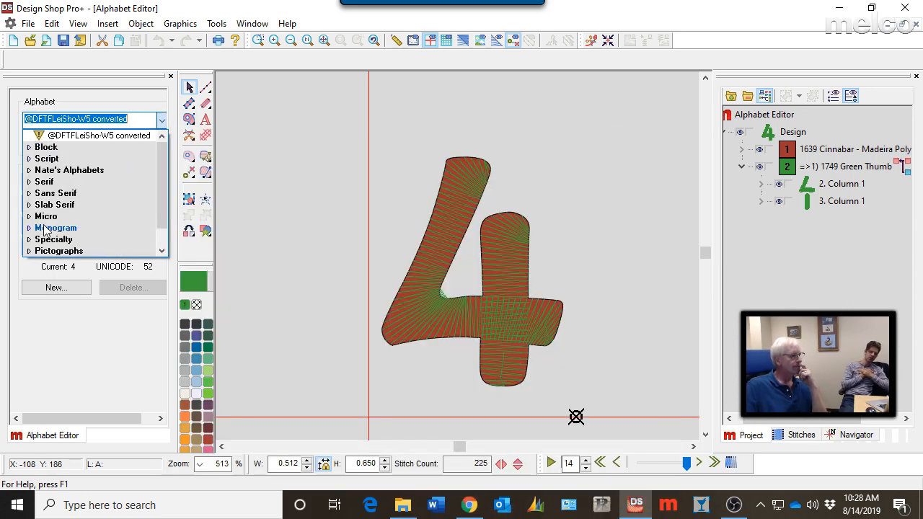
{"action": "left_click", "coordinate": [30, 147]}
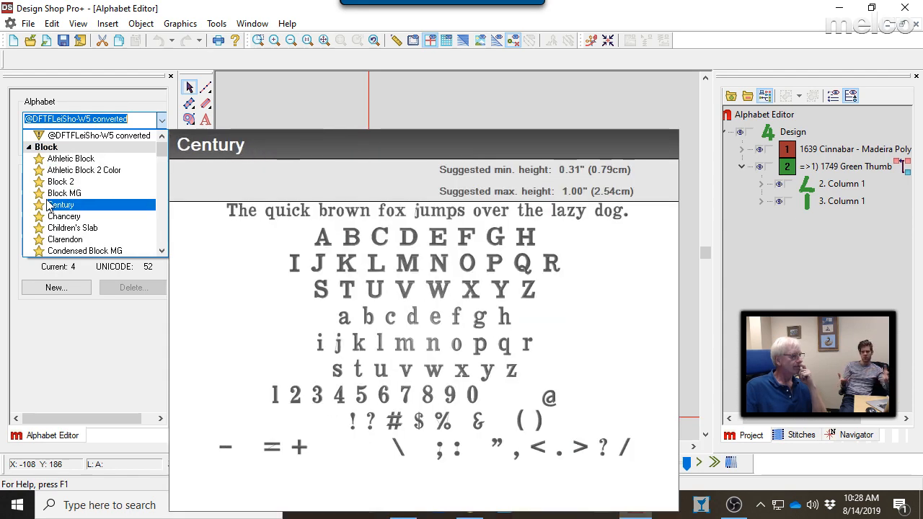
{"action": "left_click", "coordinate": [53, 186]}
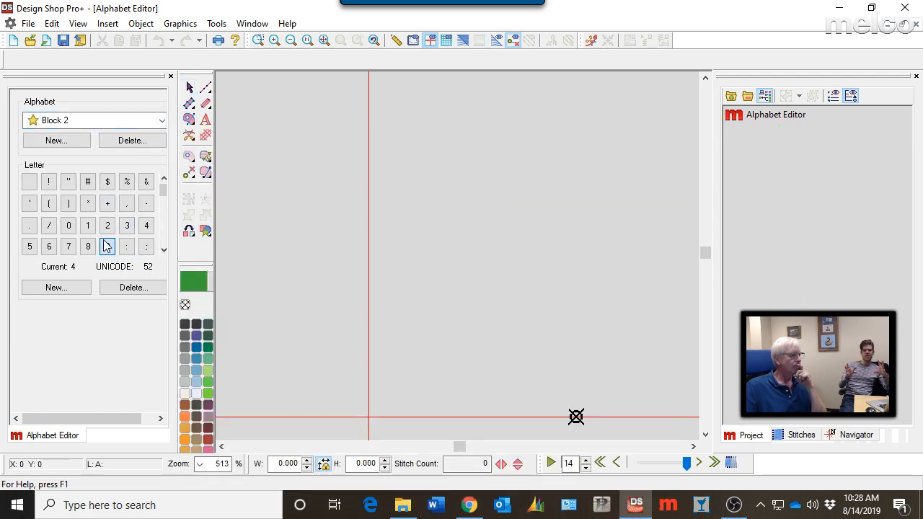
{"action": "left_click", "coordinate": [107, 246]}
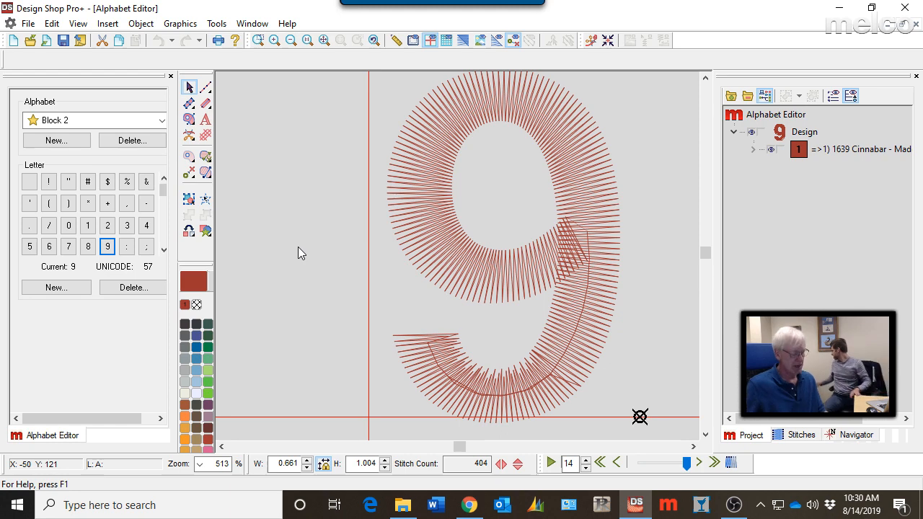
- Expand the Cinnabar color block of the character 9 and select its Walk Normal Stitch to inspect the path
{"action": "scroll", "coordinate": [298, 247], "scroll_direction": "down", "scroll_amount": 1}
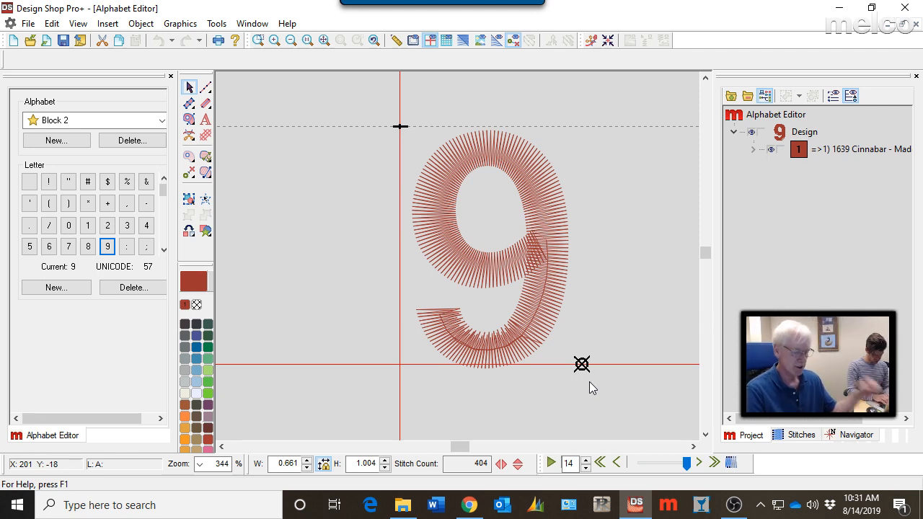
{"action": "left_click", "coordinate": [754, 150]}
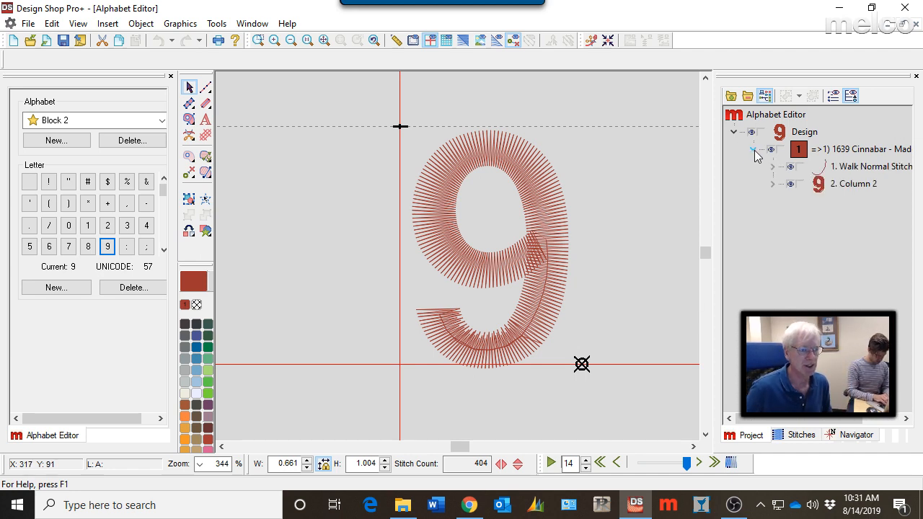
{"action": "left_click", "coordinate": [862, 173]}
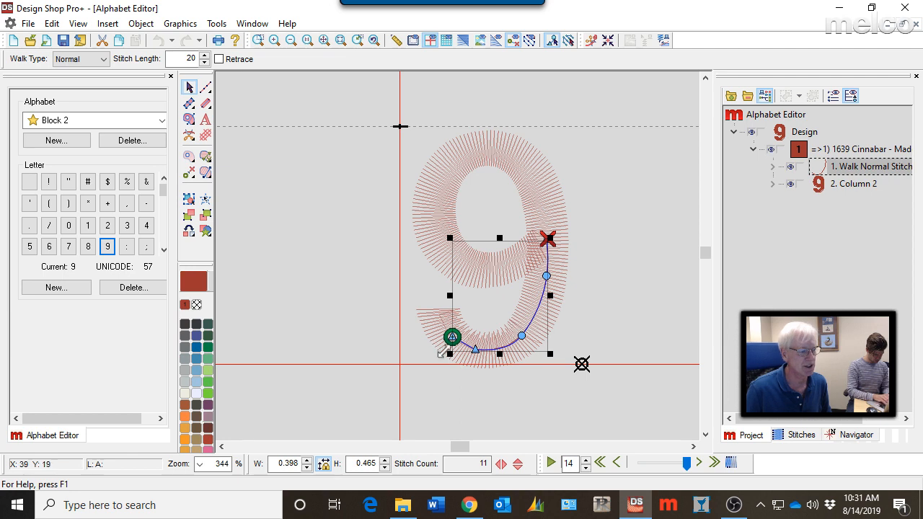
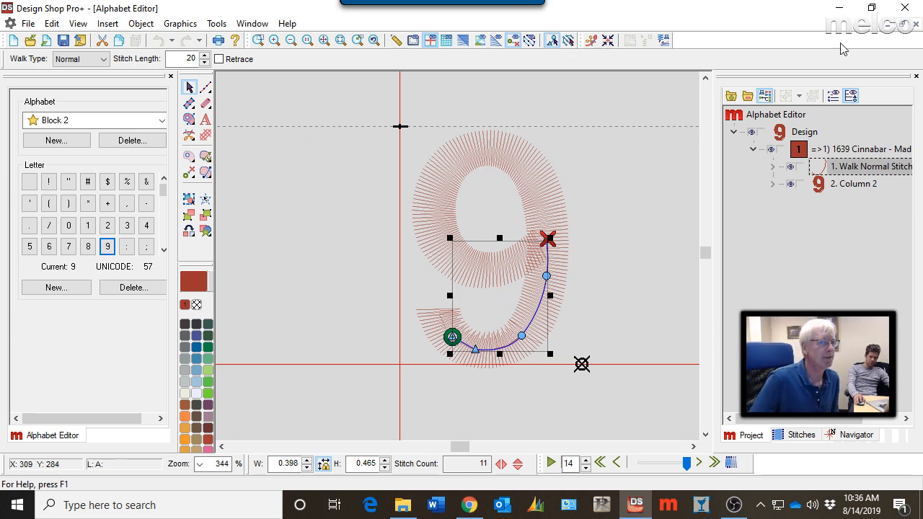
- Open the character 1 of Block 2, and close the Alphabet Editor
{"action": "left_click", "coordinate": [87, 226]}
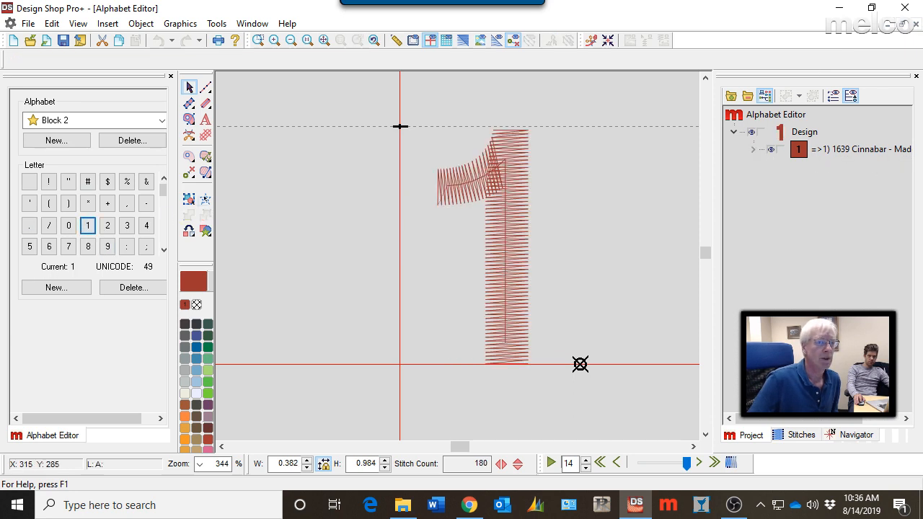
{"action": "left_click", "coordinate": [916, 25]}
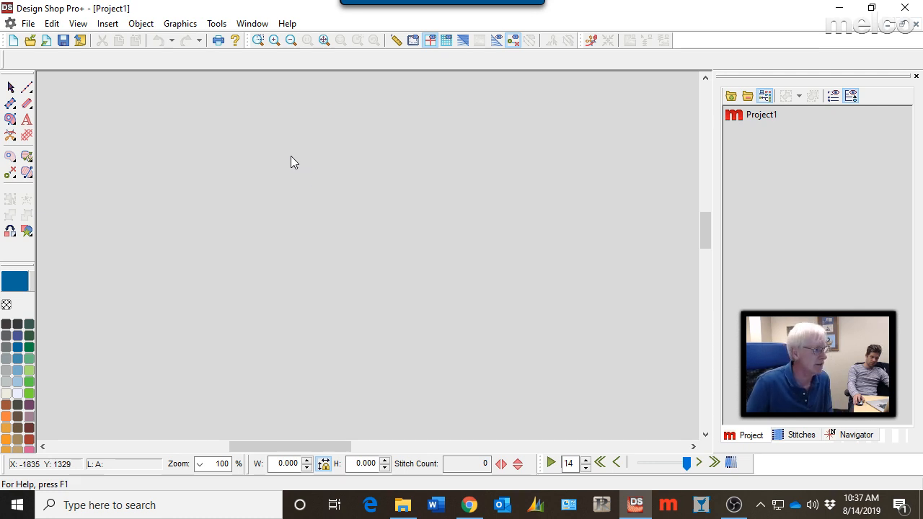
- Open the vector file Thick Block.eps and accept the notice about simplified elements
{"action": "left_click", "coordinate": [30, 42]}
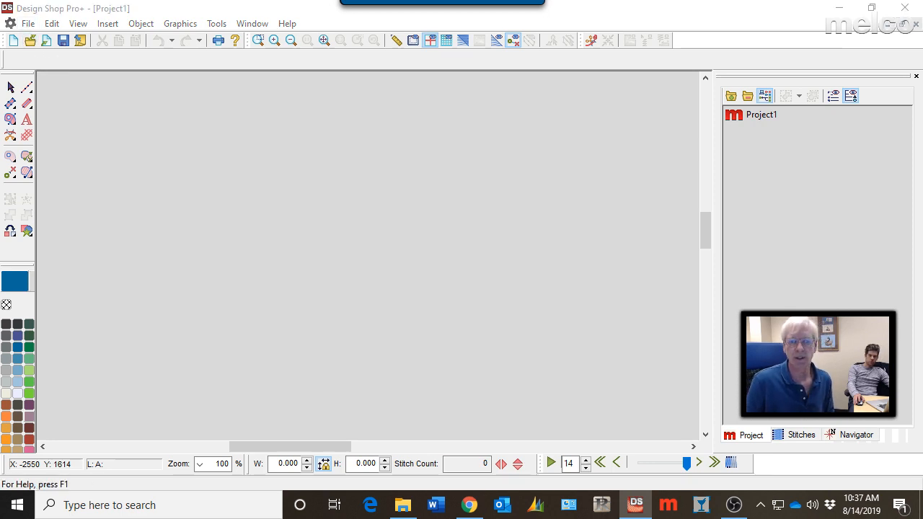
{"action": "key", "text": "Return"}
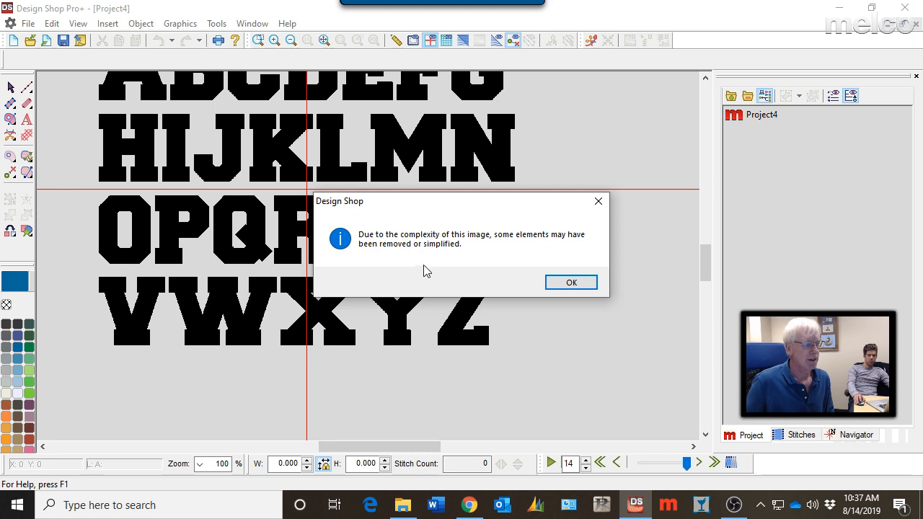
{"action": "left_click", "coordinate": [569, 282]}
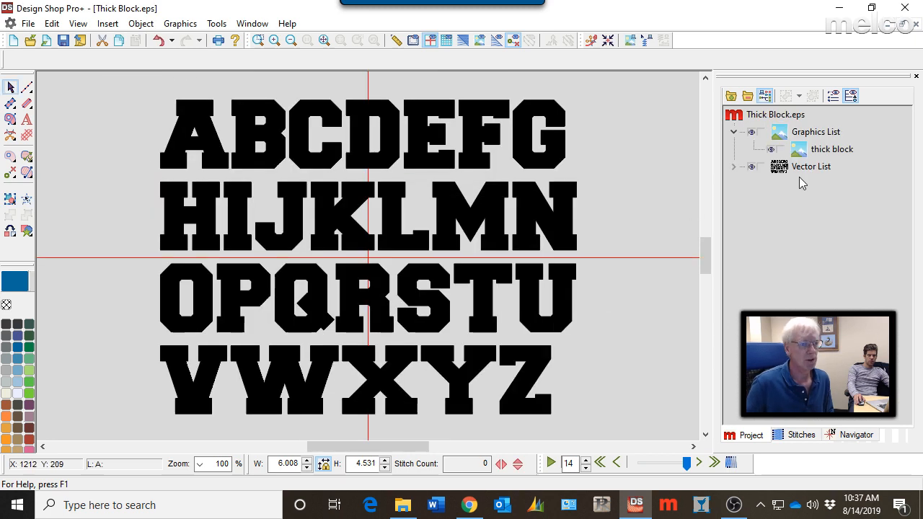
- Delete the thick block image from the Graphics List of Thick Block.eps, keeping the Vector List
{"action": "left_click", "coordinate": [831, 150]}
{"action": "key", "text": "Delete"}
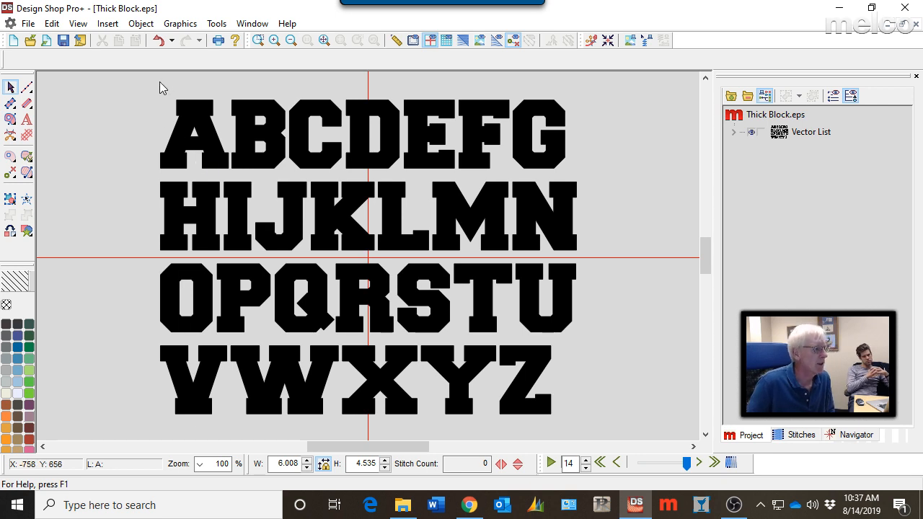
{"action": "scroll", "coordinate": [146, 115], "scroll_direction": "up", "scroll_amount": 2}
{"action": "scroll", "coordinate": [145, 114], "scroll_direction": "down", "scroll_amount": 3}
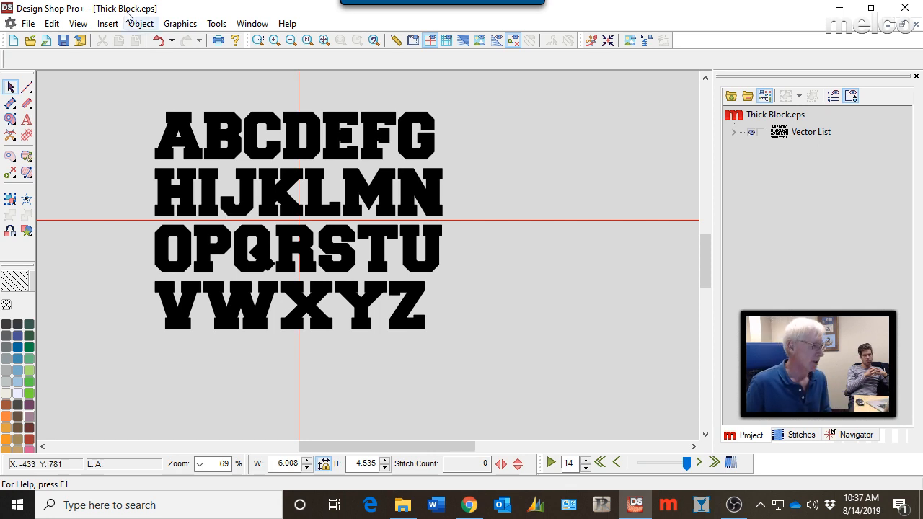
{"action": "scroll", "coordinate": [154, 121], "scroll_direction": "up", "scroll_amount": 2}
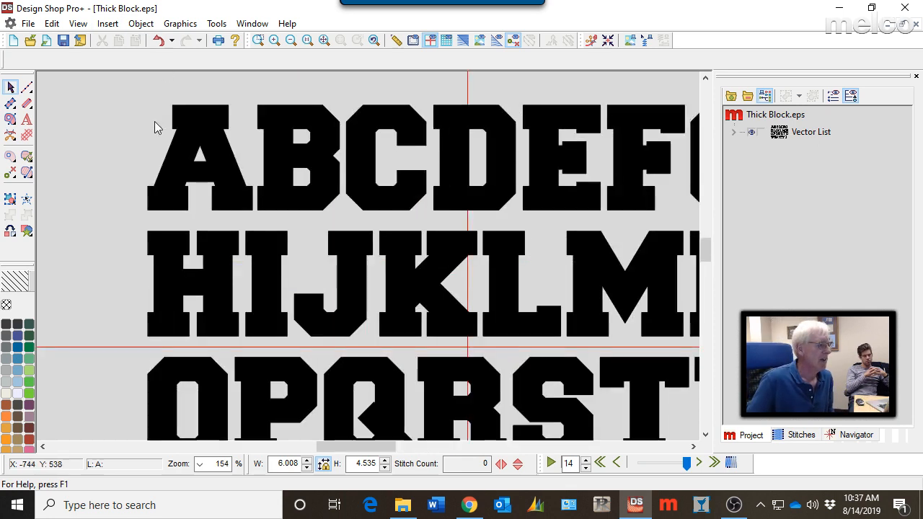
{"action": "scroll", "coordinate": [149, 122], "scroll_direction": "up", "scroll_amount": 1}
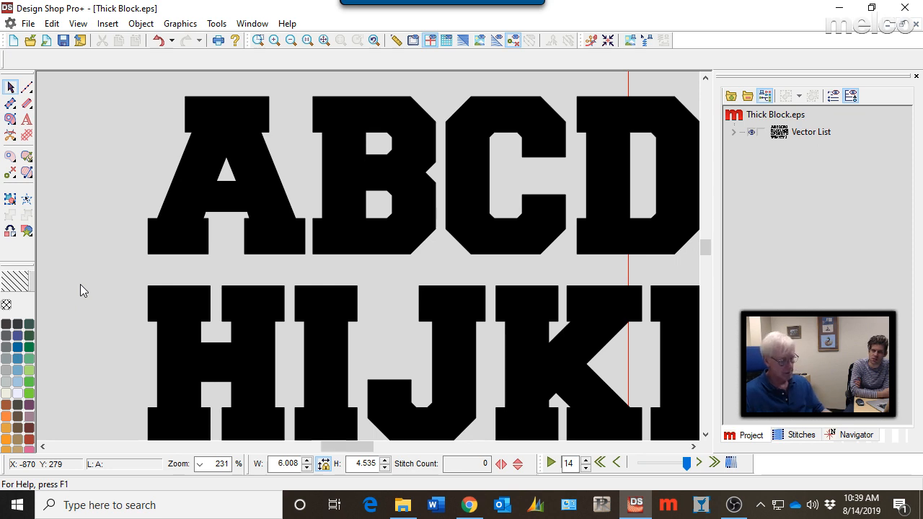
- Open the help manual, search for "Alphabet Edit", and go to the section To Create a New Alphabet
{"action": "left_click", "coordinate": [287, 23]}
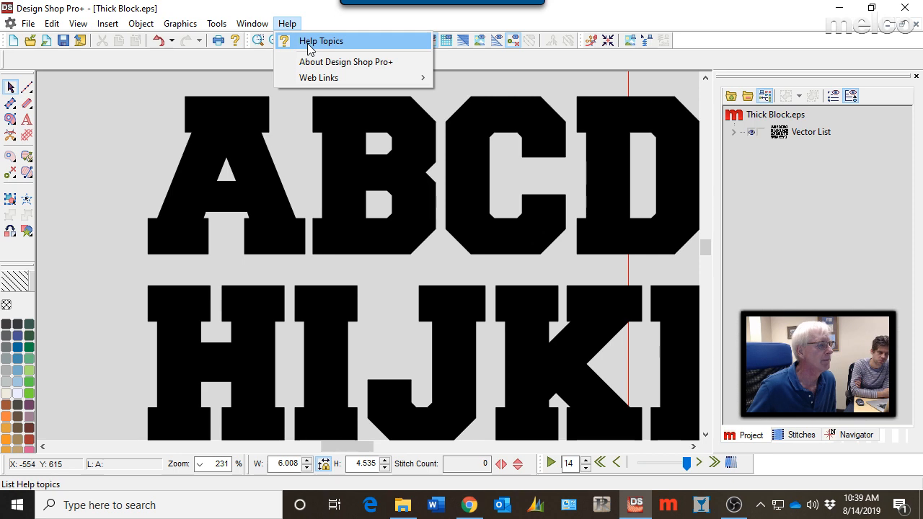
{"action": "left_click", "coordinate": [308, 43]}
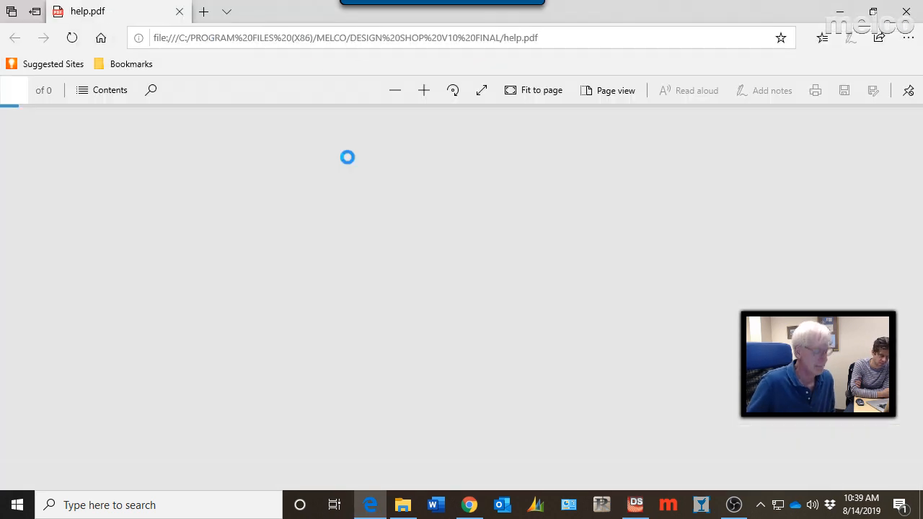
{"action": "key", "text": "ctrl+f"}
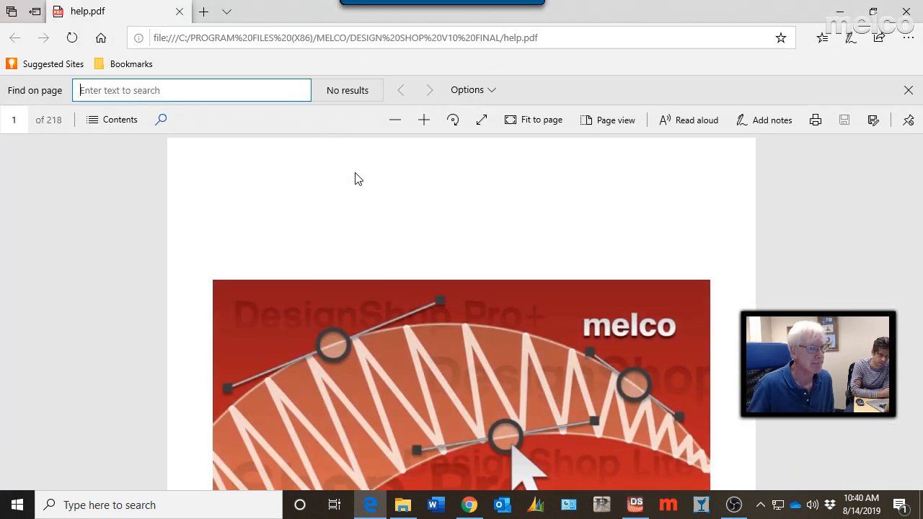
{"action": "type", "text": "Al"}
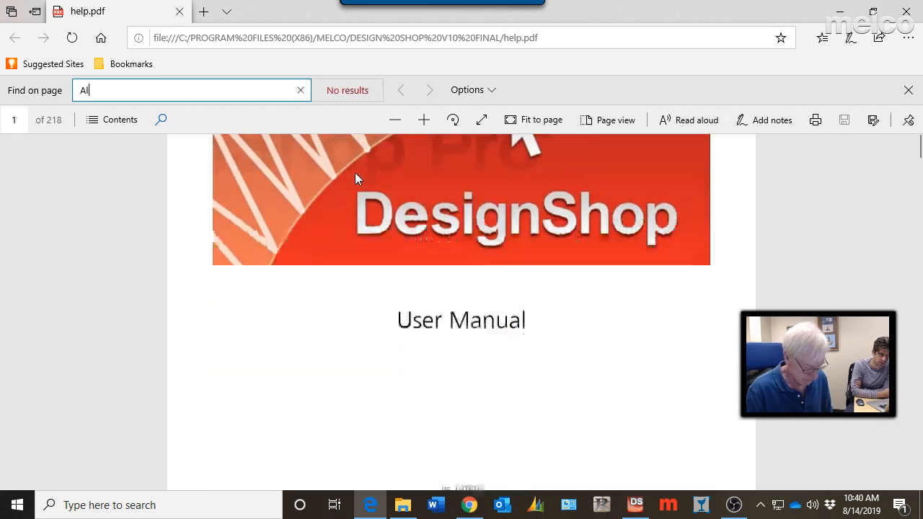
{"action": "type", "text": "phabet Edit"}
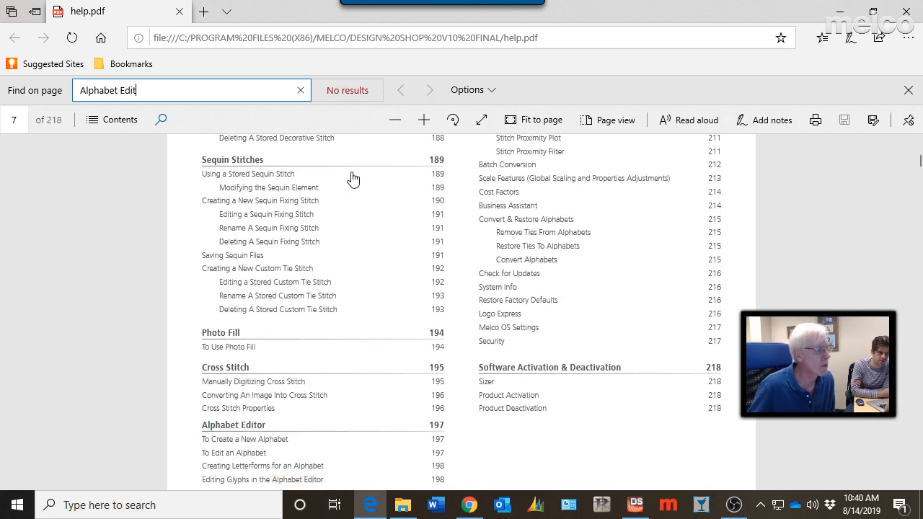
{"action": "left_click", "coordinate": [225, 439]}
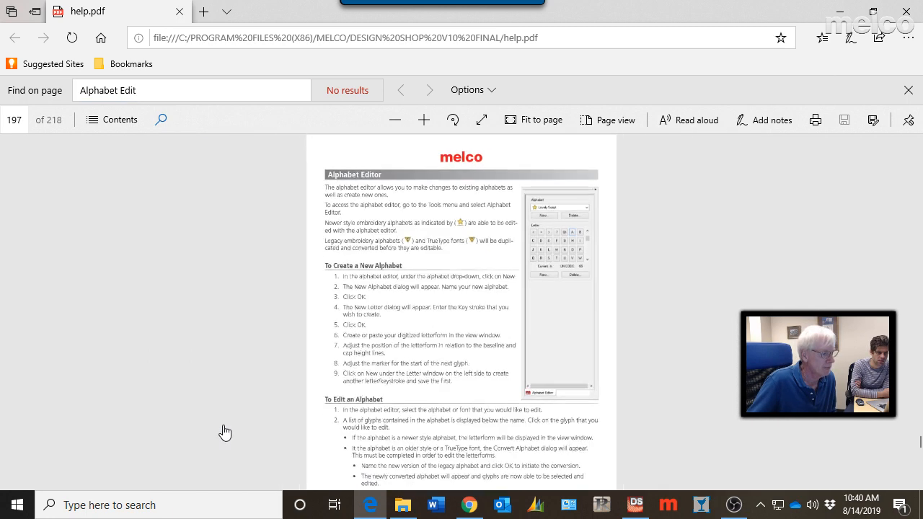
- Review the manual's Alphabet Editor page covering how to create a new alphabet and how to edit an existing one
{"action": "scroll", "coordinate": [230, 425], "scroll_direction": "up", "scroll_amount": 6}
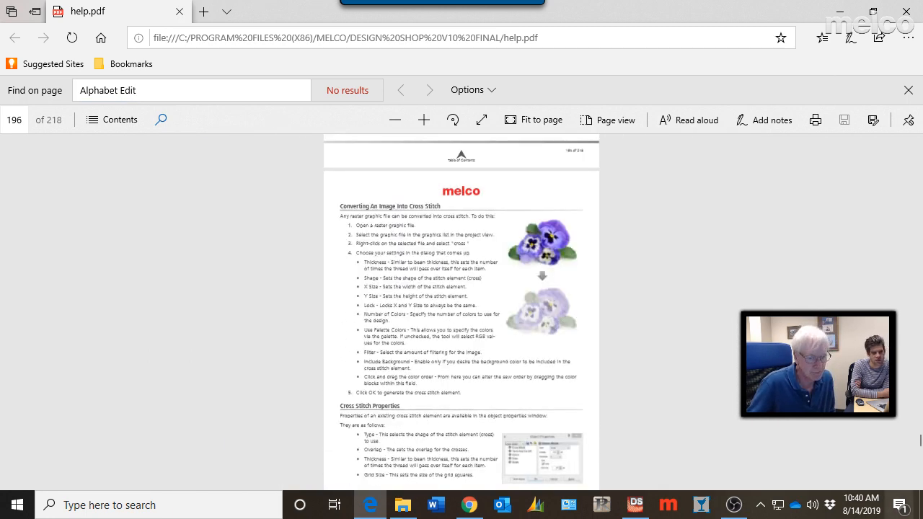
{"action": "scroll", "coordinate": [603, 312], "scroll_direction": "up", "scroll_amount": 5}
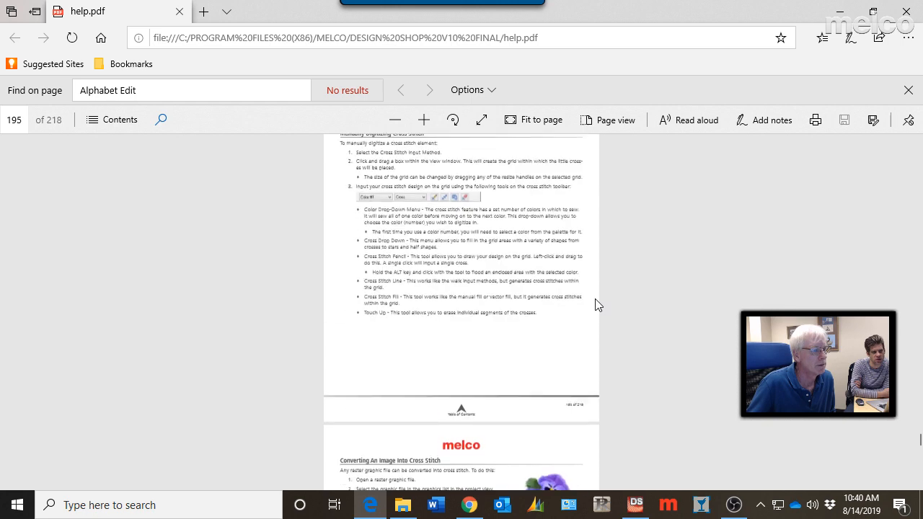
{"action": "scroll", "coordinate": [596, 310], "scroll_direction": "down", "scroll_amount": 3}
{"action": "scroll", "coordinate": [600, 294], "scroll_direction": "up", "scroll_amount": 11}
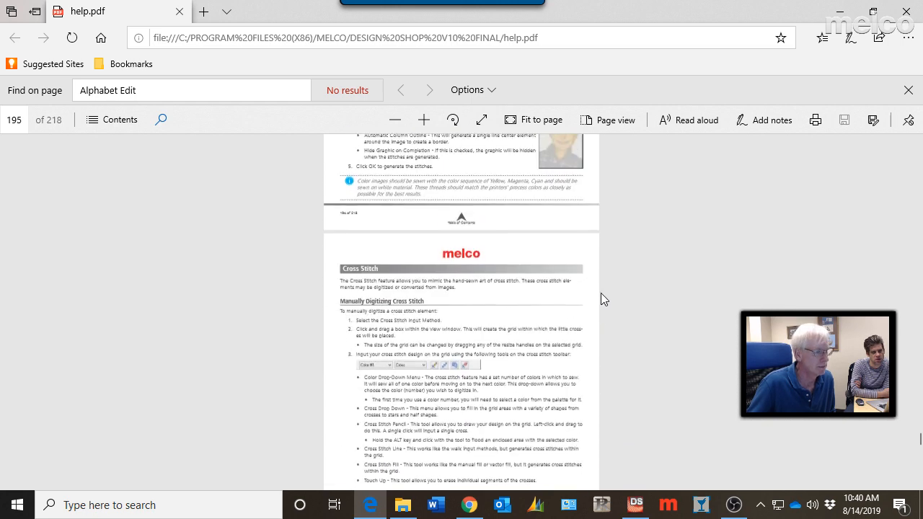
{"action": "scroll", "coordinate": [605, 293], "scroll_direction": "down", "scroll_amount": 10}
{"action": "scroll", "coordinate": [606, 292], "scroll_direction": "down", "scroll_amount": 10}
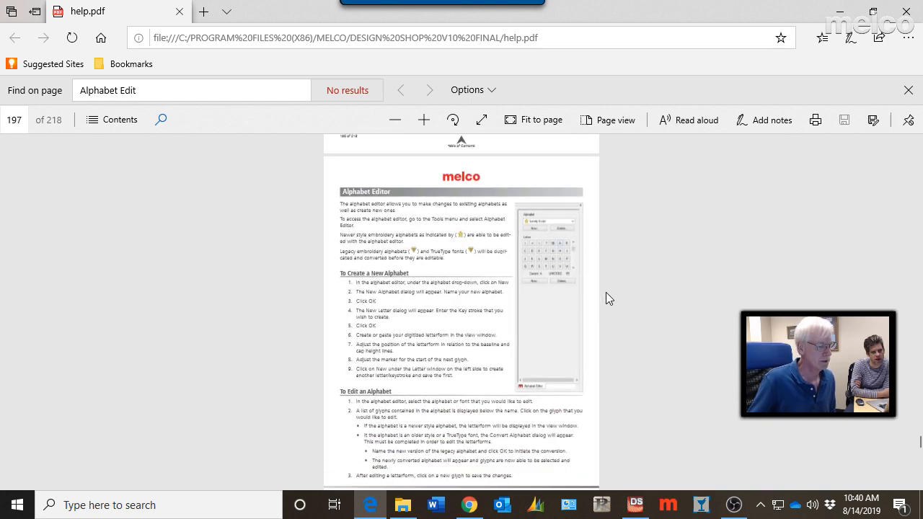
{"action": "scroll", "coordinate": [603, 299], "scroll_direction": "down", "scroll_amount": 1}
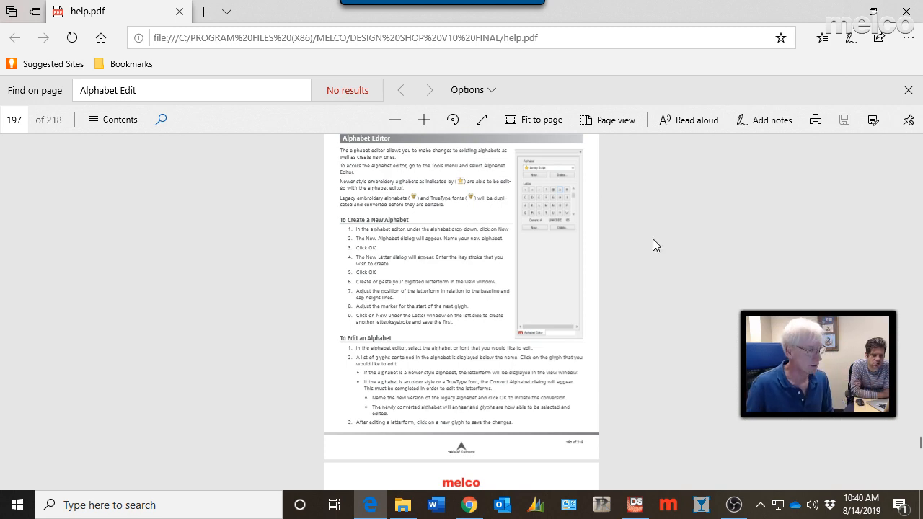
{"action": "scroll", "coordinate": [502, 261], "scroll_direction": "up", "scroll_amount": 3}
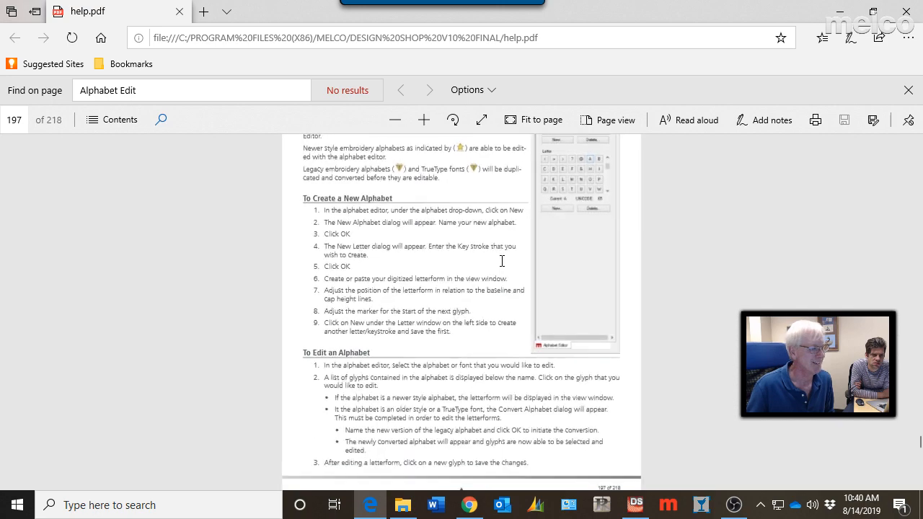
{"action": "scroll", "coordinate": [502, 260], "scroll_direction": "up", "scroll_amount": 5}
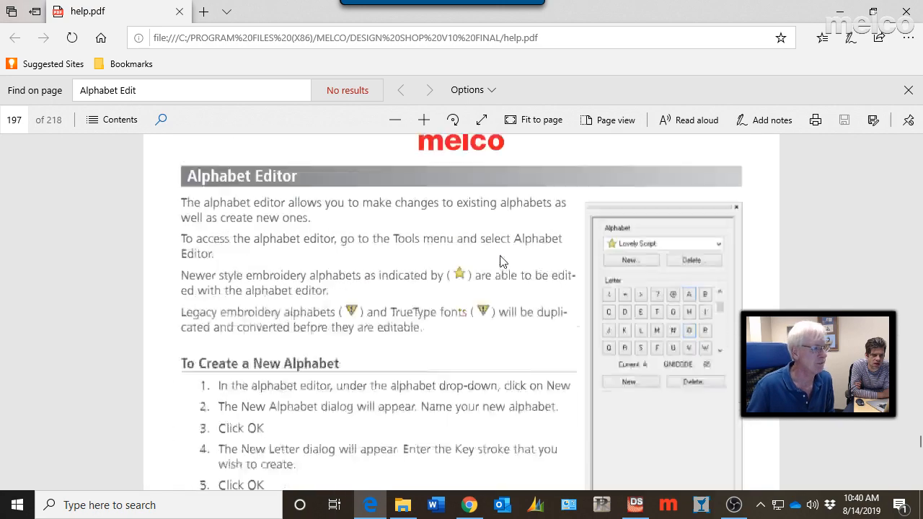
{"action": "scroll", "coordinate": [503, 261], "scroll_direction": "down", "scroll_amount": 10}
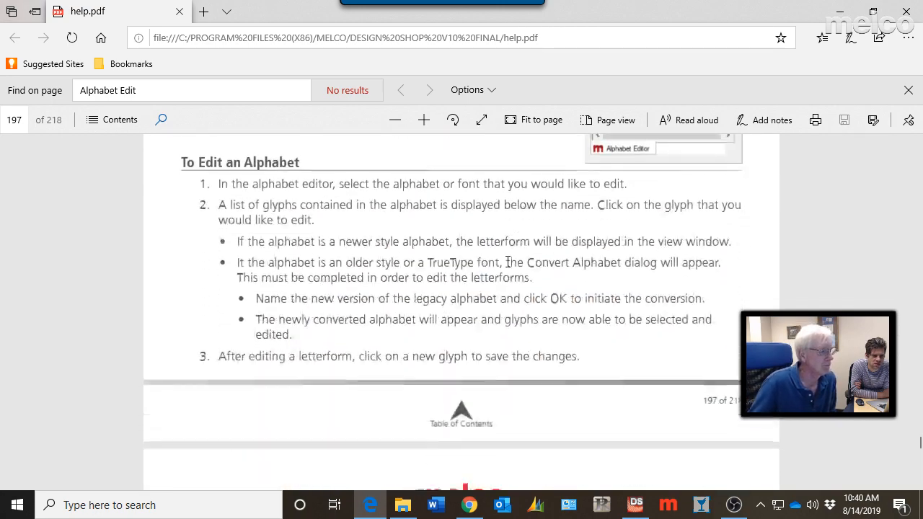
- Examine the Typography example showing cap height and baseline, and the advice on digitizing glyphs in a single project
{"action": "scroll", "coordinate": [507, 269], "scroll_direction": "down", "scroll_amount": 5}
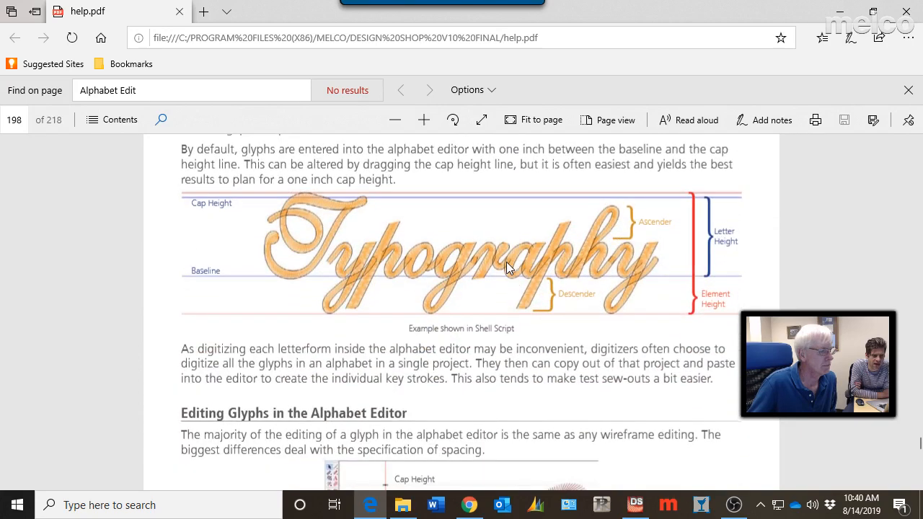
{"action": "scroll", "coordinate": [871, 268], "scroll_direction": "down", "scroll_amount": 1}
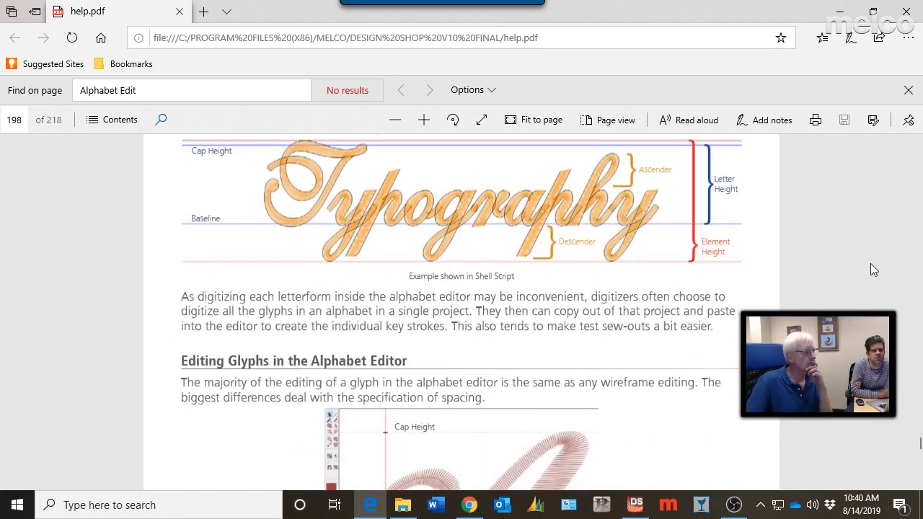
{"action": "scroll", "coordinate": [871, 266], "scroll_direction": "up", "scroll_amount": 1}
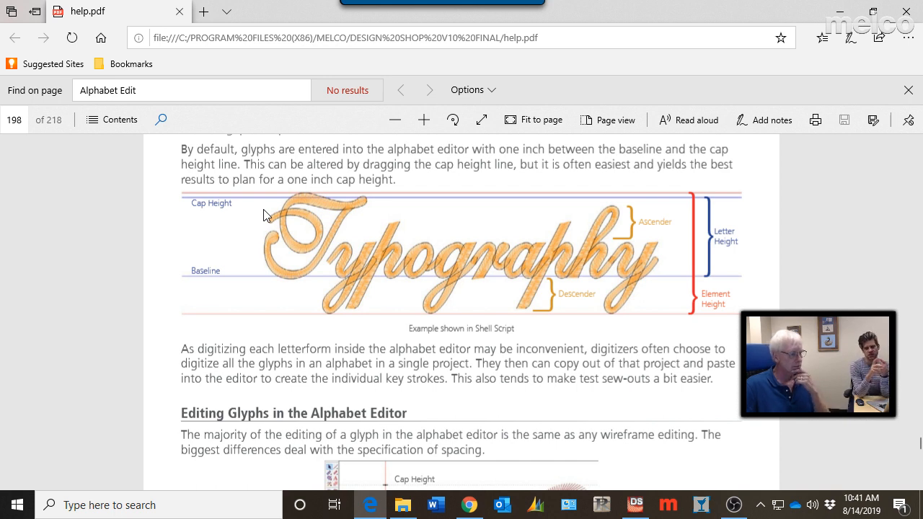
{"action": "scroll", "coordinate": [263, 215], "scroll_direction": "down", "scroll_amount": 1}
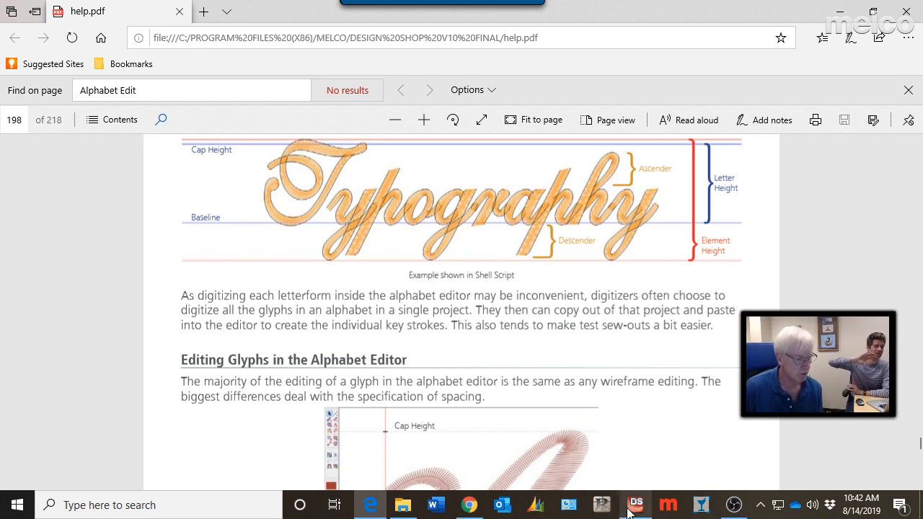
- Switch back to Thick Block.eps in Design Shop Pro+ and measure the height of the letter A from its base to its top
{"action": "mouse_move", "coordinate": [634, 510]}
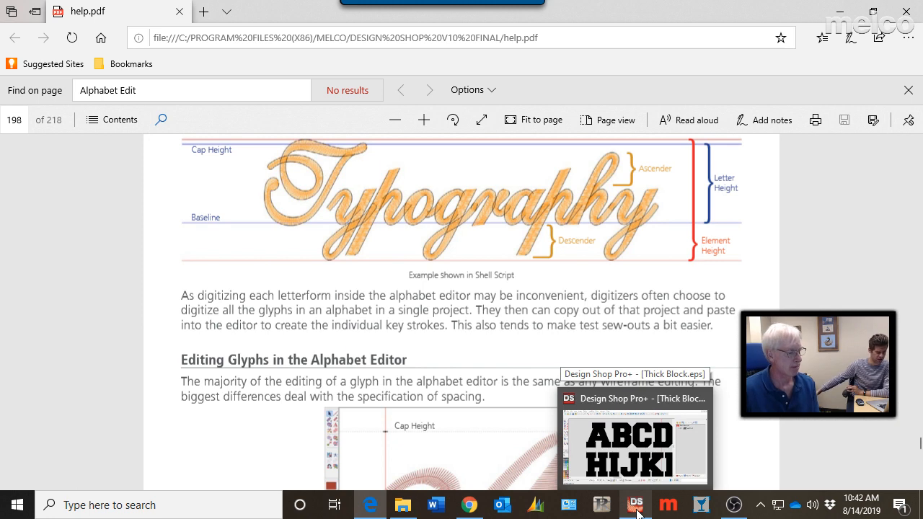
{"action": "left_click", "coordinate": [636, 510]}
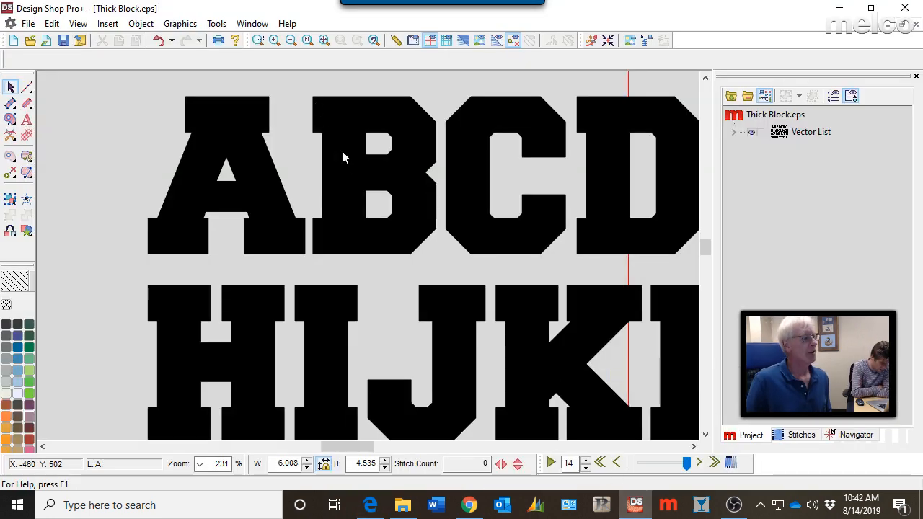
{"action": "scroll", "coordinate": [345, 158], "scroll_direction": "down", "scroll_amount": 2}
{"action": "scroll", "coordinate": [346, 157], "scroll_direction": "down", "scroll_amount": 1}
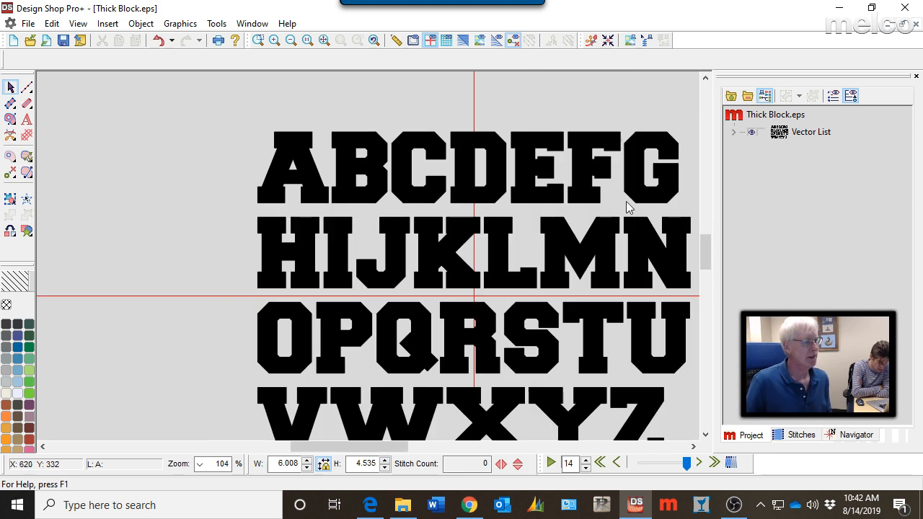
{"action": "scroll", "coordinate": [286, 155], "scroll_direction": "up", "scroll_amount": 5}
{"action": "scroll", "coordinate": [246, 152], "scroll_direction": "down", "scroll_amount": 2}
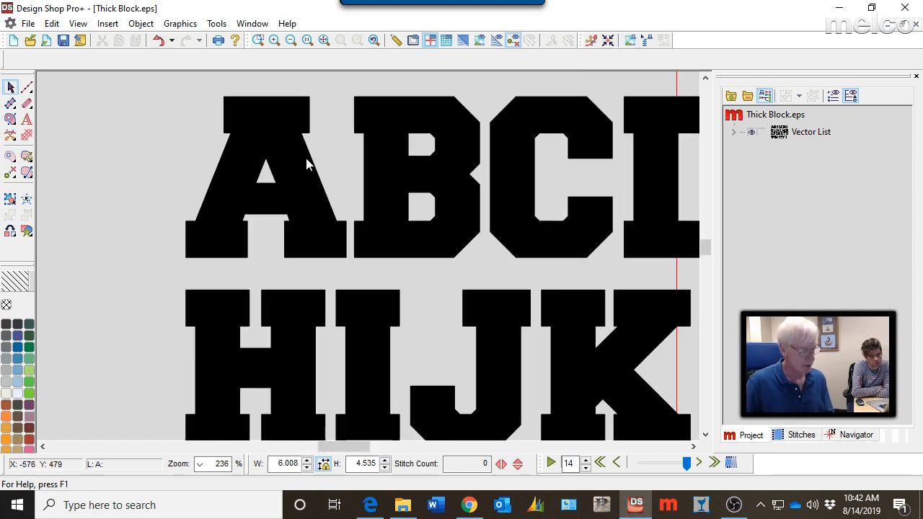
{"action": "key", "text": "m"}
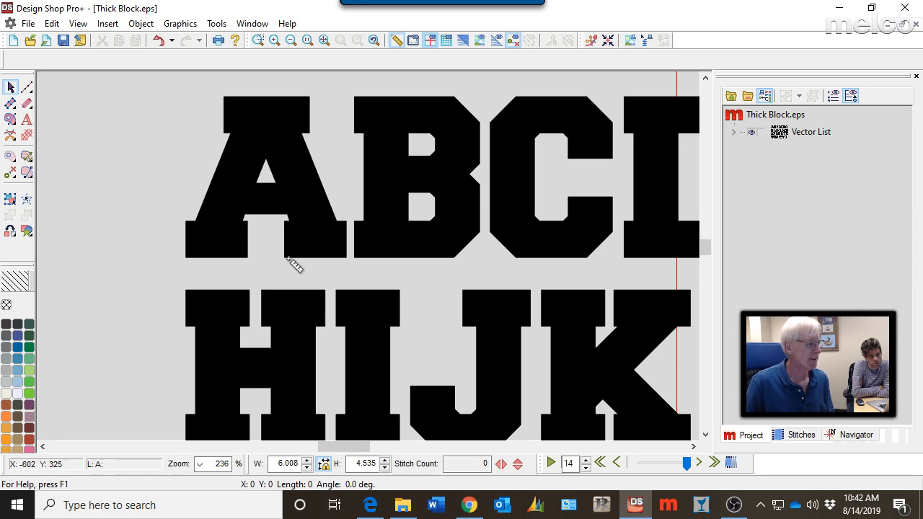
{"action": "left_click_drag", "start_coordinate": [287, 257], "coordinate": [285, 96]}
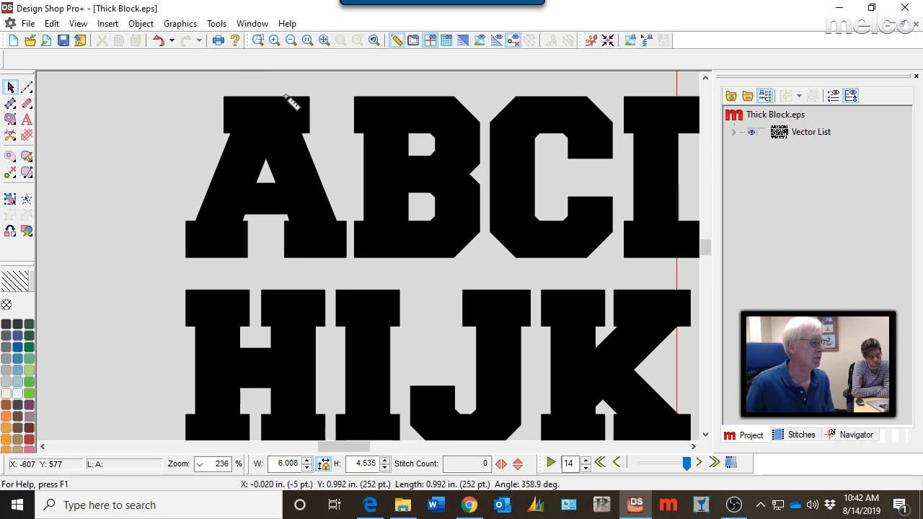
{"action": "key", "text": "Escape"}
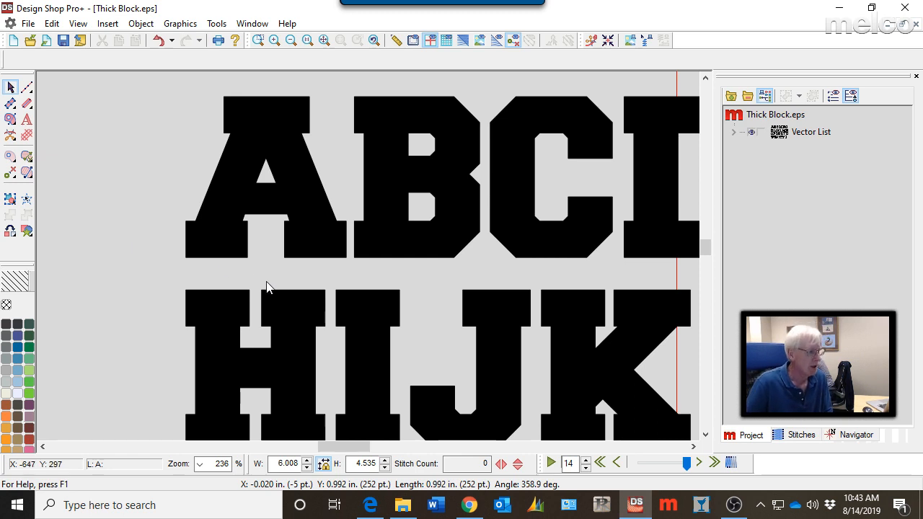
- Digitize a Normal walk stitch in the letter A from its left foot, up the left leg and across the crossbar to the right leg
{"action": "scroll", "coordinate": [277, 287], "scroll_direction": "down", "scroll_amount": 3}
{"action": "scroll", "coordinate": [275, 280], "scroll_direction": "down", "scroll_amount": 2}
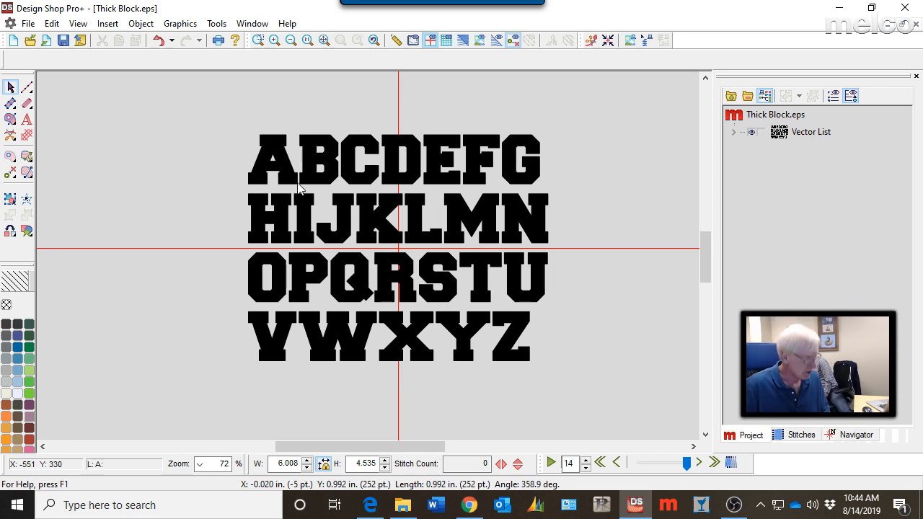
{"action": "scroll", "coordinate": [226, 139], "scroll_direction": "up", "scroll_amount": 2}
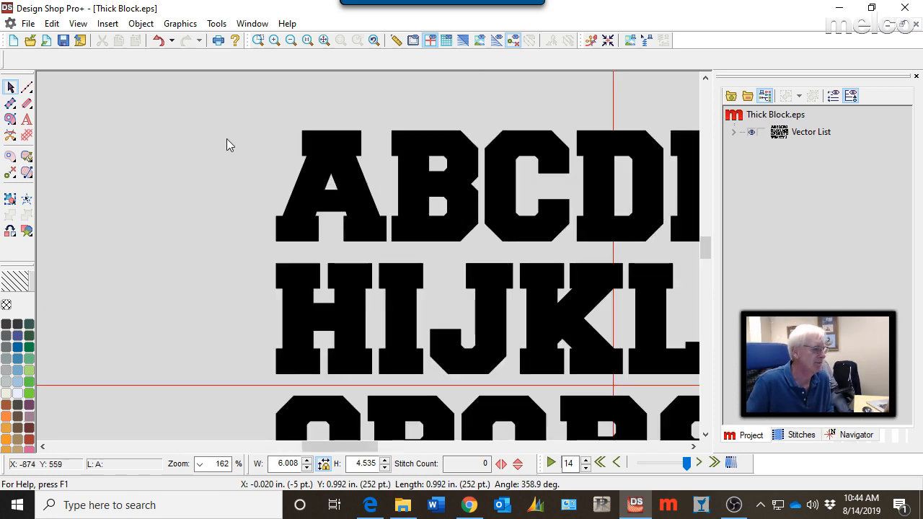
{"action": "scroll", "coordinate": [246, 115], "scroll_direction": "up", "scroll_amount": 2}
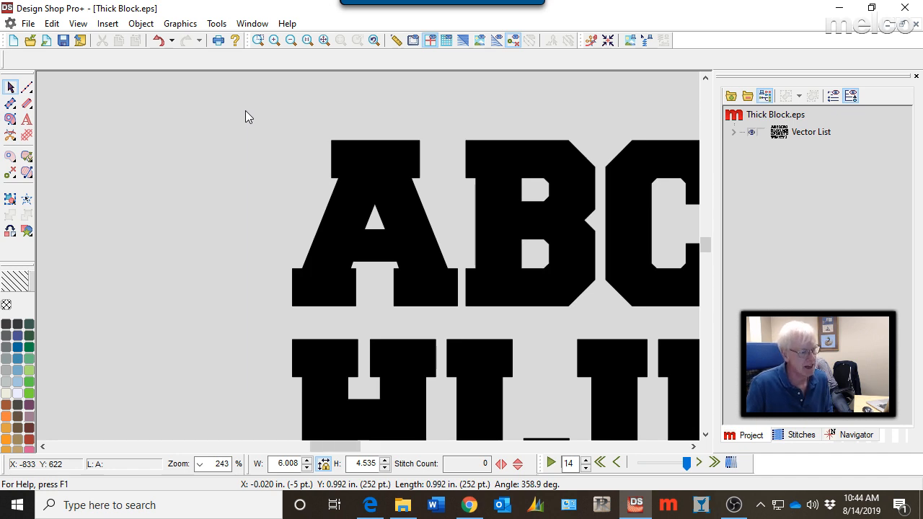
{"action": "left_click", "coordinate": [26, 88]}
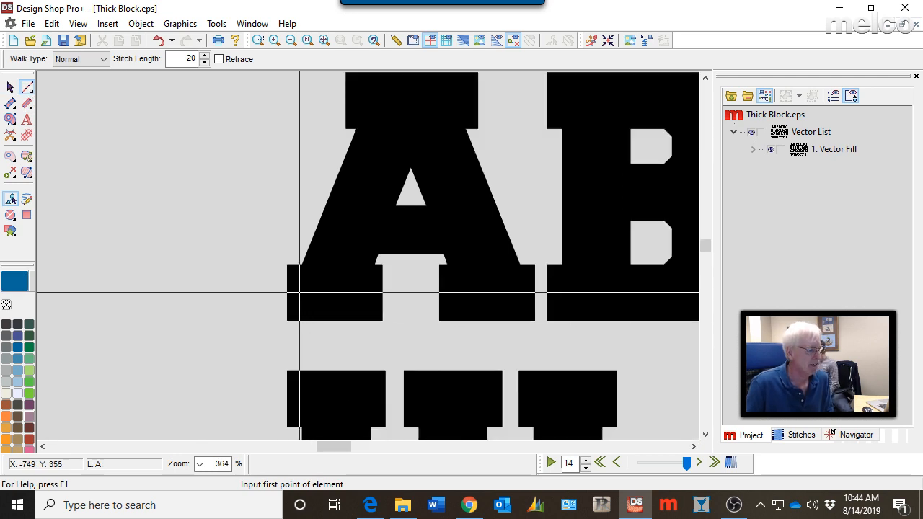
{"action": "left_click", "coordinate": [300, 293]}
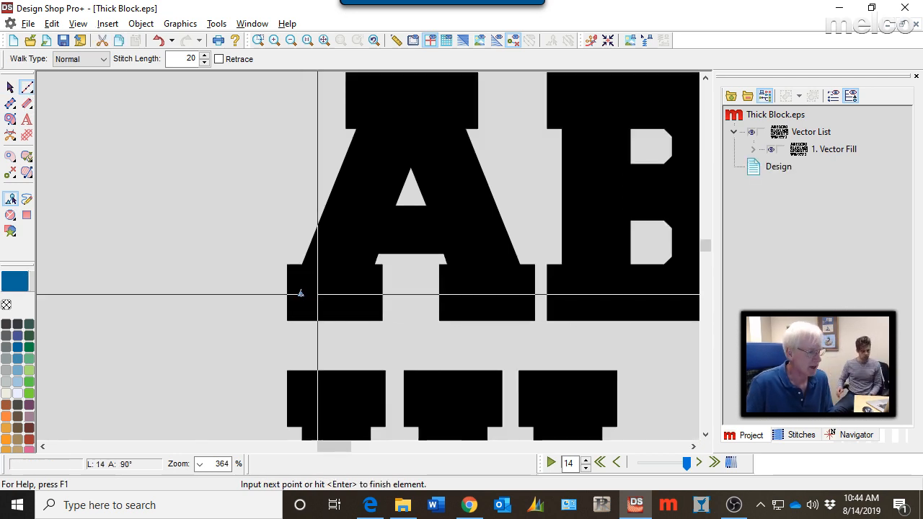
{"action": "left_click", "coordinate": [326, 294]}
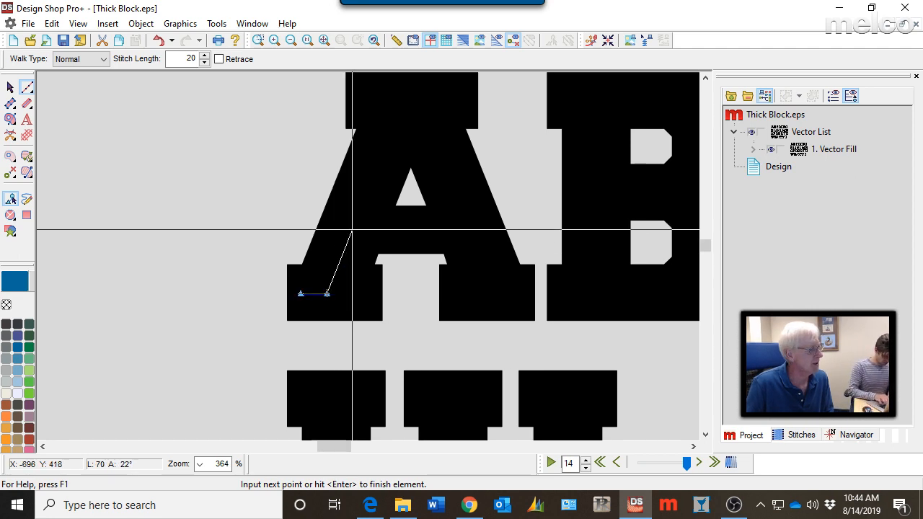
{"action": "left_click", "coordinate": [353, 229]}
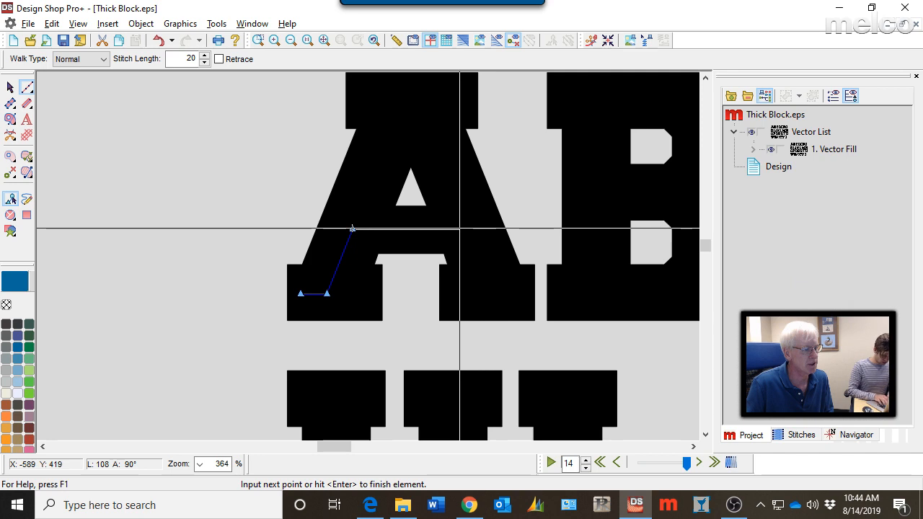
{"action": "left_click", "coordinate": [460, 228]}
{"action": "key", "text": "Return"}
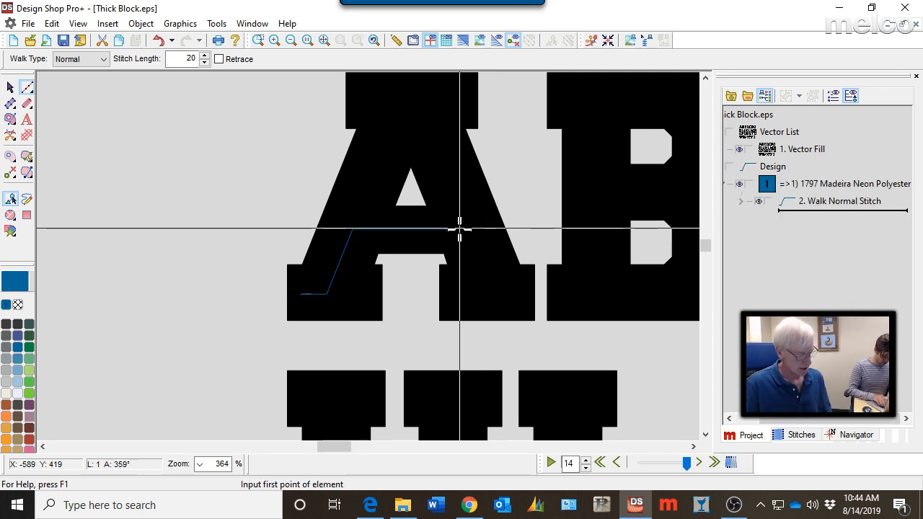
- Digitize a Satin column with Center Walk underlay across the A's crossbar, starting at its right end and finishing at its left
{"action": "key", "text": "c"}
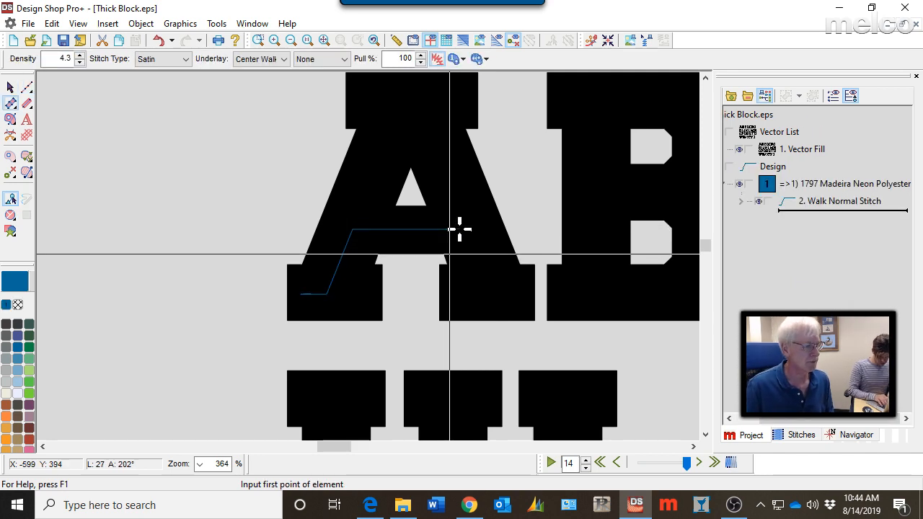
{"action": "left_click", "coordinate": [448, 252]}
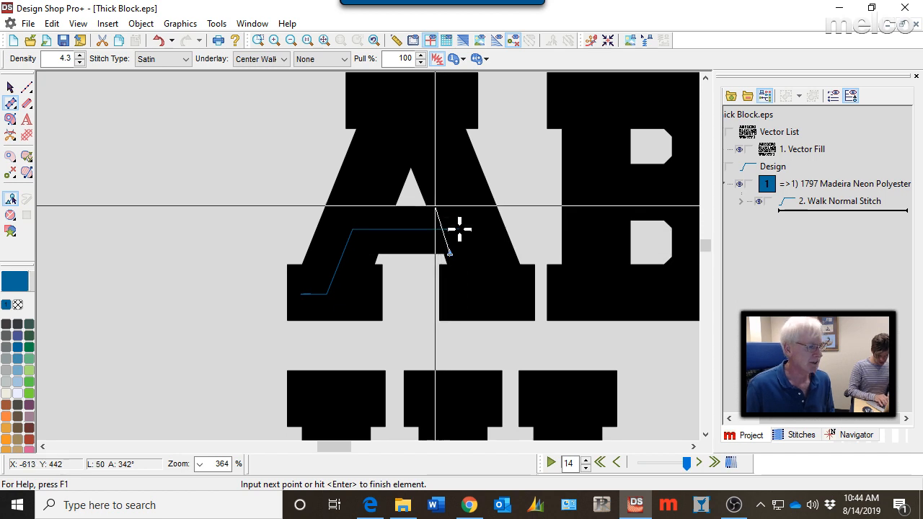
{"action": "left_click", "coordinate": [435, 206]}
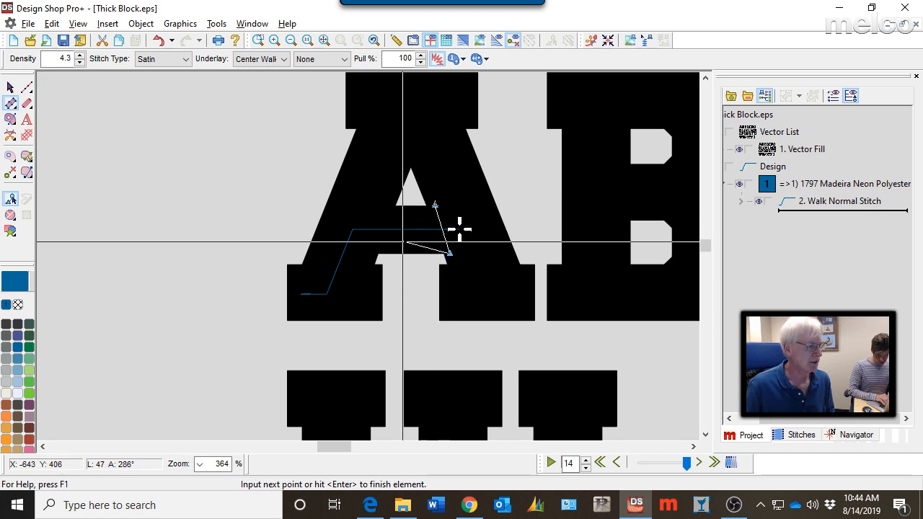
{"action": "left_click", "coordinate": [368, 254]}
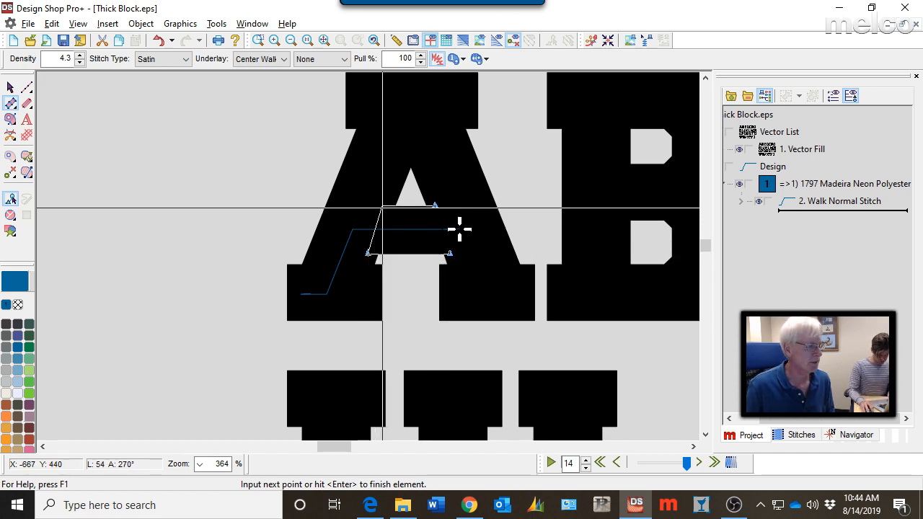
{"action": "left_click", "coordinate": [386, 207]}
{"action": "key", "text": "Return"}
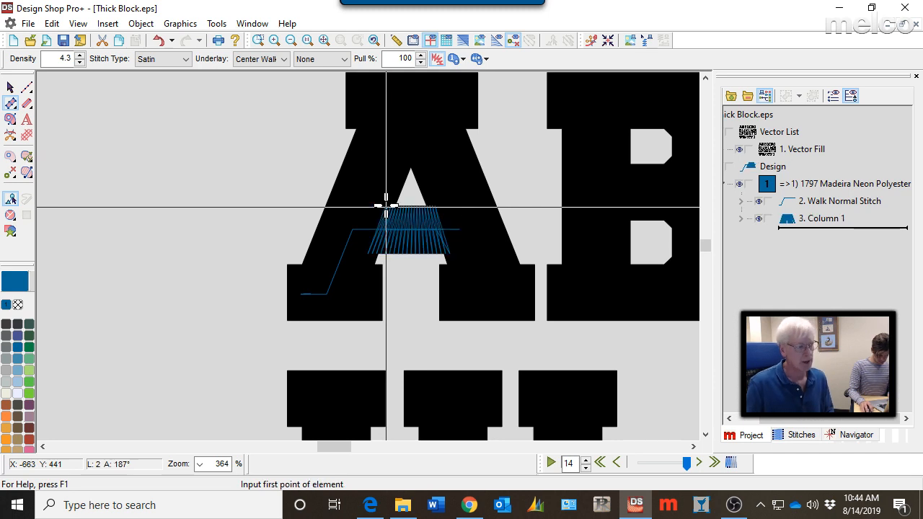
- Digitize a Normal walk stitch from the crossbar's left end down the A's left leg and across to the right side of the left foot
{"action": "key", "text": "w"}
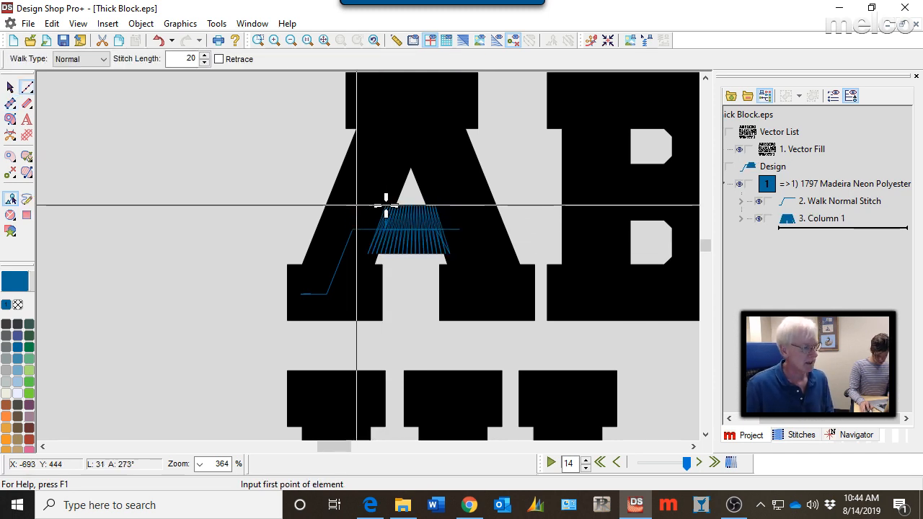
{"action": "left_click", "coordinate": [359, 209]}
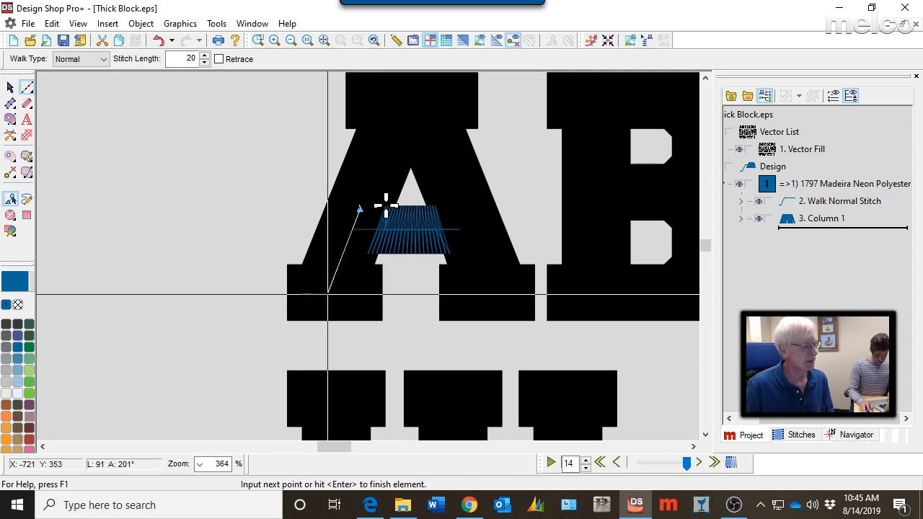
{"action": "left_click", "coordinate": [328, 293]}
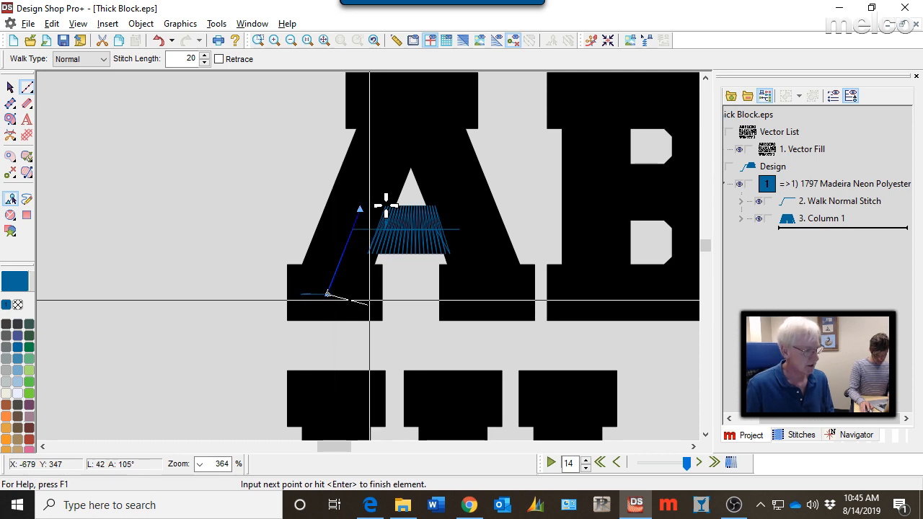
{"action": "left_click", "coordinate": [371, 294]}
{"action": "key", "text": "Return"}
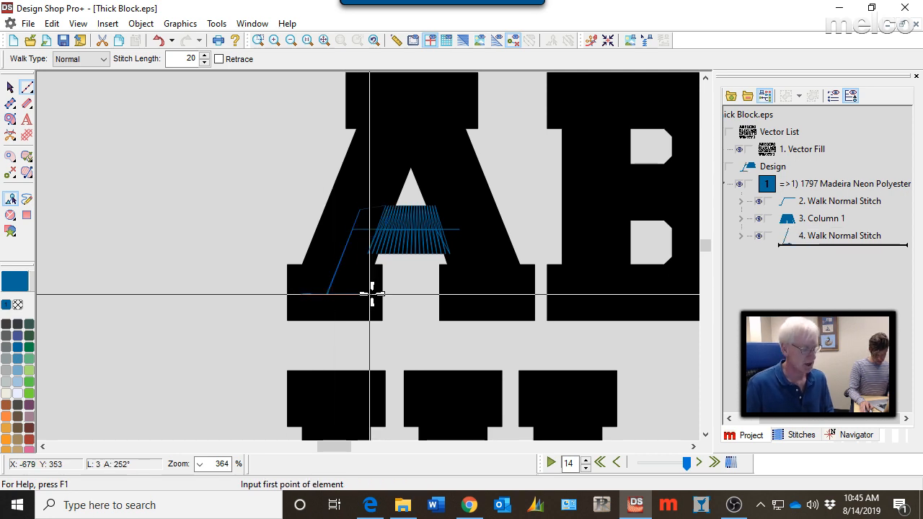
- Digitize a Satin column over the A's left foot from right to left, and move its exit point to the middle of the upper edge
{"action": "key", "text": "c"}
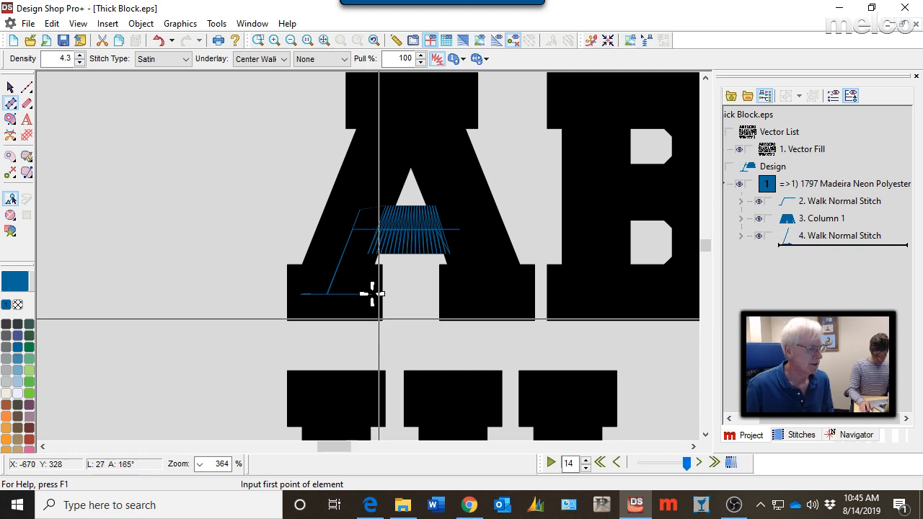
{"action": "left_click", "coordinate": [372, 294]}
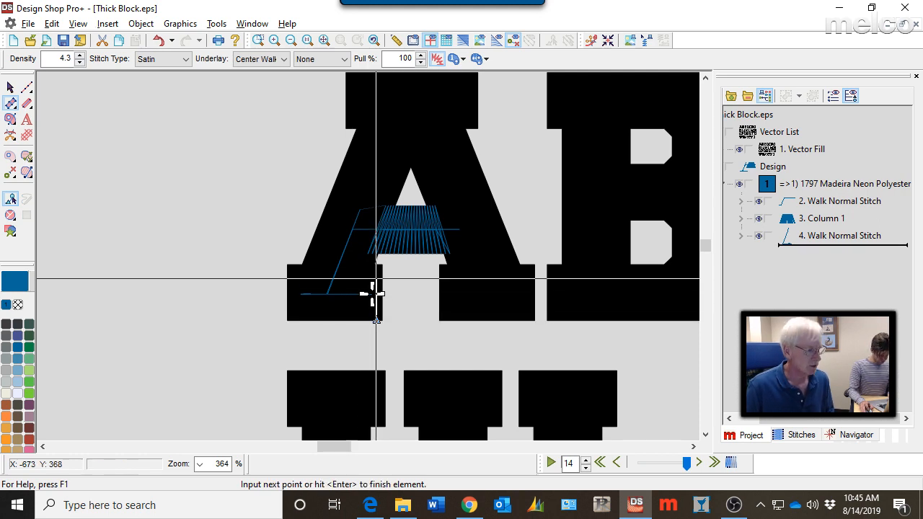
{"action": "left_click", "coordinate": [376, 264]}
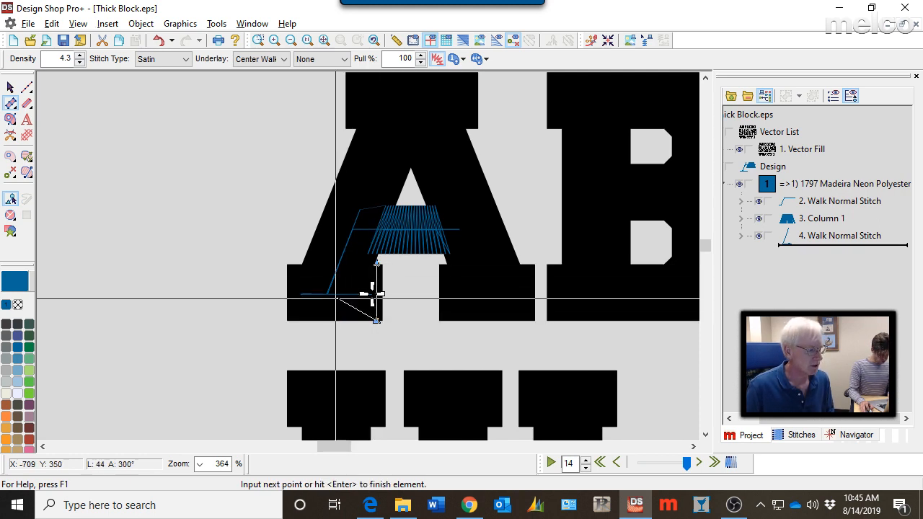
{"action": "left_click", "coordinate": [290, 321]}
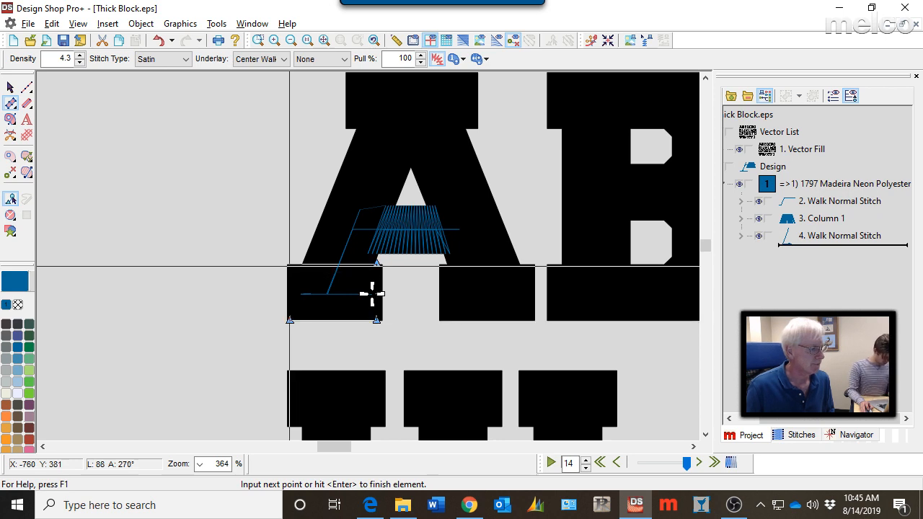
{"action": "left_click", "coordinate": [289, 265]}
{"action": "key", "text": "Return"}
{"action": "key", "text": "Escape"}
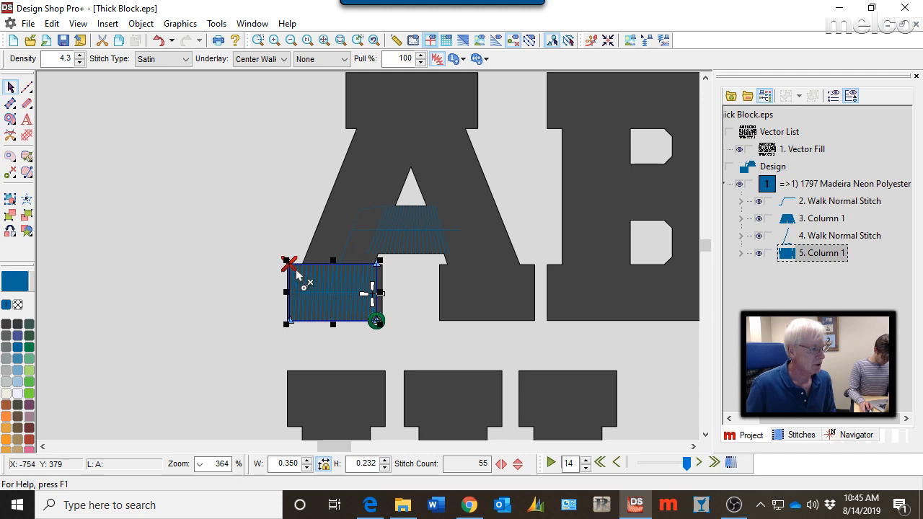
{"action": "mouse_move", "coordinate": [294, 268]}
{"action": "left_mouse_down"}
{"action": "mouse_move", "coordinate": [346, 280]}
{"action": "mouse_move", "coordinate": [337, 265]}
{"action": "left_mouse_up"}
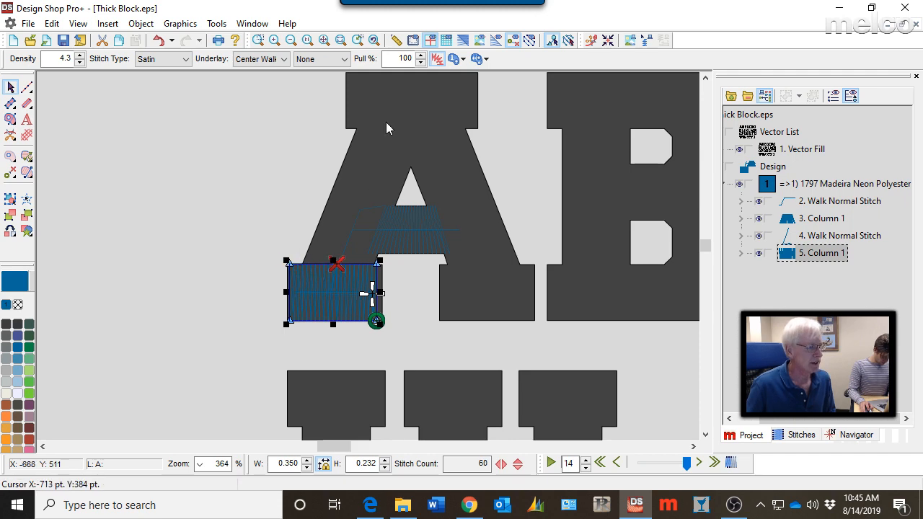
{"action": "left_click", "coordinate": [465, 277]}
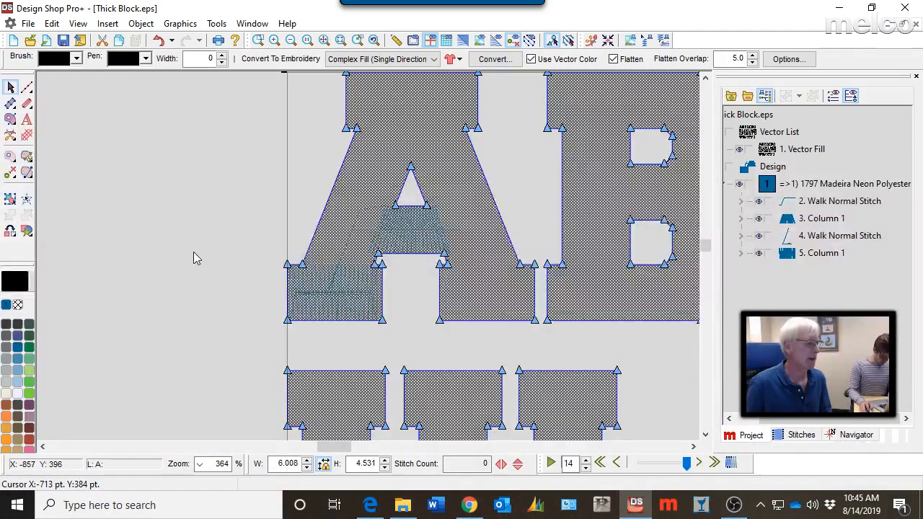
{"action": "left_click", "coordinate": [193, 256]}
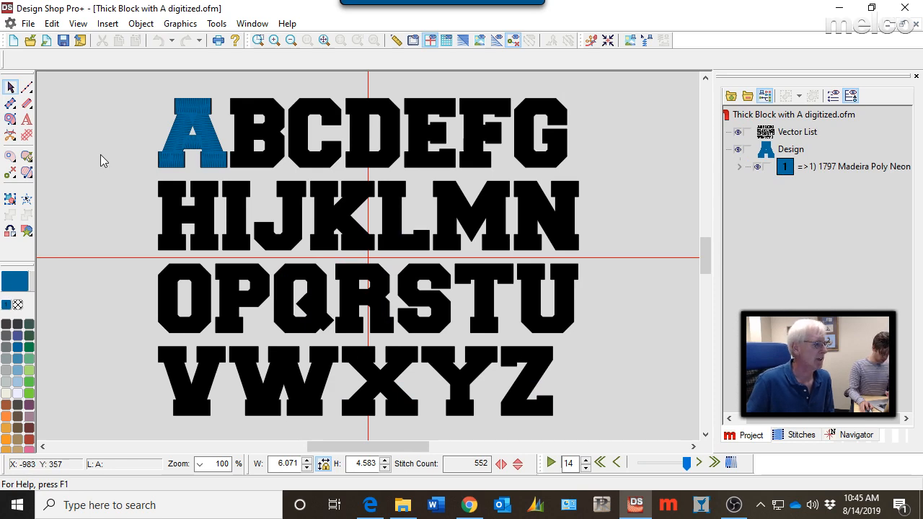
- Examine the finished stitching of the letter A in Thick Block with A digitized.ofm, including the crossbar, leg and foot overlaps
{"action": "scroll", "coordinate": [114, 103], "scroll_direction": "up", "scroll_amount": 2}
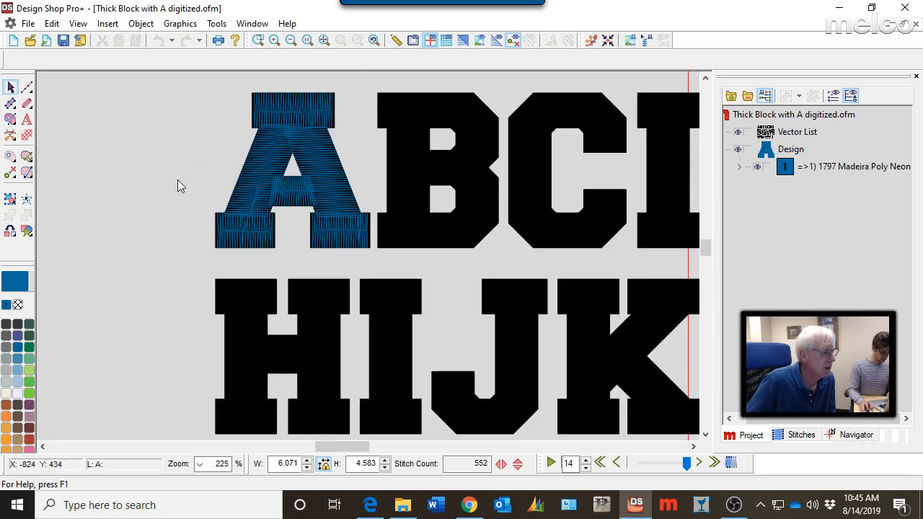
{"action": "scroll", "coordinate": [167, 196], "scroll_direction": "down", "scroll_amount": 2}
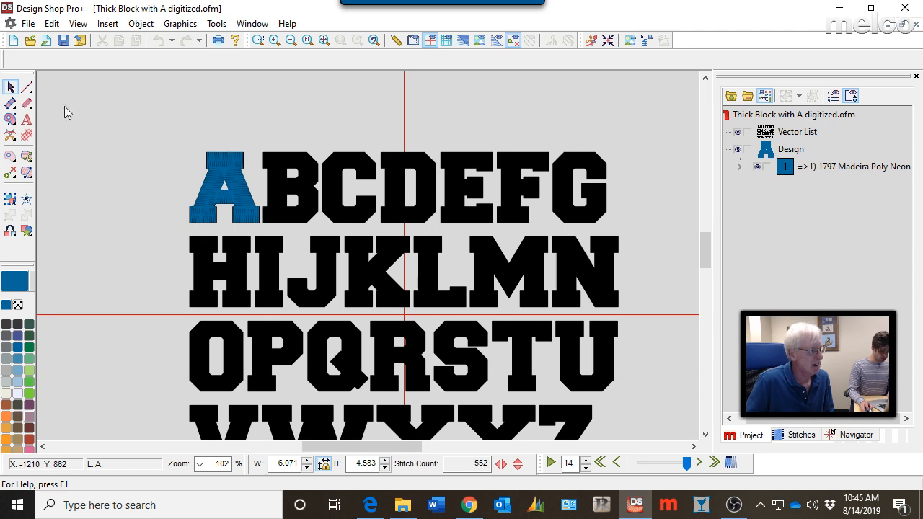
{"action": "scroll", "coordinate": [441, 323], "scroll_direction": "down", "scroll_amount": 1}
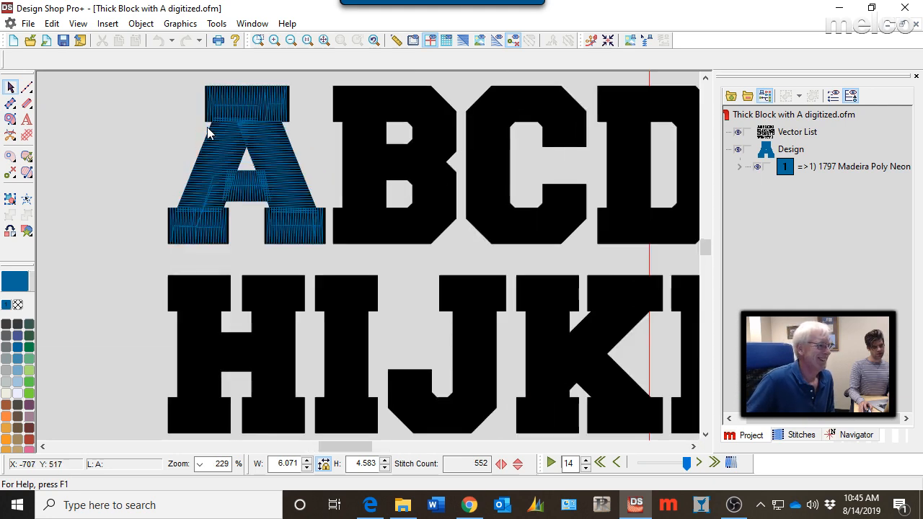
{"action": "scroll", "coordinate": [209, 132], "scroll_direction": "up", "scroll_amount": 2}
{"action": "scroll", "coordinate": [207, 138], "scroll_direction": "up", "scroll_amount": 1}
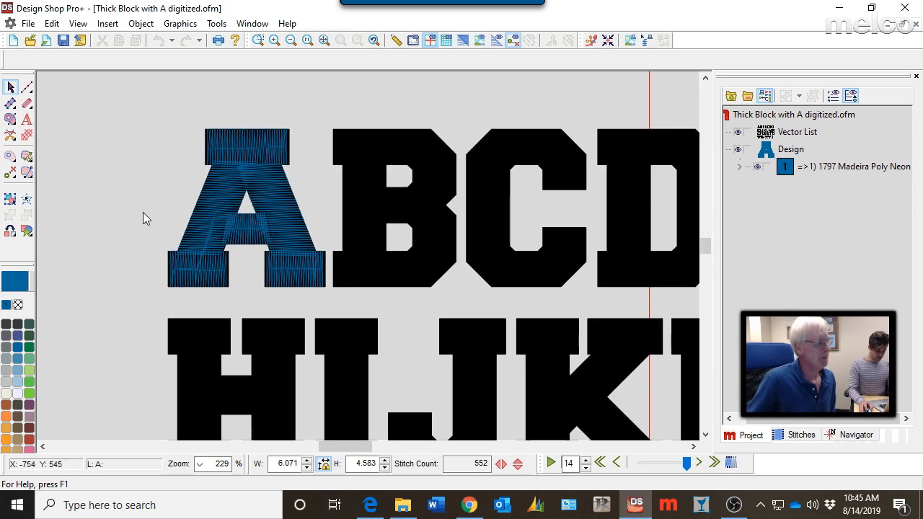
{"action": "scroll", "coordinate": [143, 239], "scroll_direction": "up", "scroll_amount": 2}
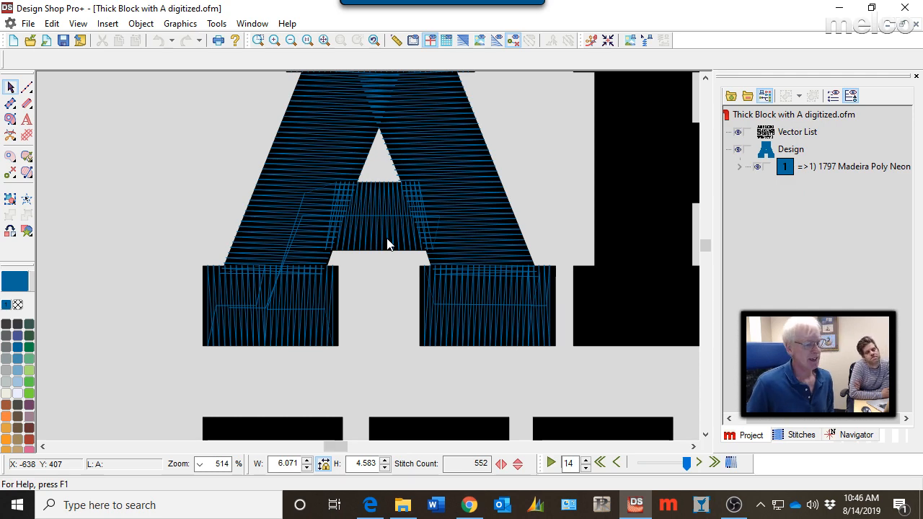
{"action": "scroll", "coordinate": [388, 244], "scroll_direction": "down", "scroll_amount": 2}
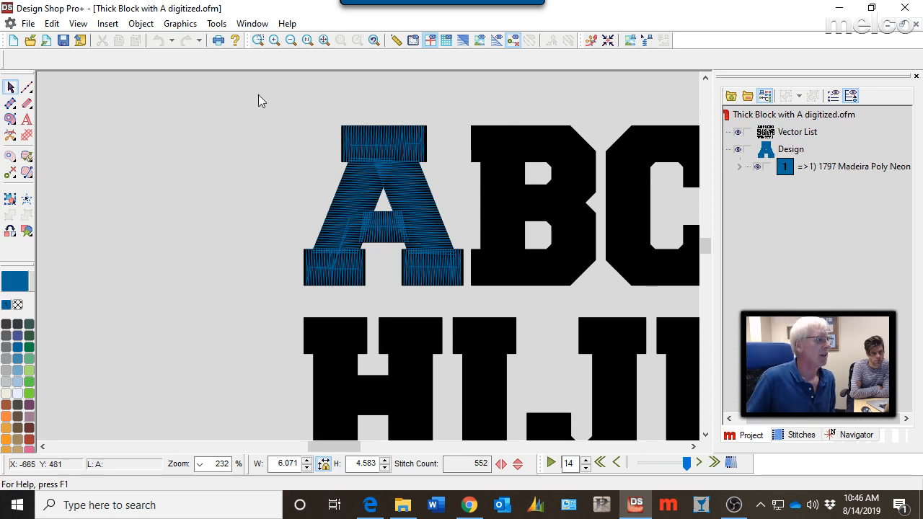
- Check the Save As folder, file name and Melco Universal OFM type for the digitized A project, and leave without saving
{"action": "left_click", "coordinate": [28, 23]}
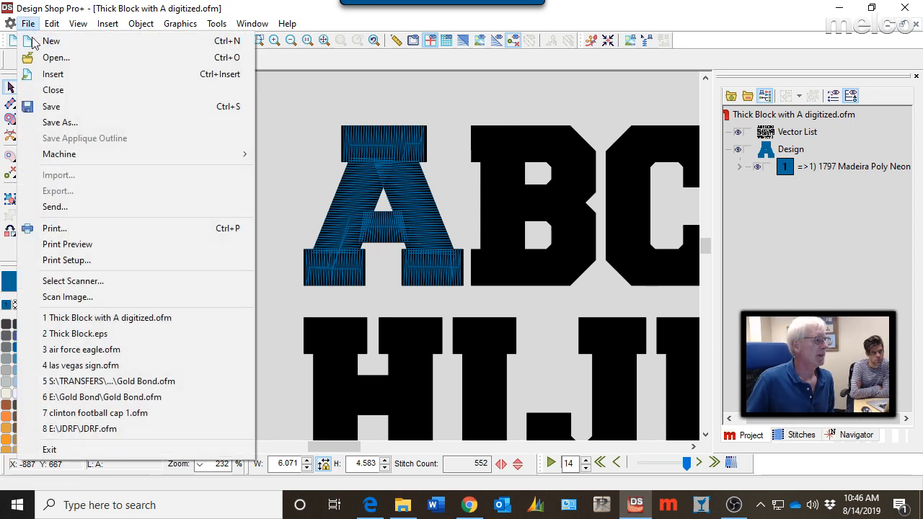
{"action": "left_click", "coordinate": [61, 123]}
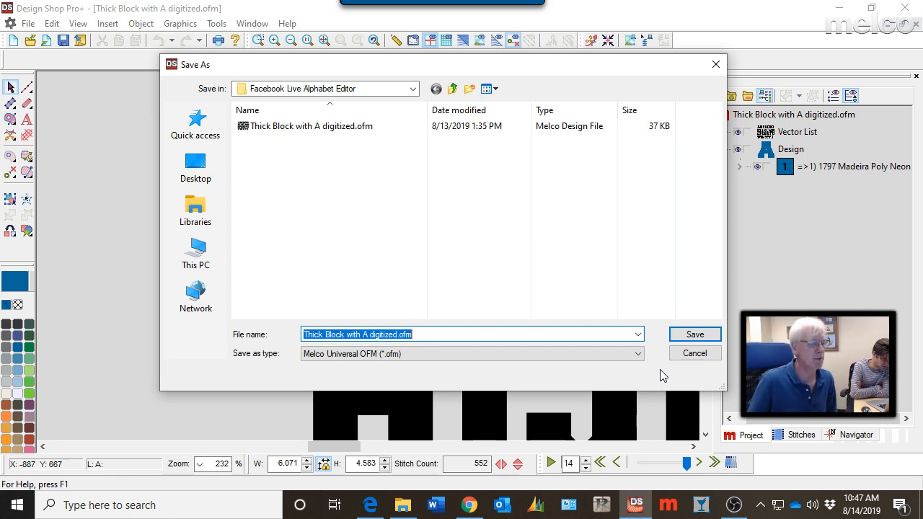
{"action": "left_click", "coordinate": [695, 355]}
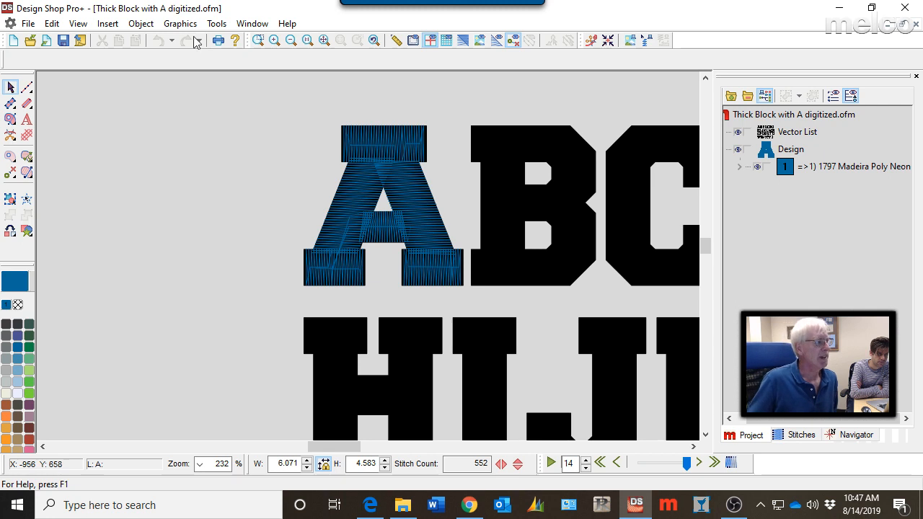
- Create a new alphabet named FBL Block in the Alphabet Editor and add a letter to it with the key A
{"action": "left_click", "coordinate": [216, 23]}
{"action": "left_click", "coordinate": [235, 105]}
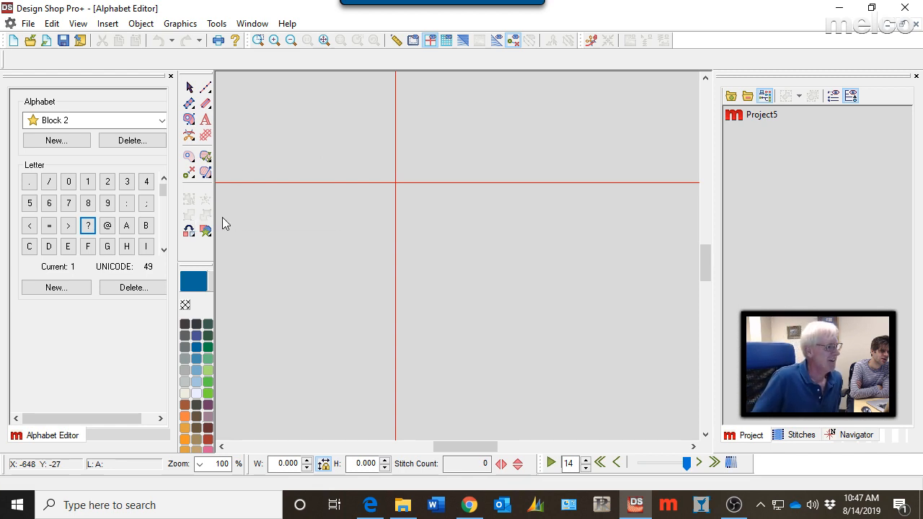
{"action": "left_click", "coordinate": [52, 144]}
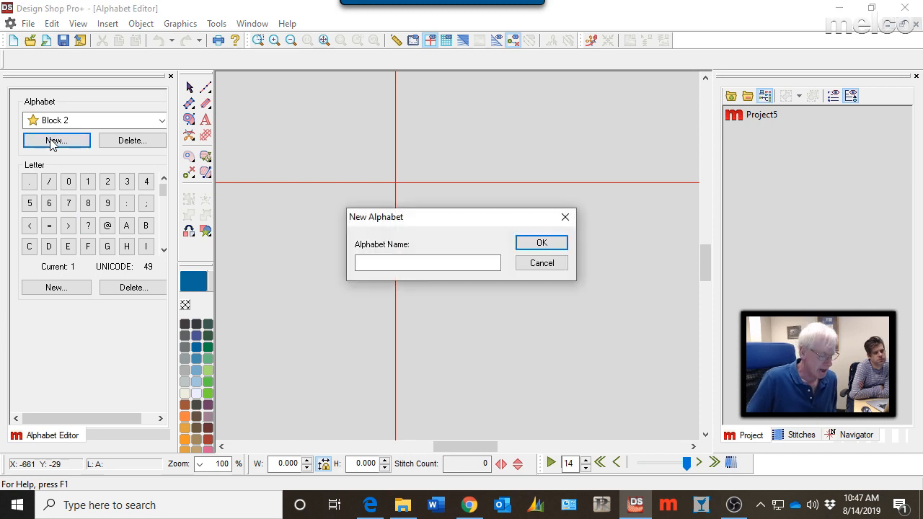
{"action": "left_click", "coordinate": [368, 264]}
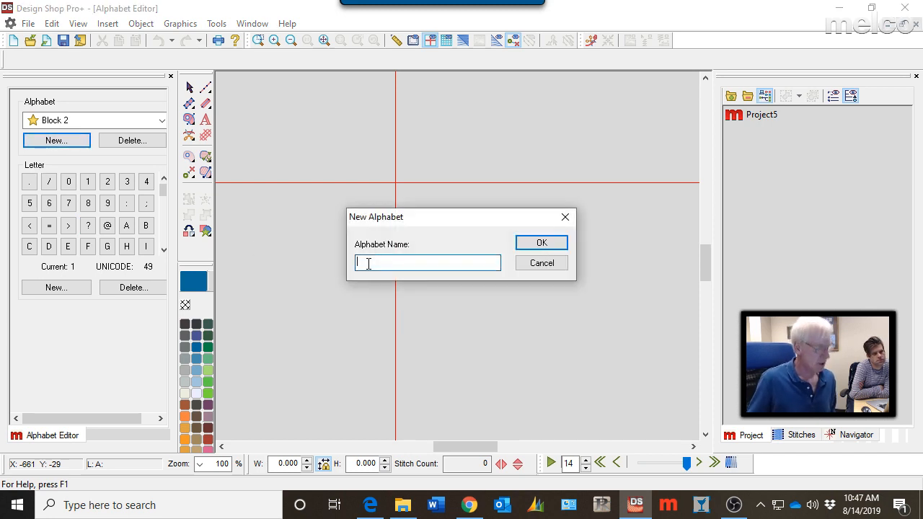
{"action": "type", "text": "F"}
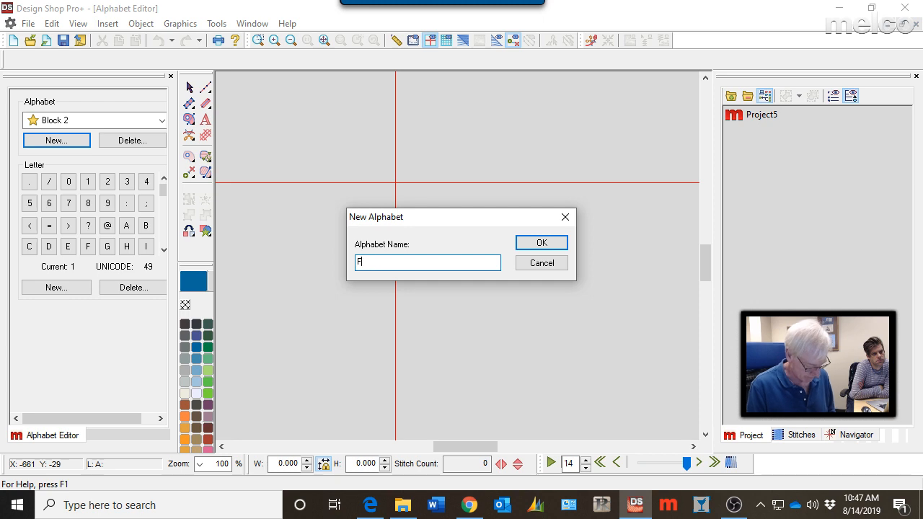
{"action": "type", "text": "BL B"}
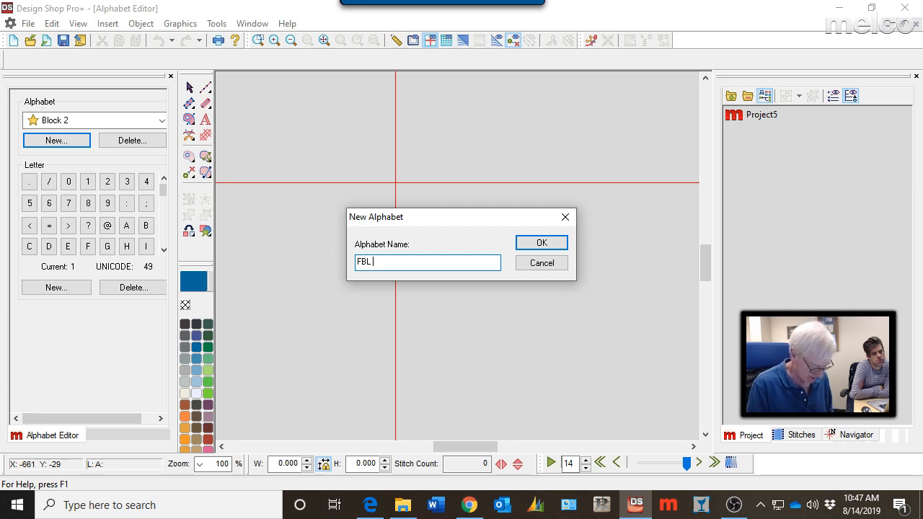
{"action": "type", "text": "lock"}
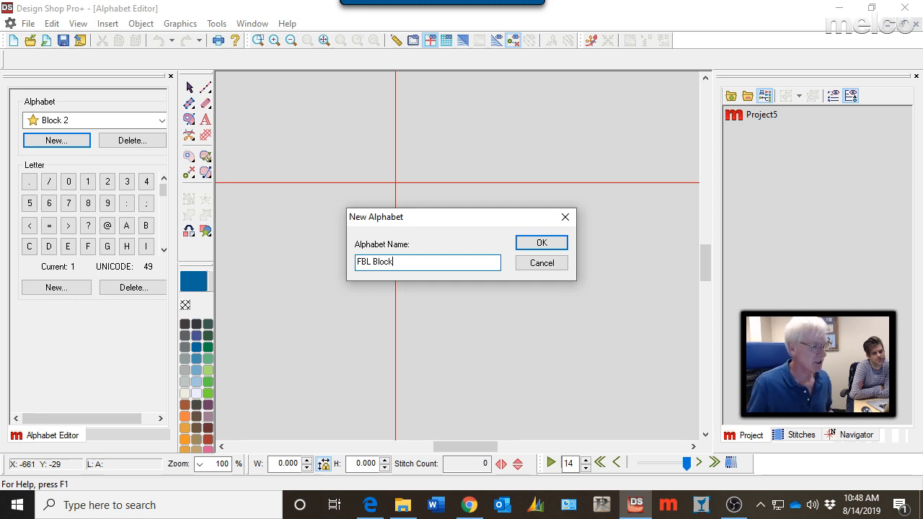
{"action": "left_click", "coordinate": [548, 245]}
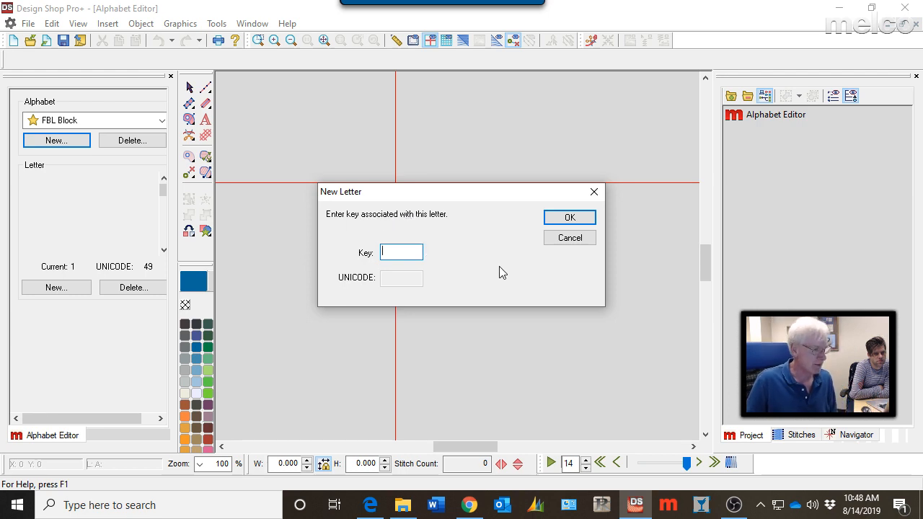
{"action": "type", "text": "A"}
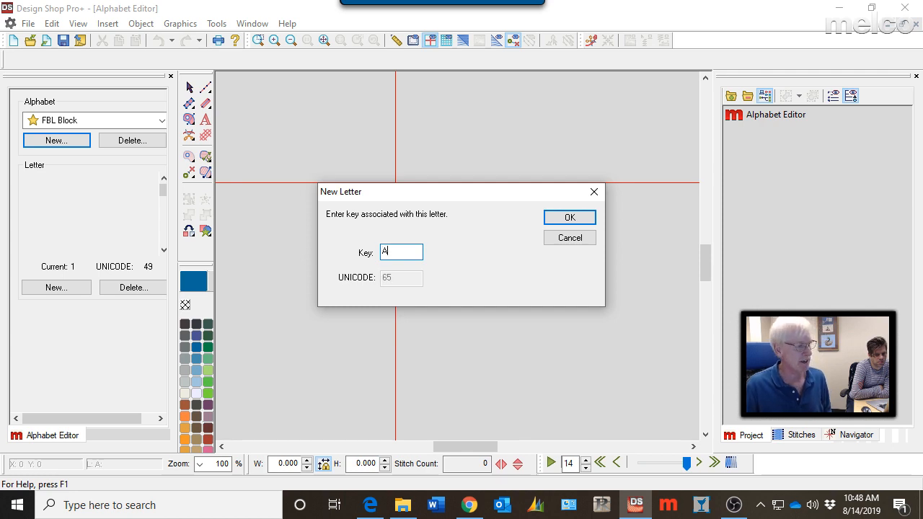
{"action": "left_click", "coordinate": [562, 220]}
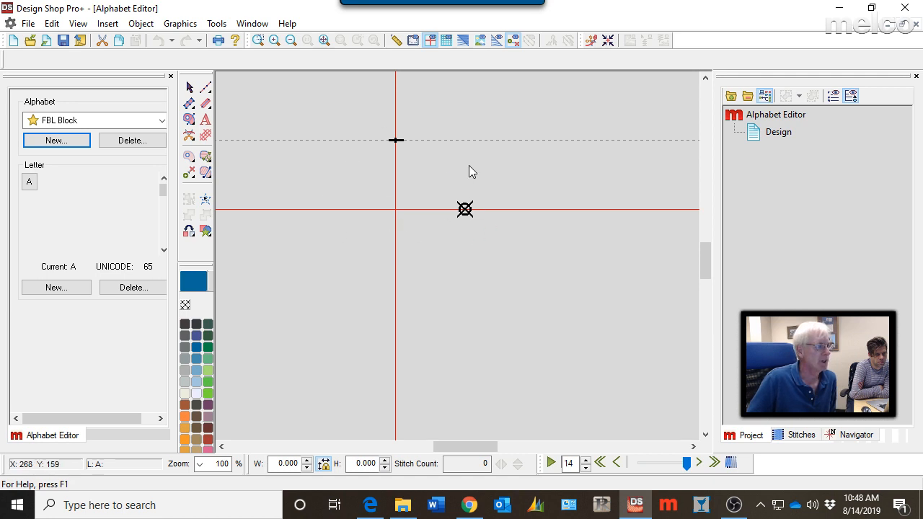
- In Thick Block with A digitized.ofm, lock the Vector List and copy all the stitching elements of the letter A
{"action": "left_click", "coordinate": [253, 25]}
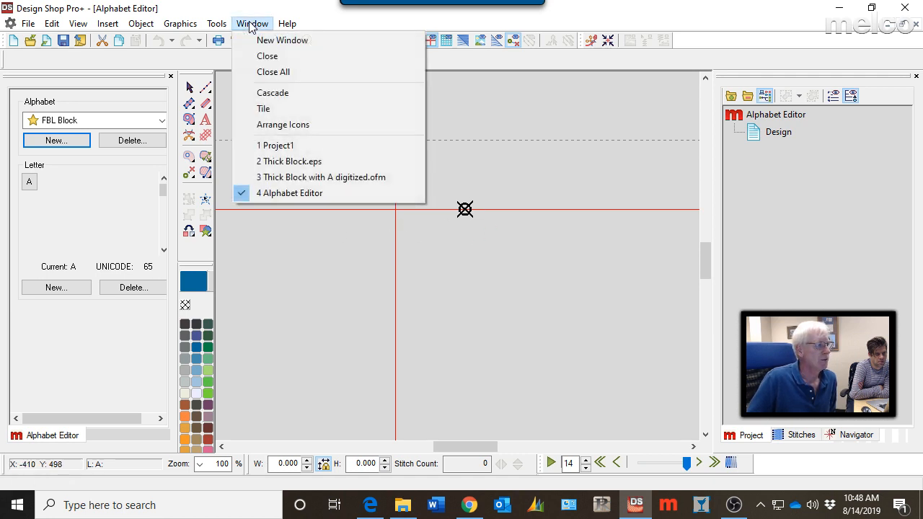
{"action": "left_click", "coordinate": [295, 177]}
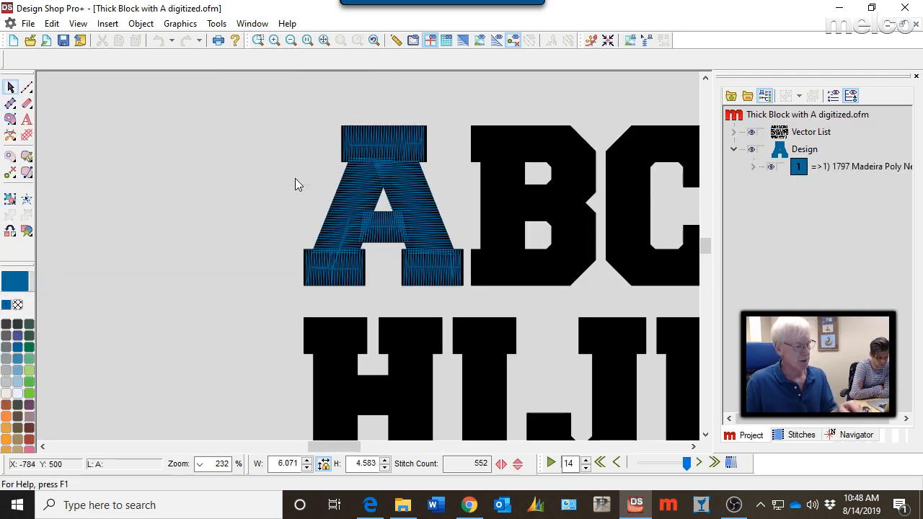
{"action": "left_click", "coordinate": [761, 133]}
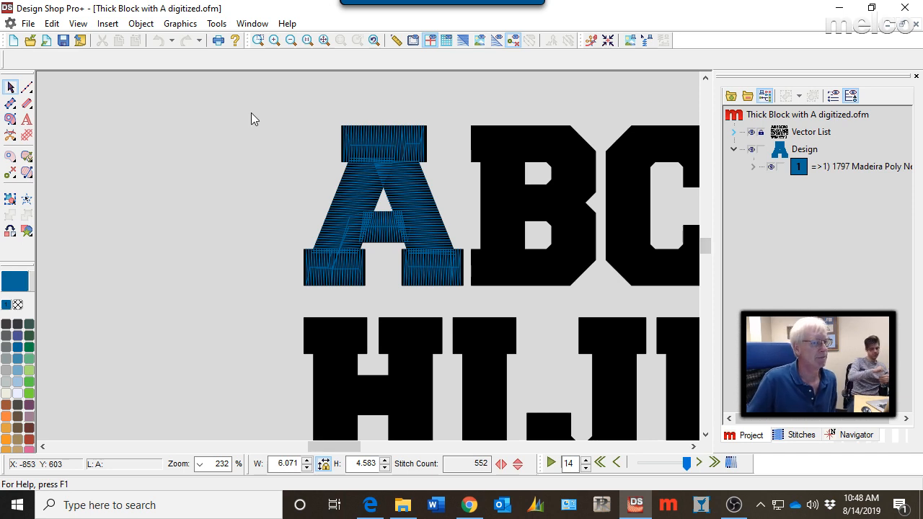
{"action": "left_click_drag", "start_coordinate": [238, 106], "coordinate": [538, 315]}
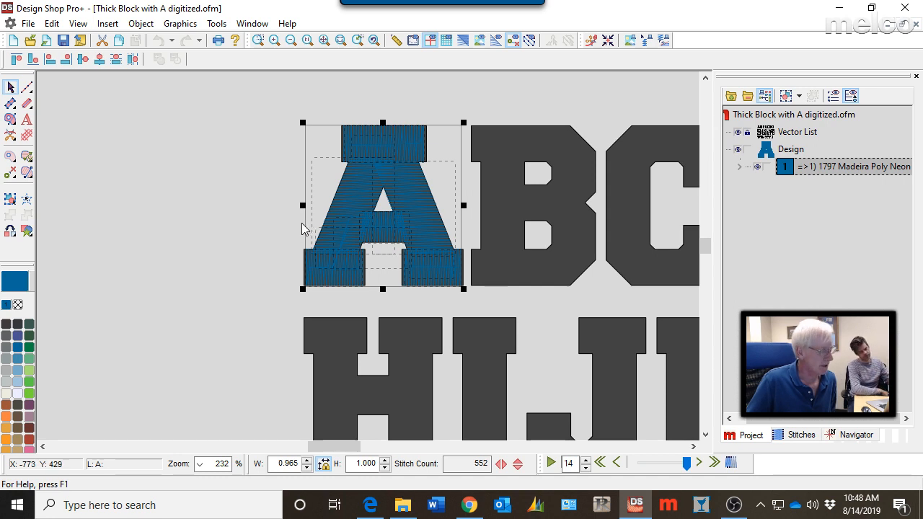
{"action": "left_click", "coordinate": [118, 43]}
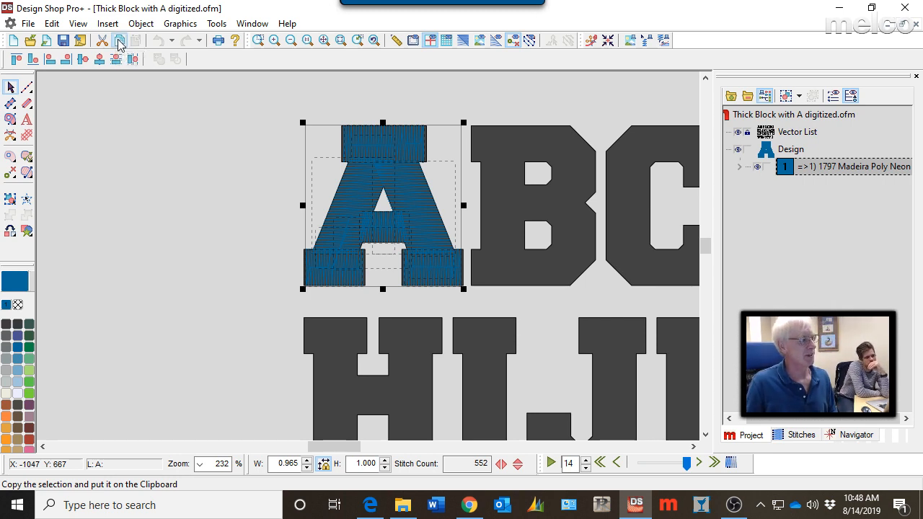
- Paste the copied A into the Alphabet Editor's letter A and center it on the origin
{"action": "left_click", "coordinate": [252, 23]}
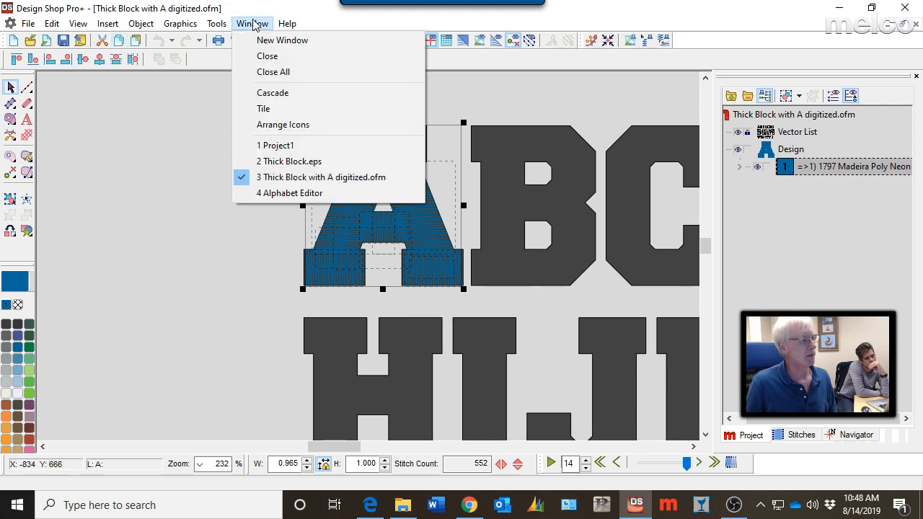
{"action": "left_click", "coordinate": [292, 193]}
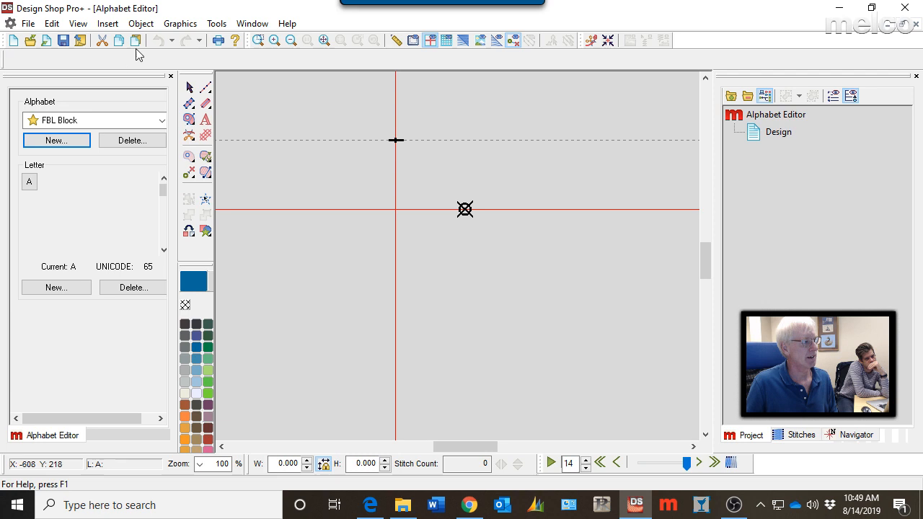
{"action": "left_click", "coordinate": [135, 43]}
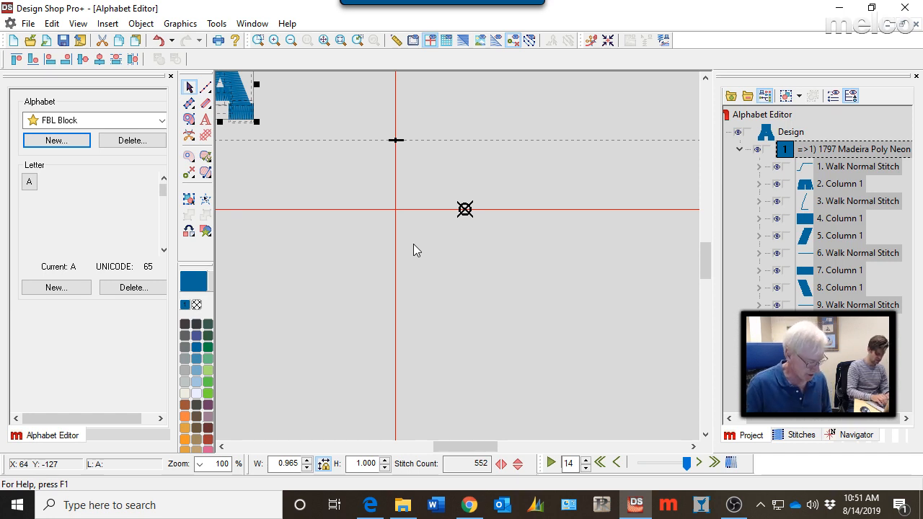
{"action": "left_click", "coordinate": [609, 41]}
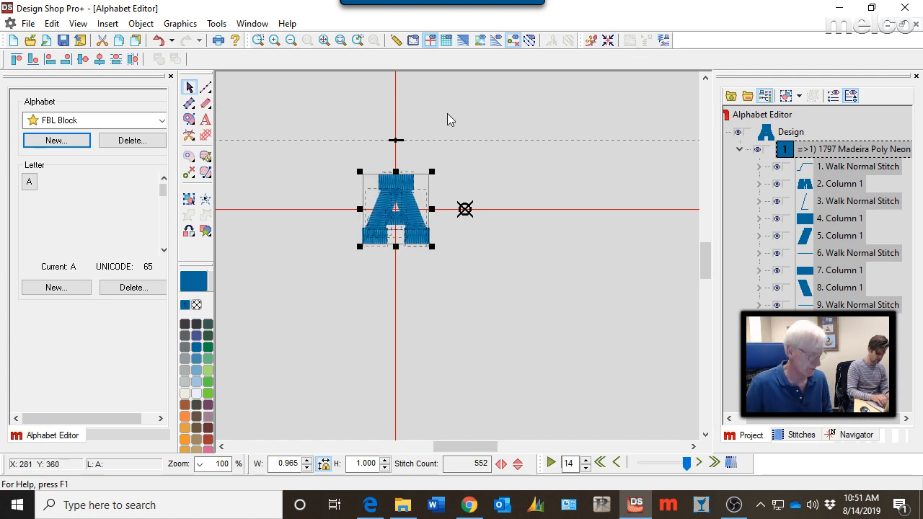
- Move the A so its feet rest on the baseline and its left foot starts at the vertical axis
{"action": "scroll", "coordinate": [340, 190], "scroll_direction": "up", "scroll_amount": 4}
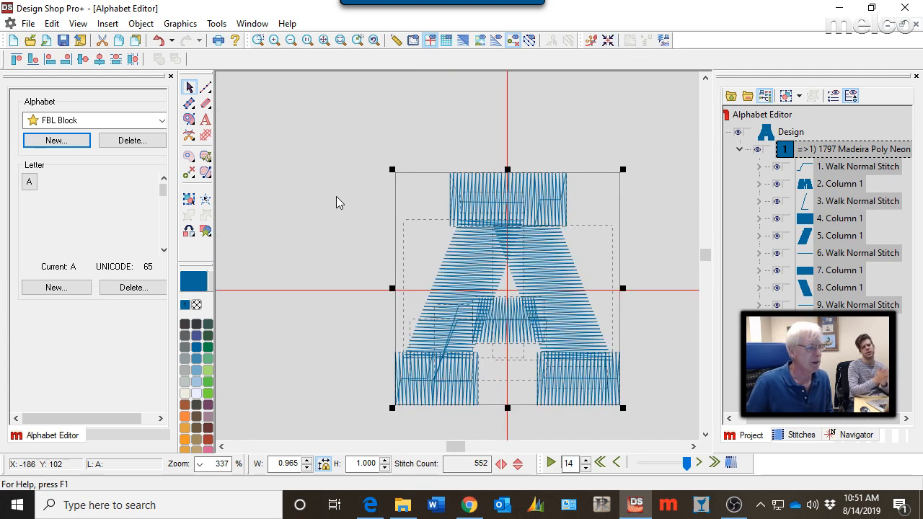
{"action": "scroll", "coordinate": [336, 196], "scroll_direction": "down", "scroll_amount": 1}
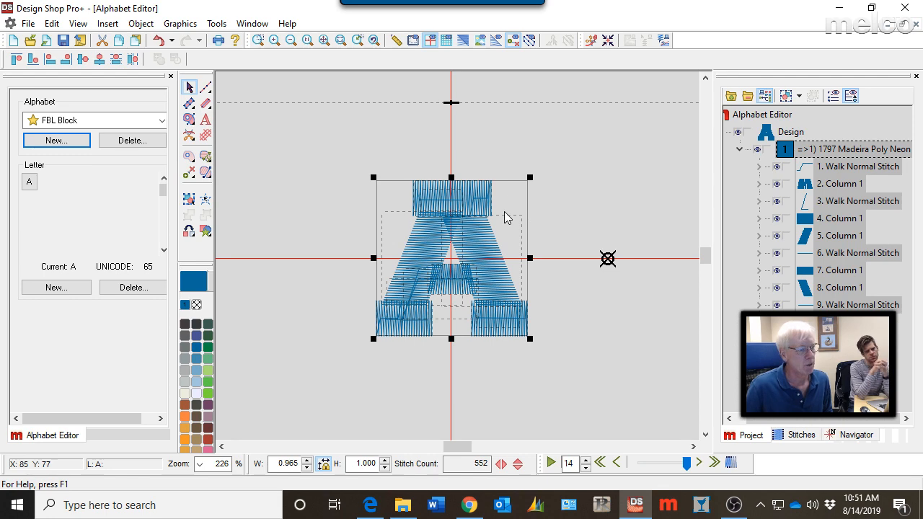
{"action": "left_click_drag", "start_coordinate": [505, 207], "coordinate": [580, 126]}
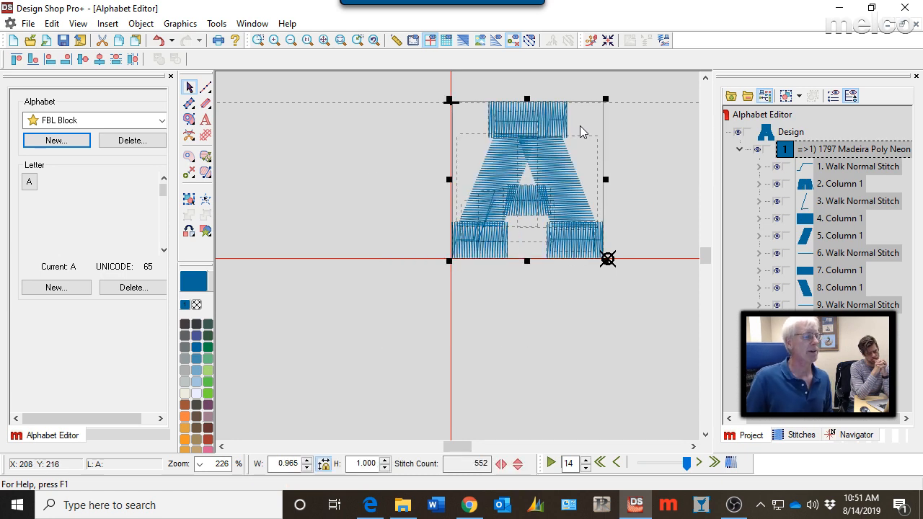
- Examine the A's fit against the vertical axis, baseline, height line and the width marker beside its right foot
{"action": "scroll", "coordinate": [436, 106], "scroll_direction": "up", "scroll_amount": 1}
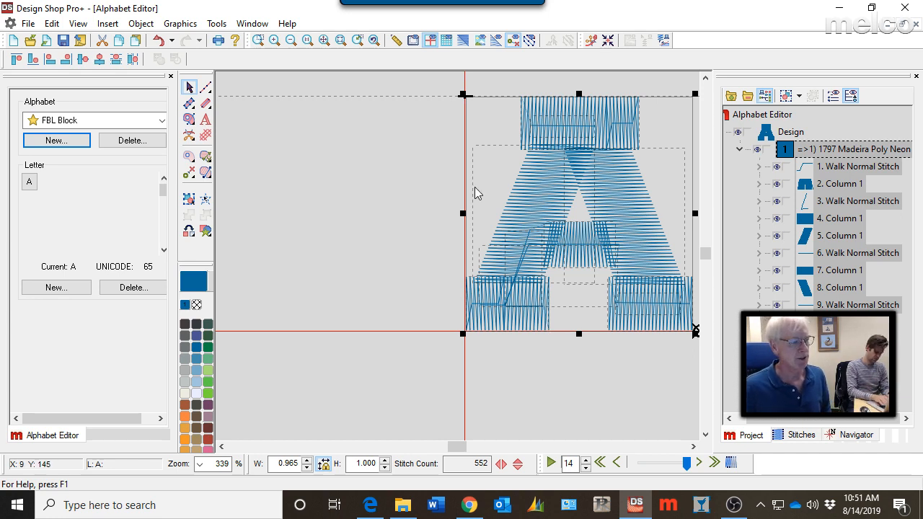
{"action": "scroll", "coordinate": [450, 339], "scroll_direction": "down", "scroll_amount": 3}
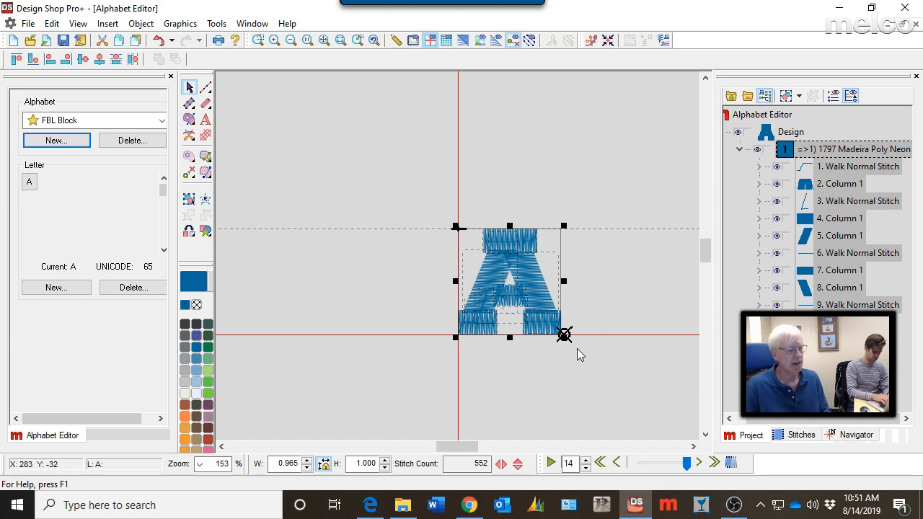
{"action": "scroll", "coordinate": [581, 343], "scroll_direction": "up", "scroll_amount": 5}
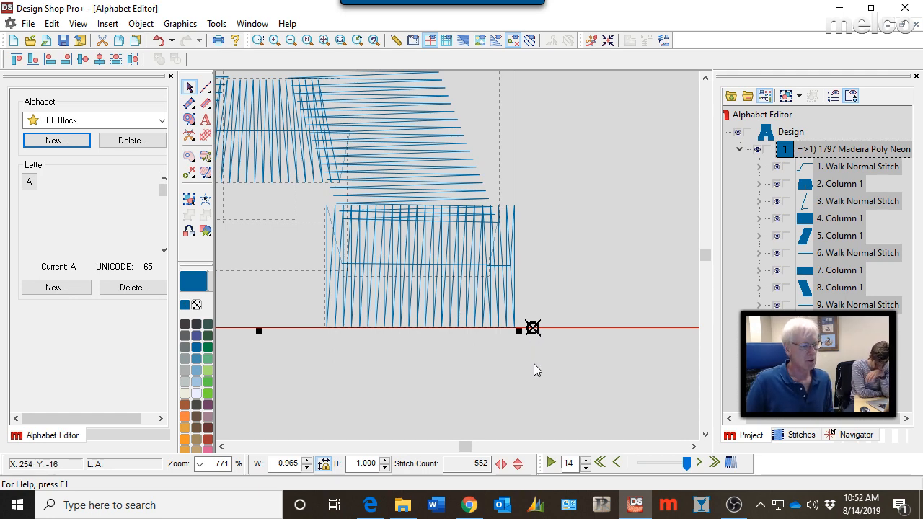
{"action": "scroll", "coordinate": [530, 368], "scroll_direction": "down", "scroll_amount": 3}
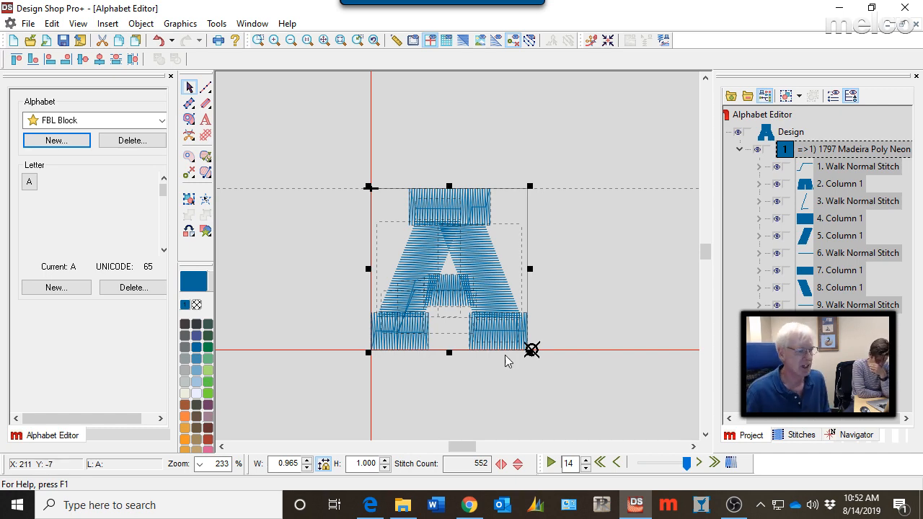
{"action": "scroll", "coordinate": [525, 348], "scroll_direction": "up", "scroll_amount": 5}
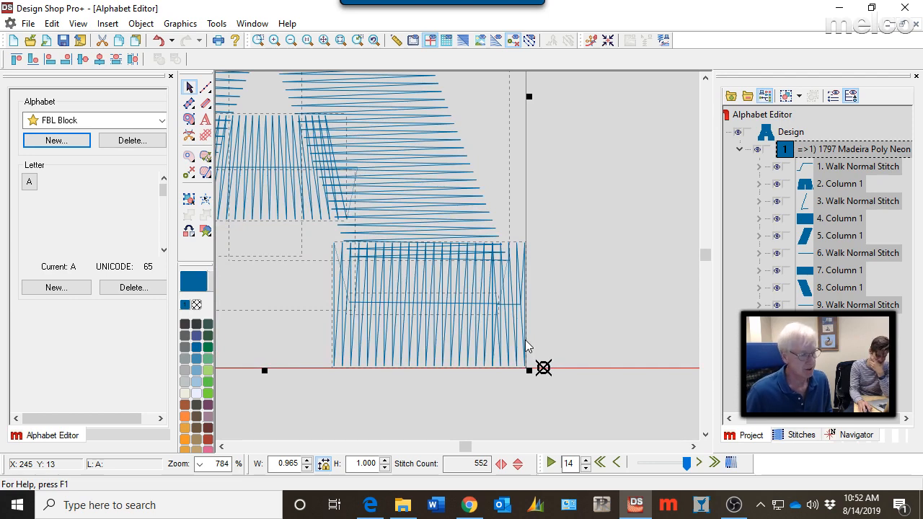
{"action": "scroll", "coordinate": [526, 346], "scroll_direction": "down", "scroll_amount": 5}
{"action": "scroll", "coordinate": [526, 344], "scroll_direction": "up", "scroll_amount": 2}
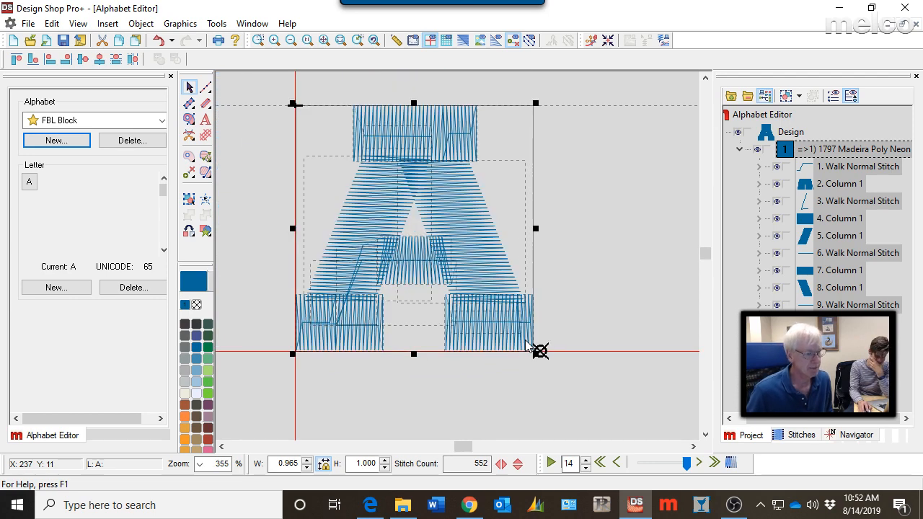
{"action": "scroll", "coordinate": [533, 350], "scroll_direction": "up", "scroll_amount": 2}
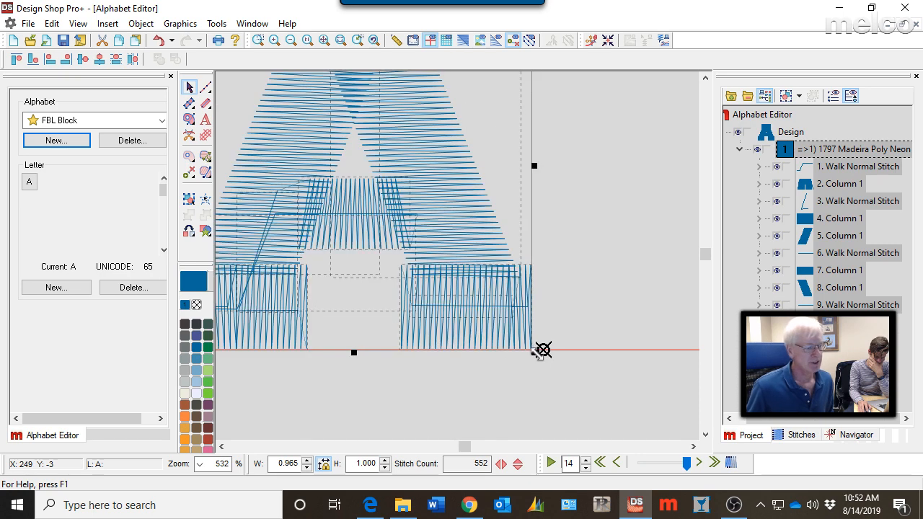
- Move the letter's width marker farther right along the baseline to about X 265 pt, widening the space after the A
{"action": "left_click", "coordinate": [562, 378]}
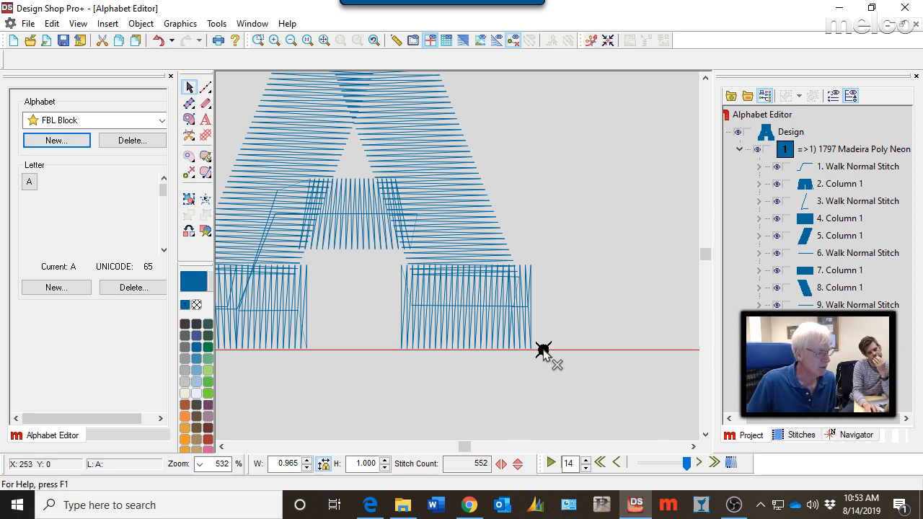
{"action": "left_click_drag", "start_coordinate": [542, 350], "coordinate": [560, 350]}
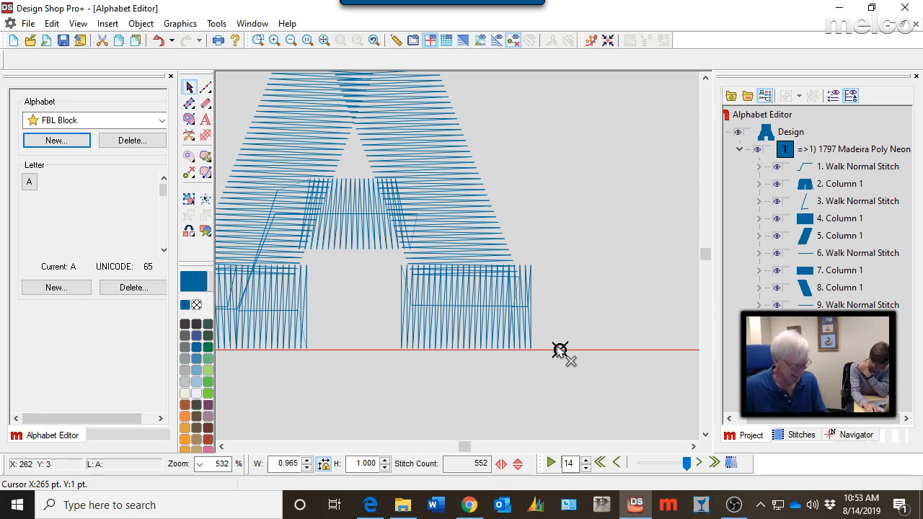
{"action": "scroll", "coordinate": [555, 350], "scroll_direction": "down", "scroll_amount": 3}
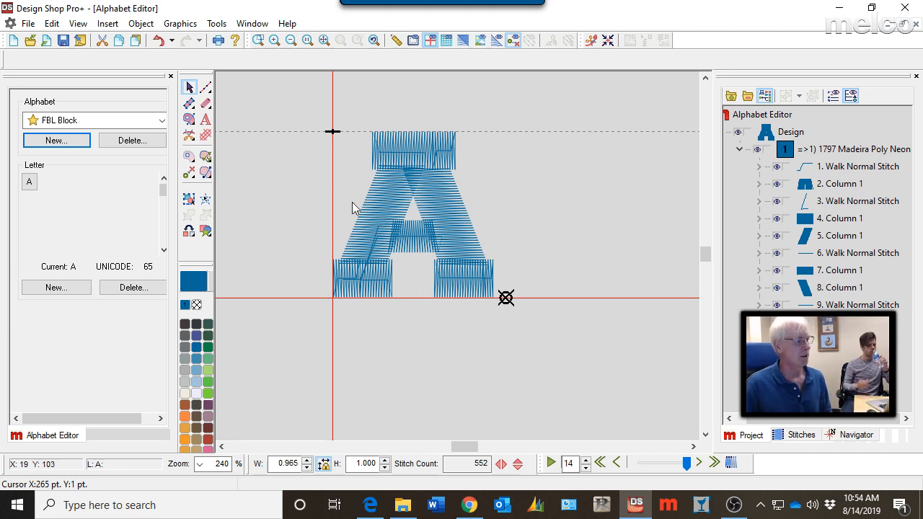
{"action": "left_click", "coordinate": [49, 144]}
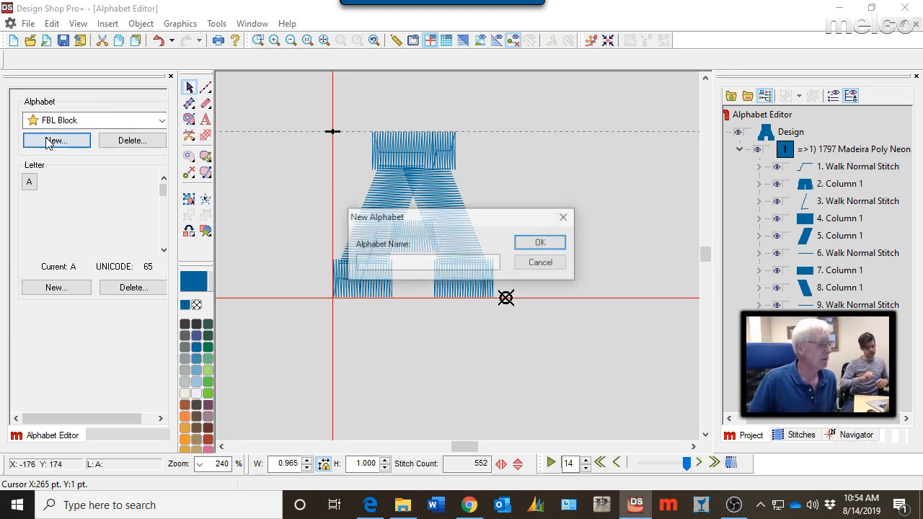
{"action": "left_click", "coordinate": [531, 266]}
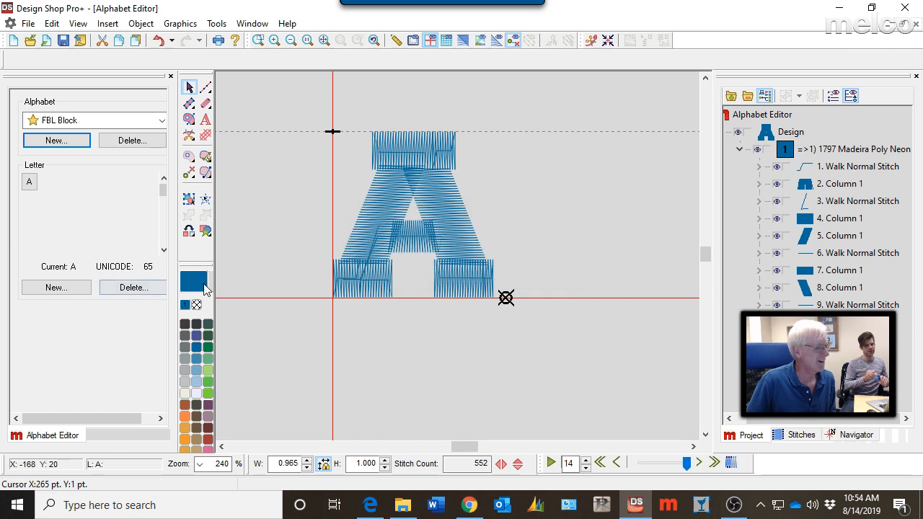
{"action": "left_click", "coordinate": [51, 288]}
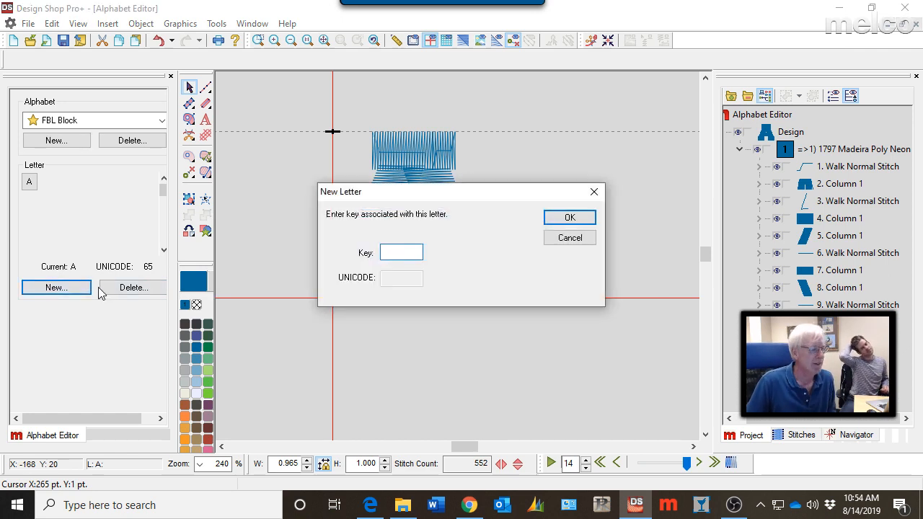
{"action": "type", "text": "B"}
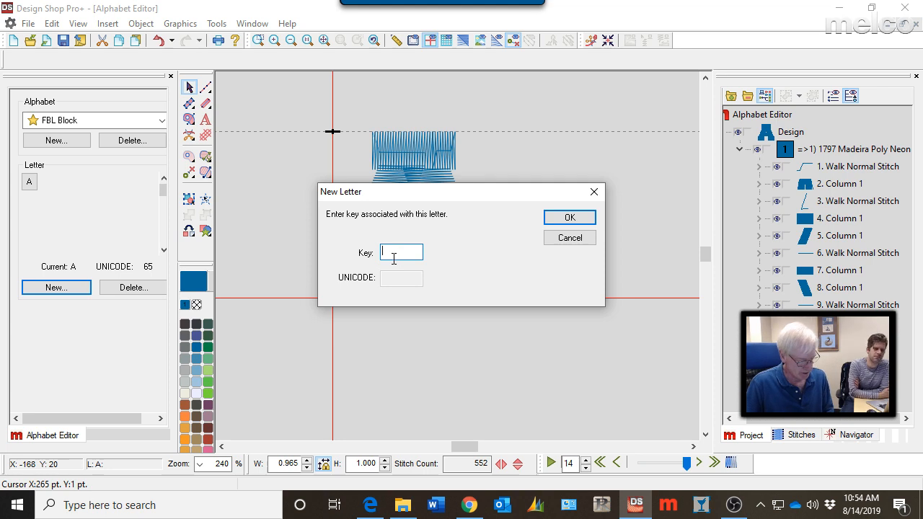
{"action": "left_click", "coordinate": [575, 241]}
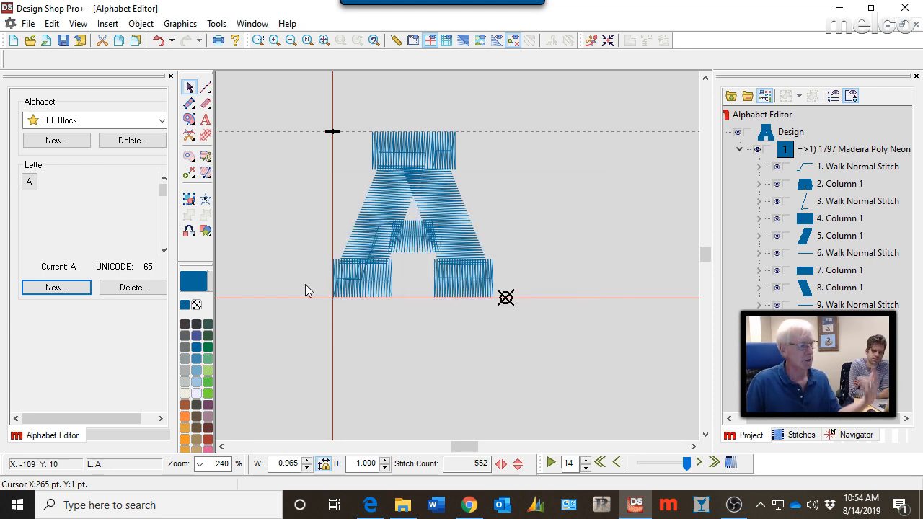
- Switch to Thick Block with A digitized.ofm and view the full A to Z artwork
{"action": "left_click", "coordinate": [250, 23]}
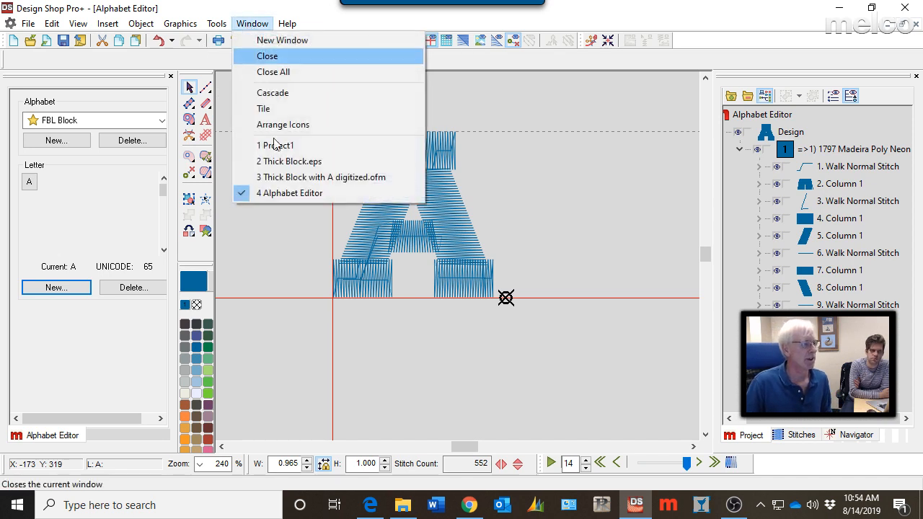
{"action": "left_click", "coordinate": [286, 178]}
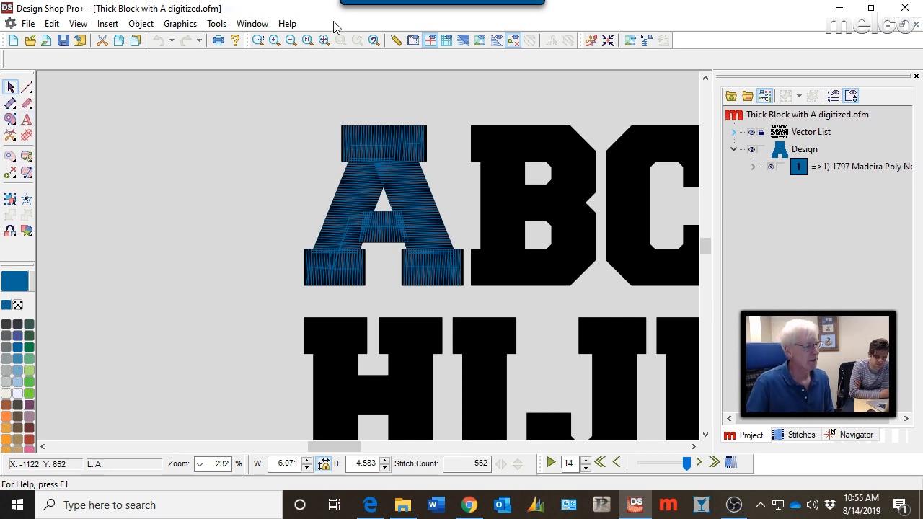
{"action": "scroll", "coordinate": [256, 279], "scroll_direction": "down", "scroll_amount": 5}
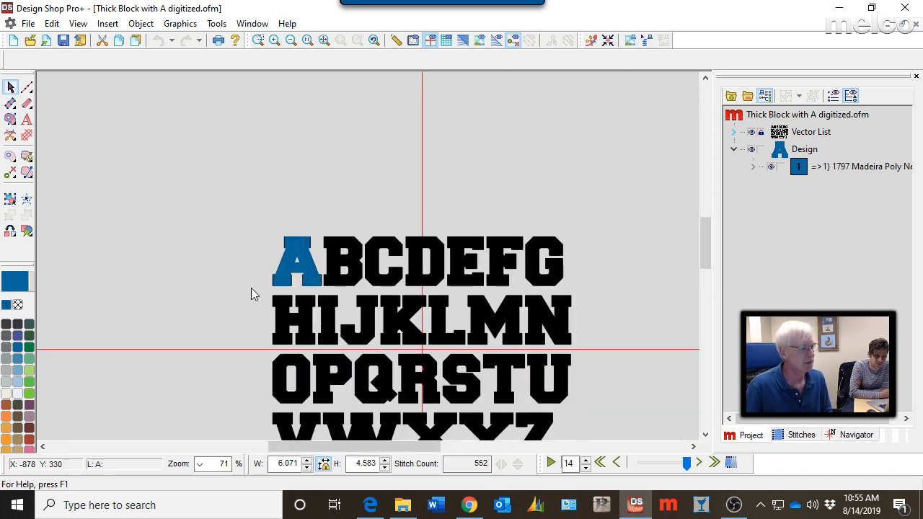
{"action": "scroll", "coordinate": [259, 303], "scroll_direction": "up", "scroll_amount": 1}
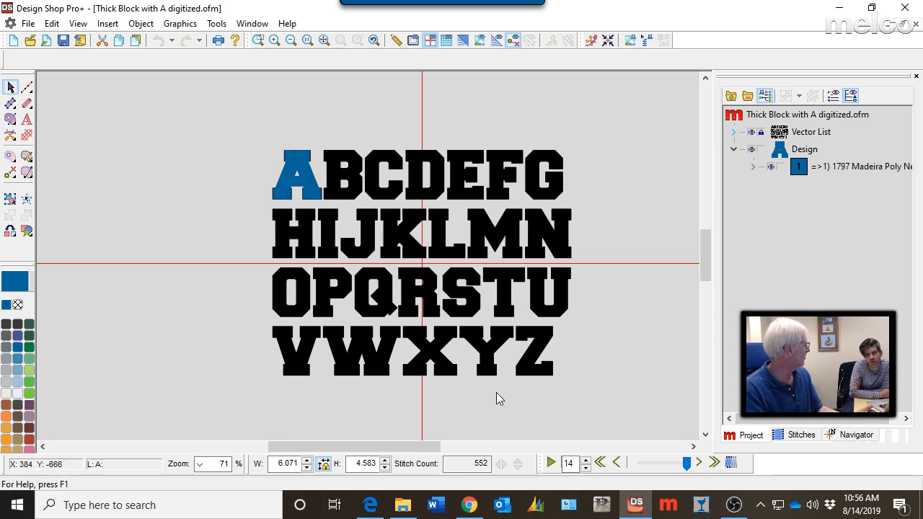
- Find and open the Windows Character Map, and move its window clear of the blue letter A
{"action": "left_click", "coordinate": [132, 508]}
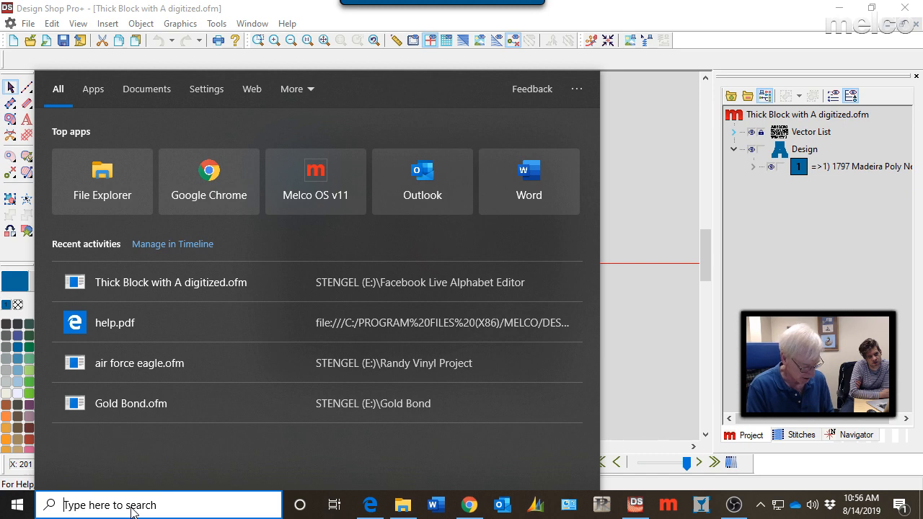
{"action": "type", "text": "char"}
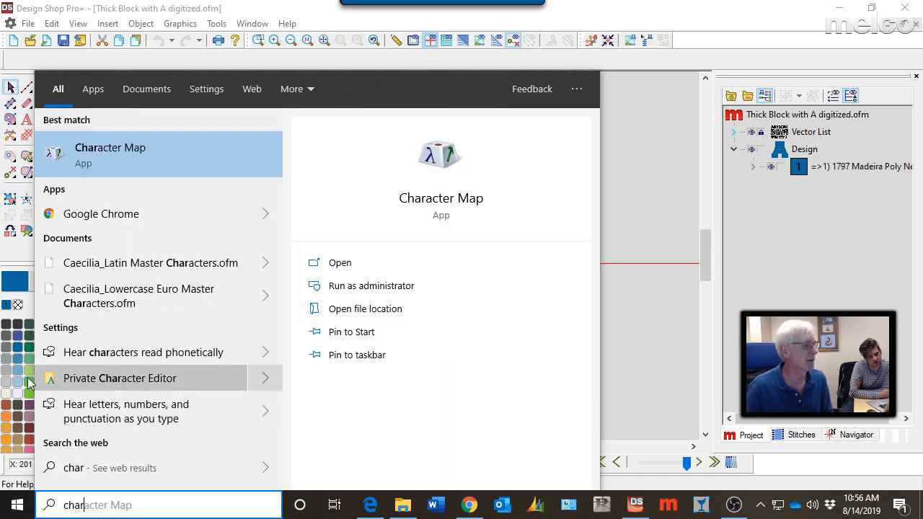
{"action": "left_click", "coordinate": [82, 157]}
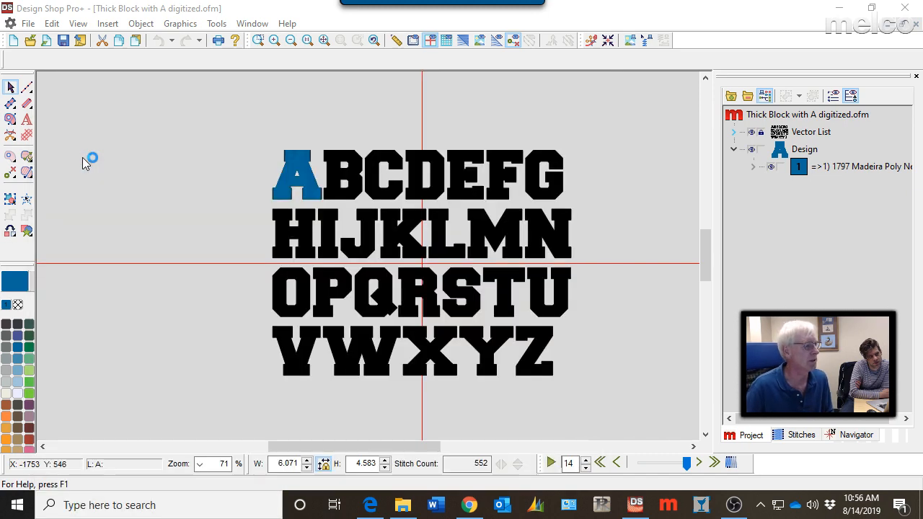
{"action": "left_click_drag", "start_coordinate": [211, 61], "coordinate": [556, 48]}
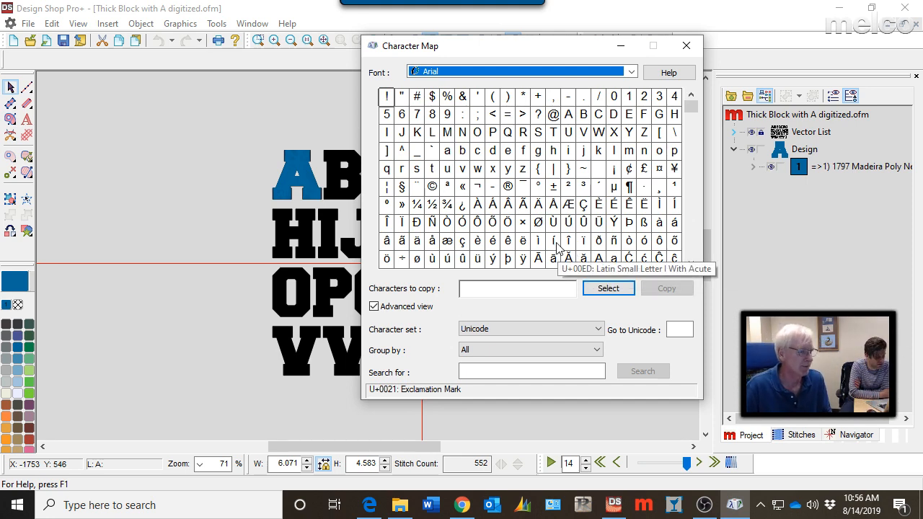
- Copy the Arial character Á (U+00C1, Latin Capital Letter A With Acute) from the Character Map to the clipboard
{"action": "left_click", "coordinate": [492, 206]}
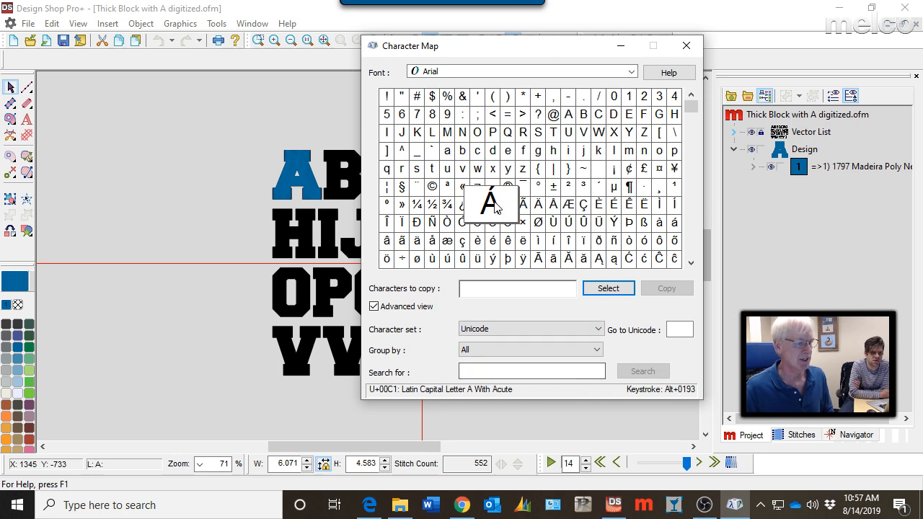
{"action": "left_click", "coordinate": [597, 282]}
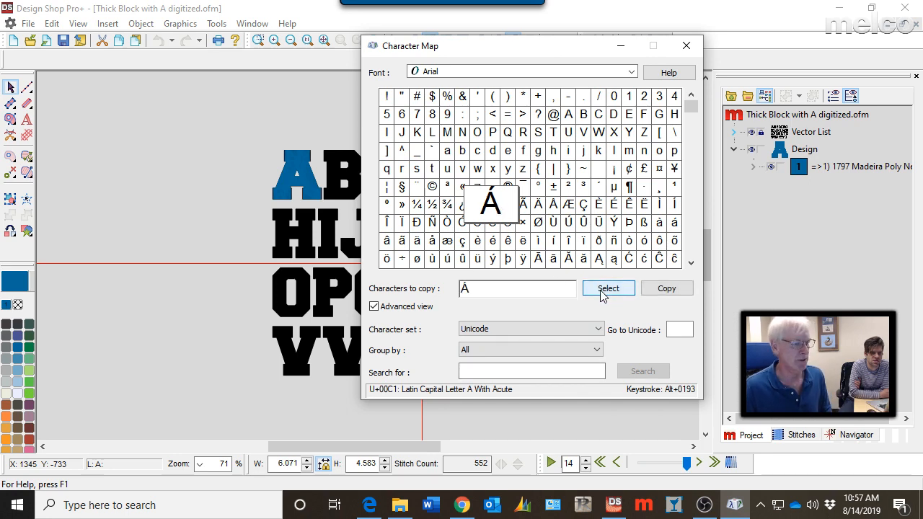
{"action": "left_click", "coordinate": [665, 289]}
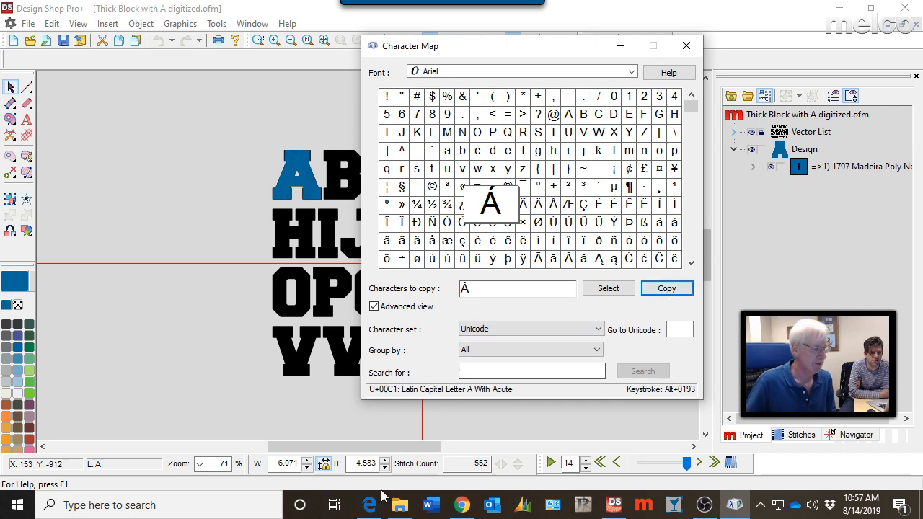
- Return to the Alphabet Editor and start a new FBL Block letter, pasting the copied Á as its key
{"action": "left_click", "coordinate": [305, 14]}
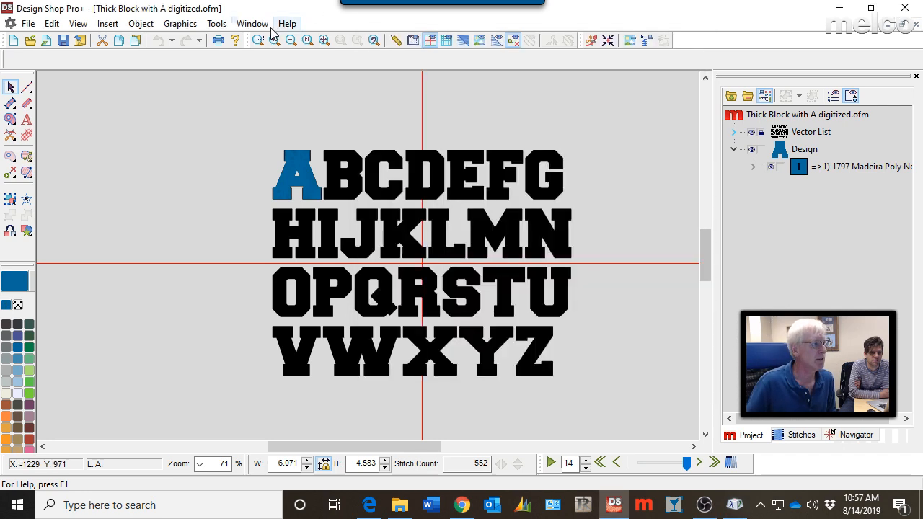
{"action": "left_click", "coordinate": [248, 24]}
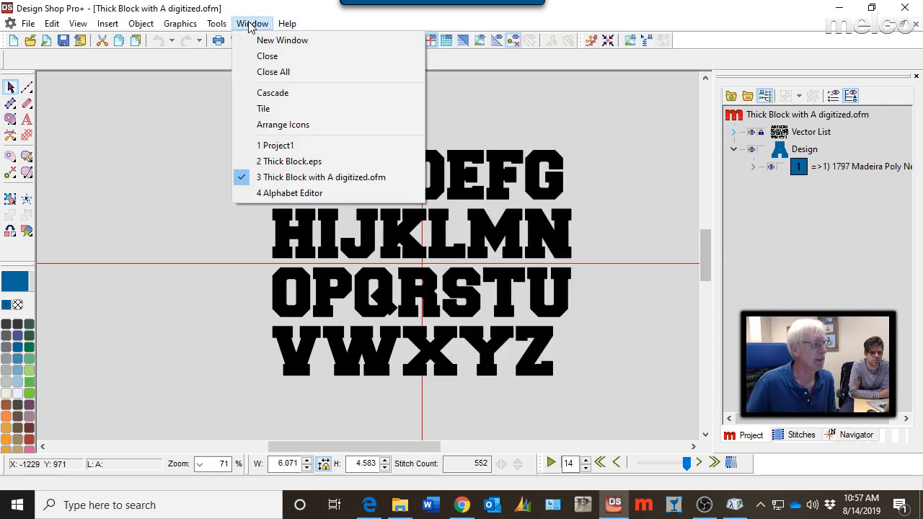
{"action": "left_click", "coordinate": [281, 192]}
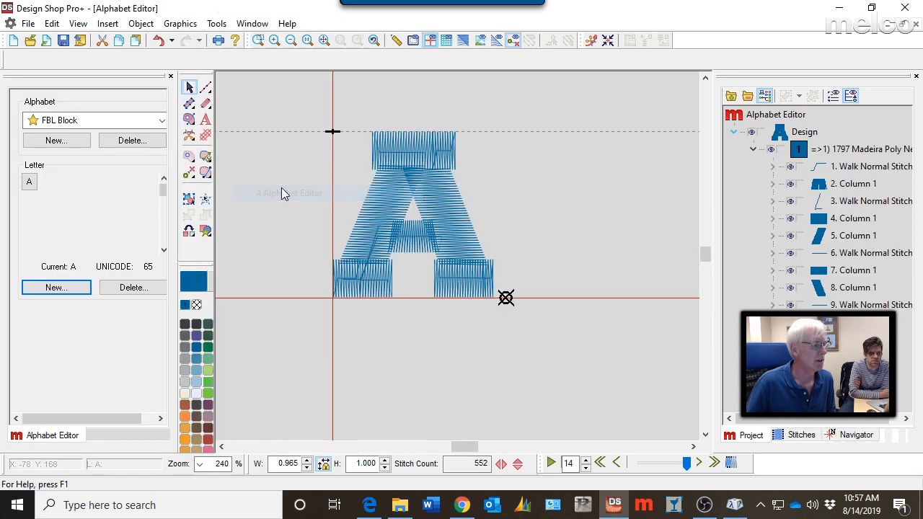
{"action": "left_click", "coordinate": [52, 290]}
{"action": "key", "text": "ctrl+v"}
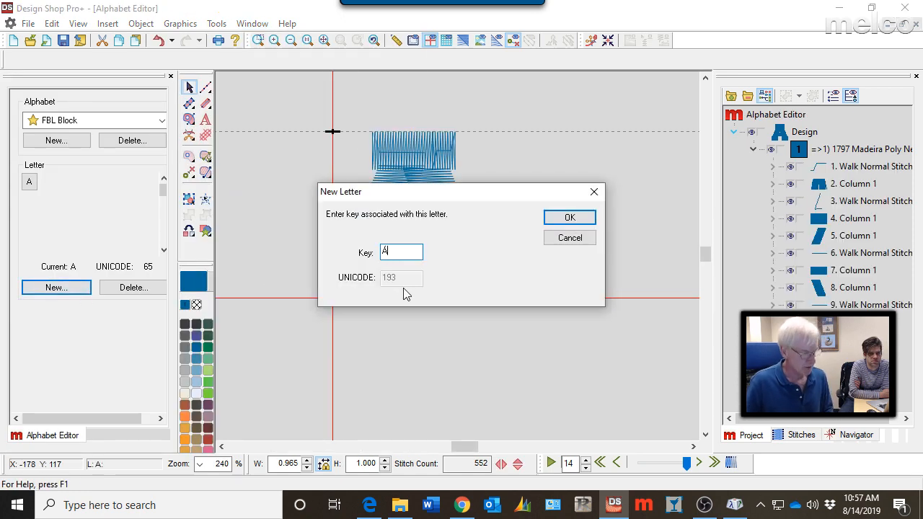
- Replace the new letter's key with a freshly entered Á and cancel creating the letter
{"action": "left_click_drag", "start_coordinate": [395, 251], "coordinate": [369, 254]}
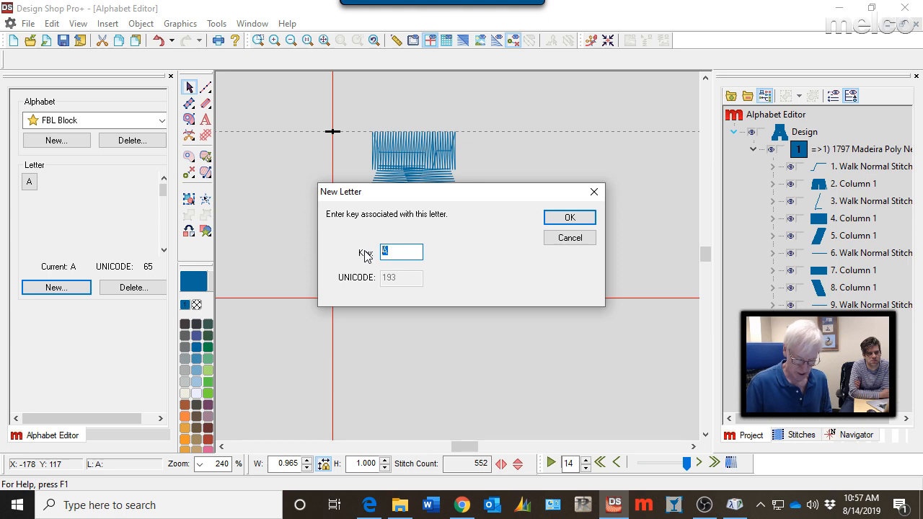
{"action": "type", "text": "A"}
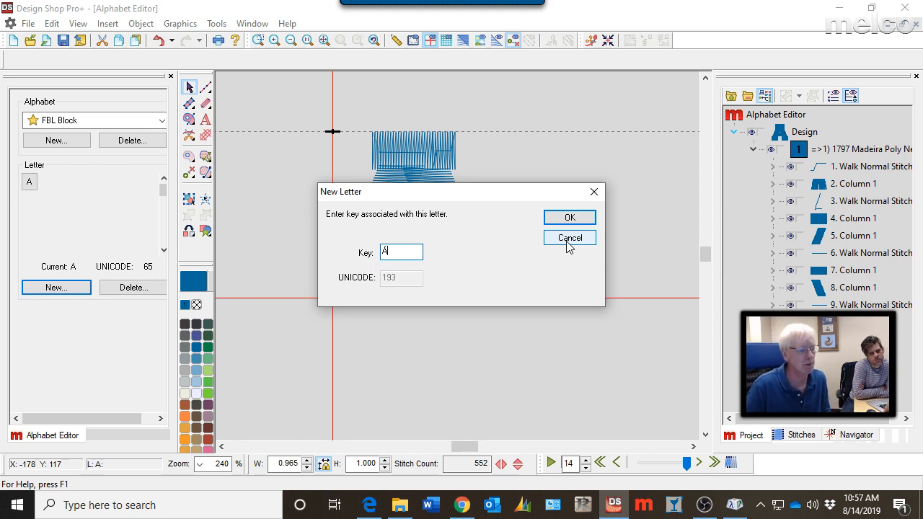
{"action": "left_click", "coordinate": [568, 238]}
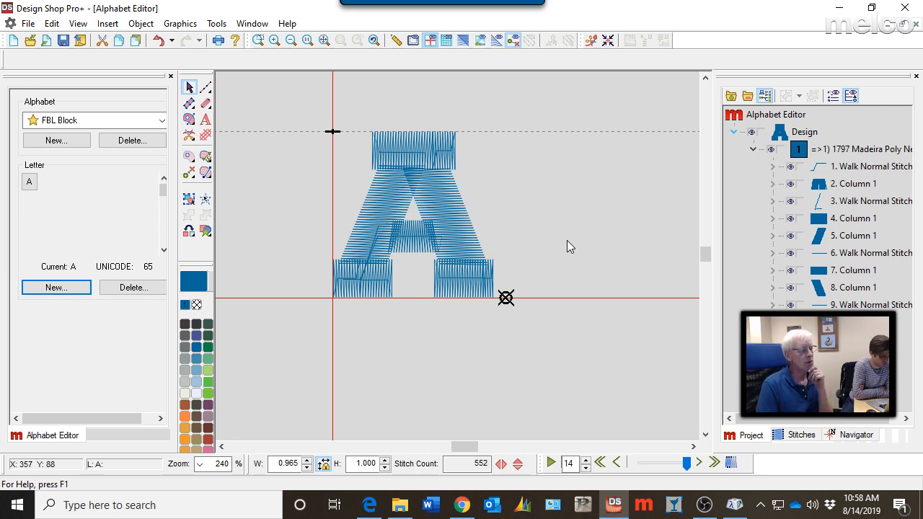
- Switch to the empty Project1 design and activate the Lettering tool
{"action": "left_click", "coordinate": [251, 24]}
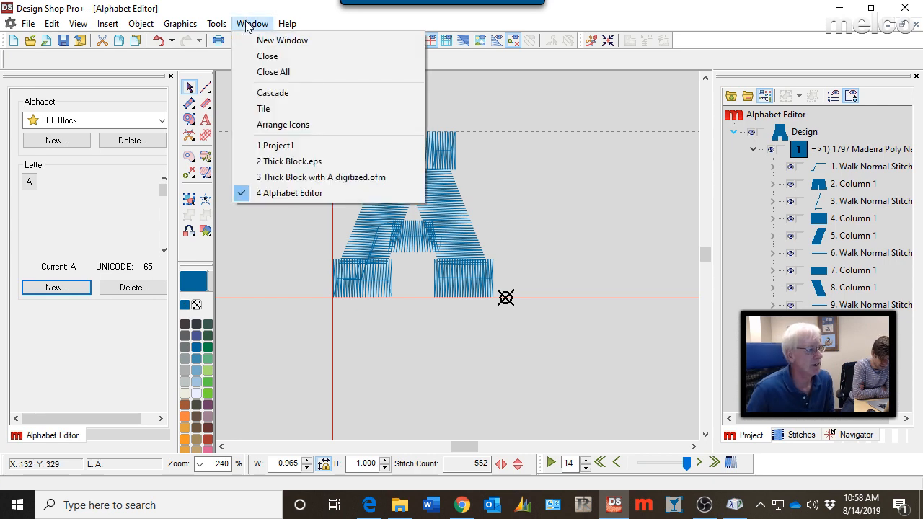
{"action": "left_click", "coordinate": [265, 145]}
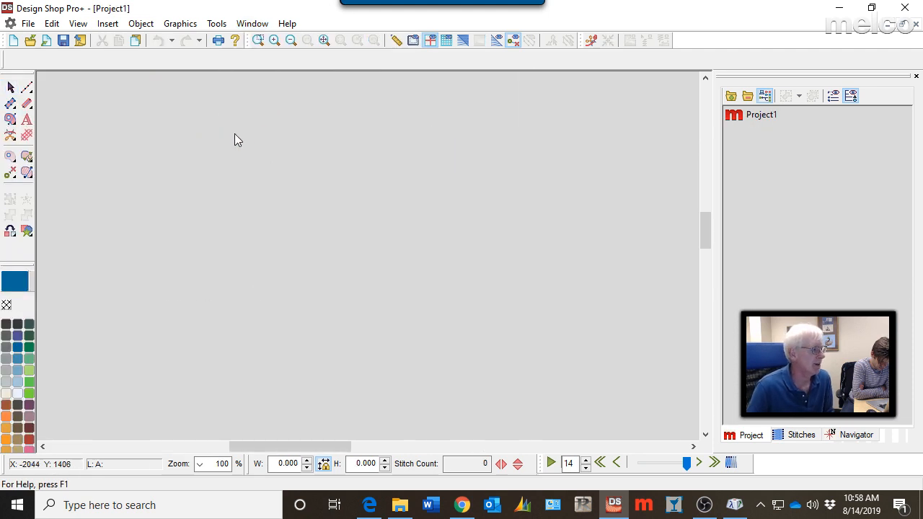
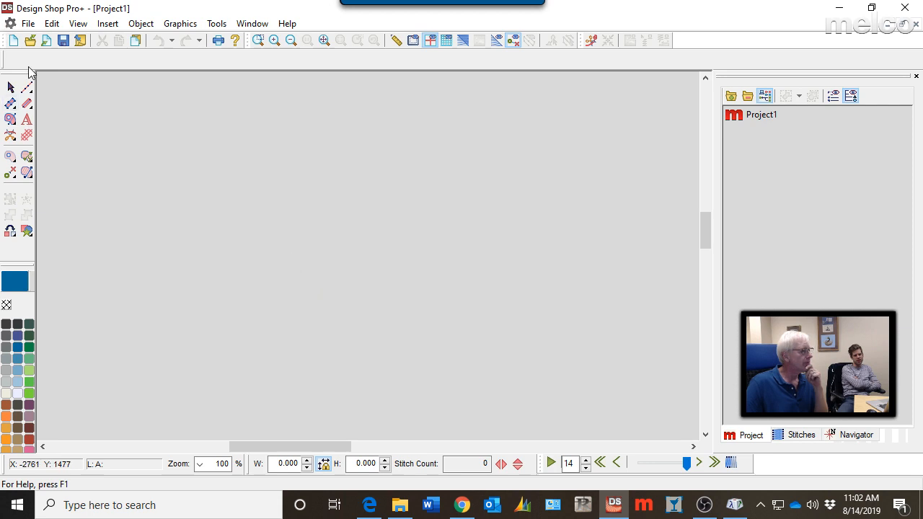
{"action": "left_click", "coordinate": [26, 120]}
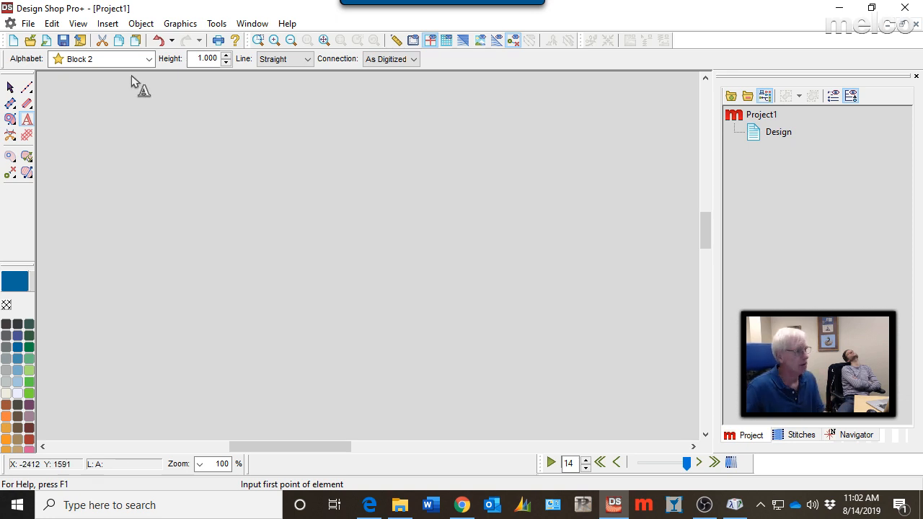
- Filter the lettering alphabets by "ath" and preview the athletic styles, including Athletic Flair
{"action": "left_click", "coordinate": [148, 59]}
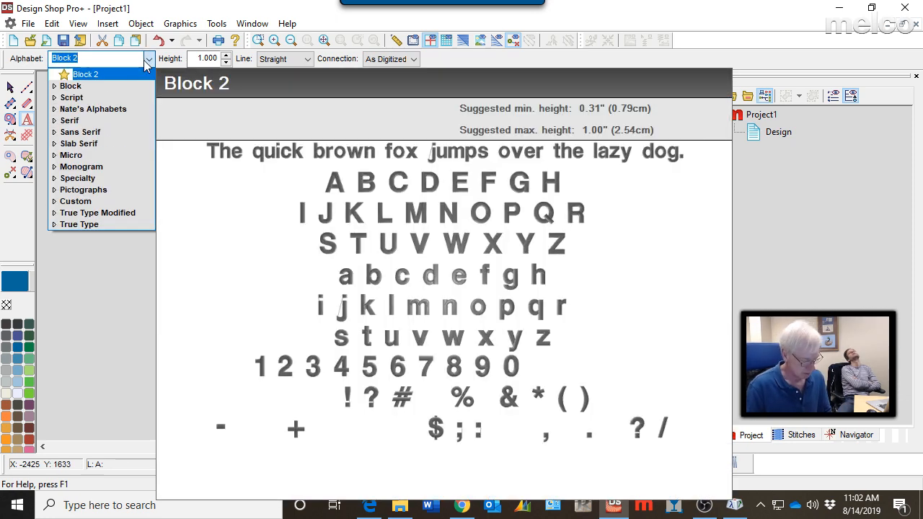
{"action": "type", "text": "ath"}
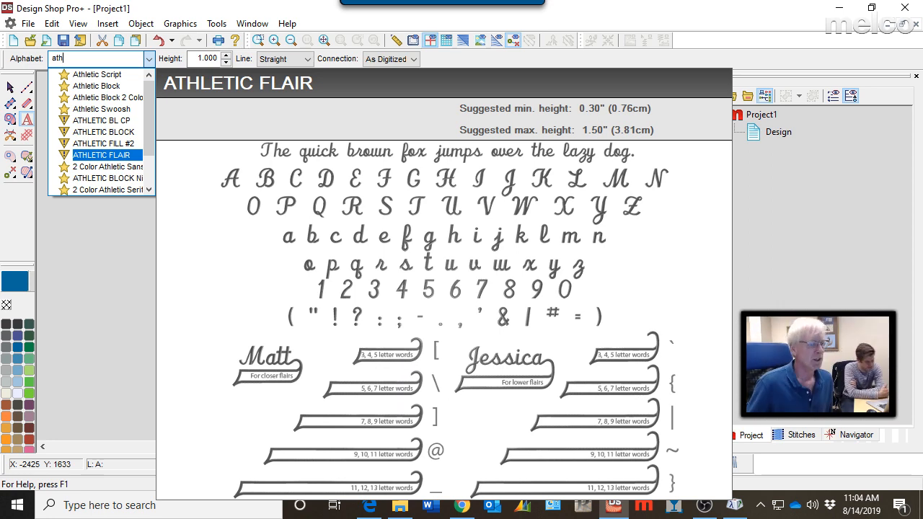
{"action": "key", "text": "Down"}
{"action": "key", "text": "Down"}
{"action": "key", "text": "Down"}
{"action": "left_click", "coordinate": [112, 266]}
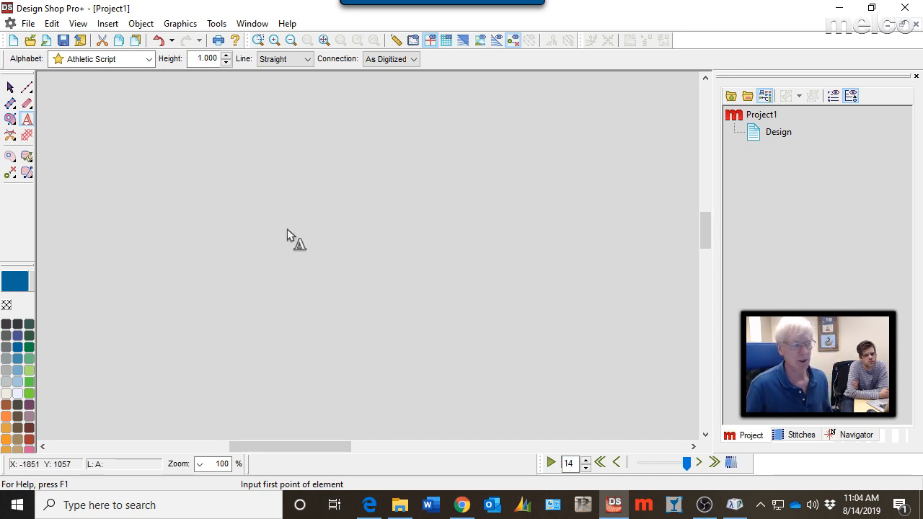
- Create ABC lettering in the Block 2 alphabet through its object properties, and move the properties window clear of the letters
{"action": "key", "text": "Return"}
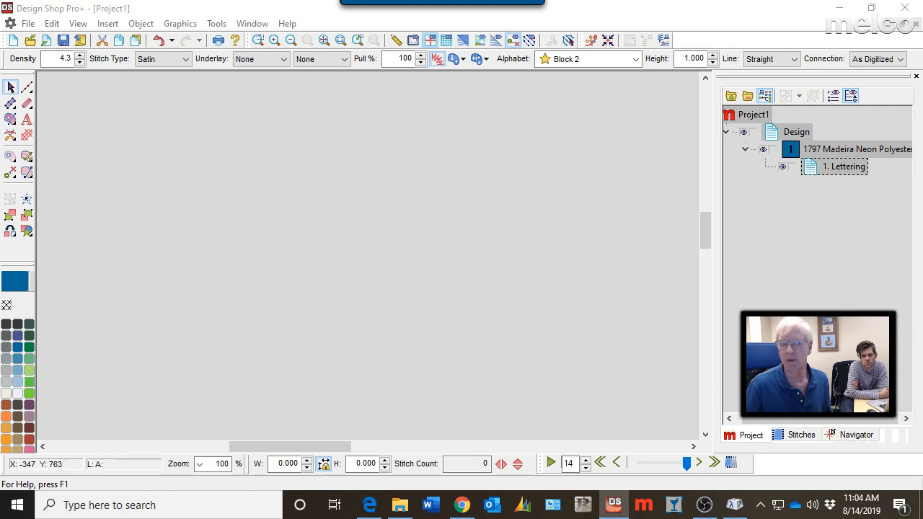
{"action": "left_click_drag", "start_coordinate": [922, 334], "coordinate": [346, 51]}
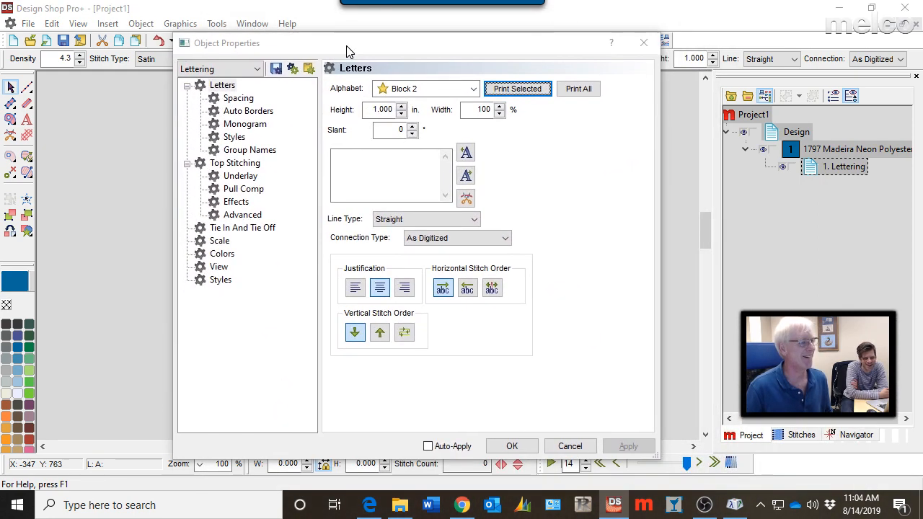
{"action": "left_click", "coordinate": [342, 158]}
{"action": "type", "text": "ABC"}
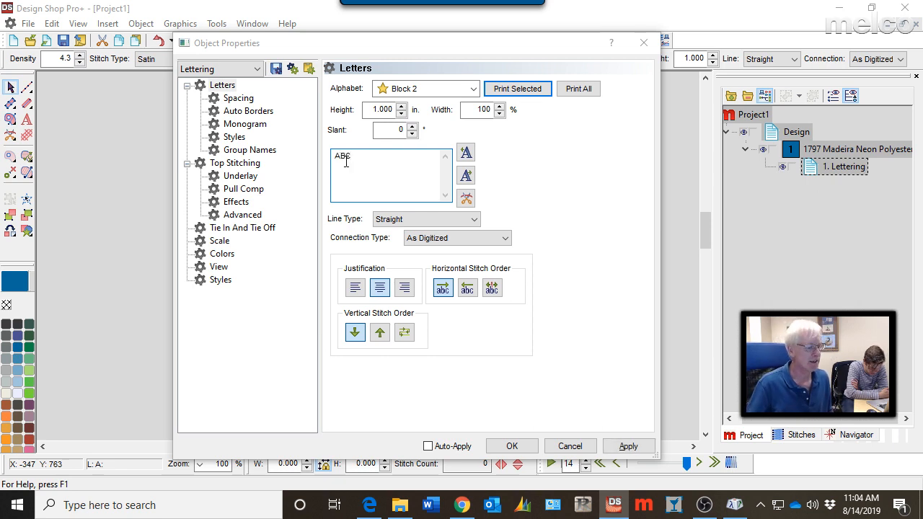
{"action": "left_click", "coordinate": [628, 447]}
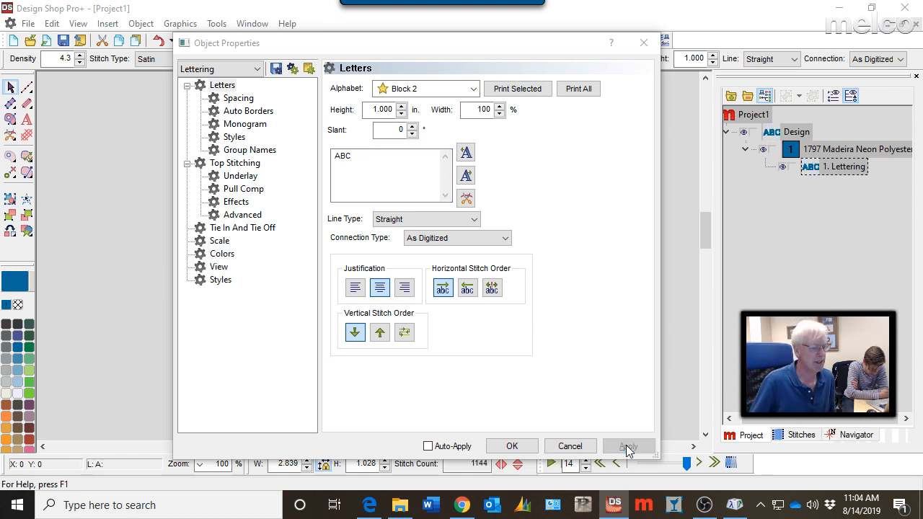
{"action": "left_click_drag", "start_coordinate": [445, 54], "coordinate": [698, 52]}
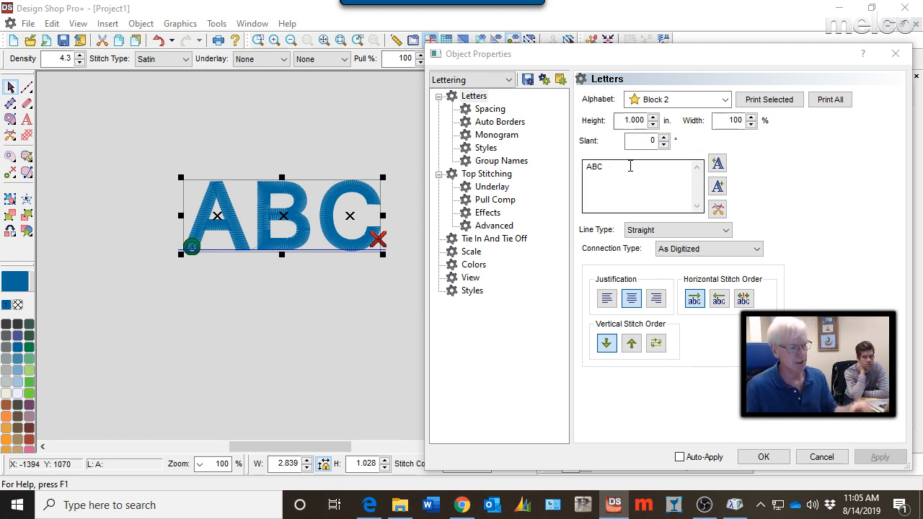
- Clear the lettering's text, re-enter ABC and apply it
{"action": "left_click_drag", "start_coordinate": [620, 167], "coordinate": [577, 169]}
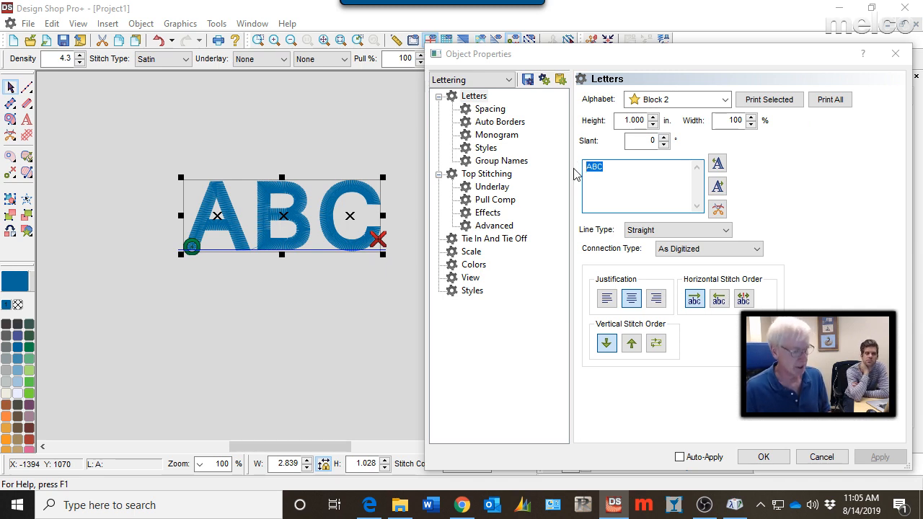
{"action": "key", "text": "Delete"}
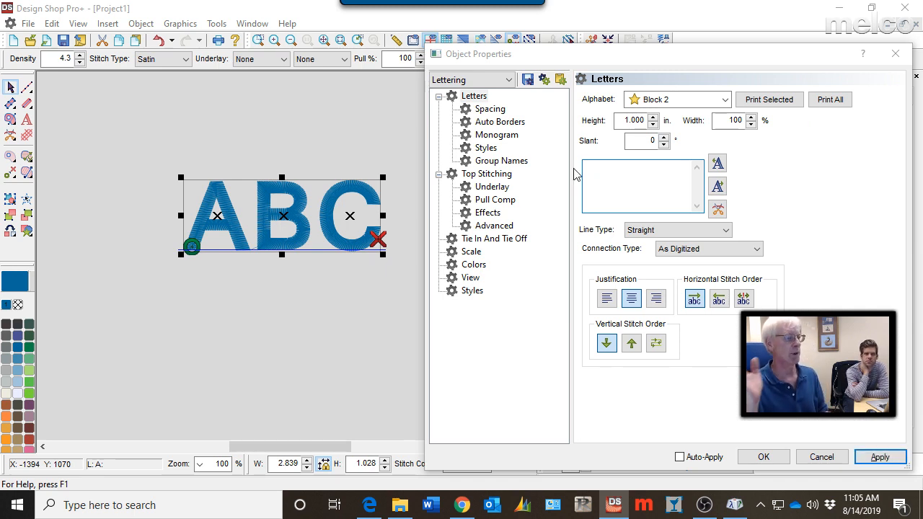
{"action": "type", "text": "ABC"}
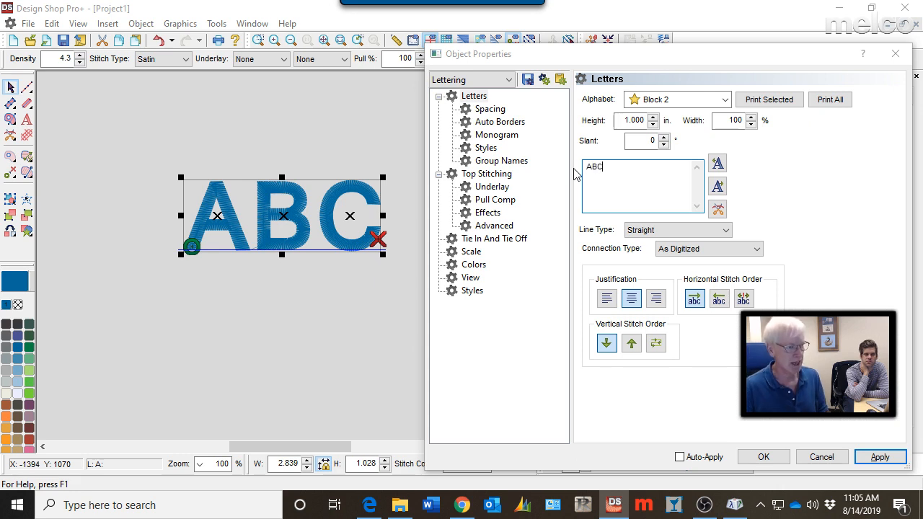
{"action": "left_click", "coordinate": [877, 459]}
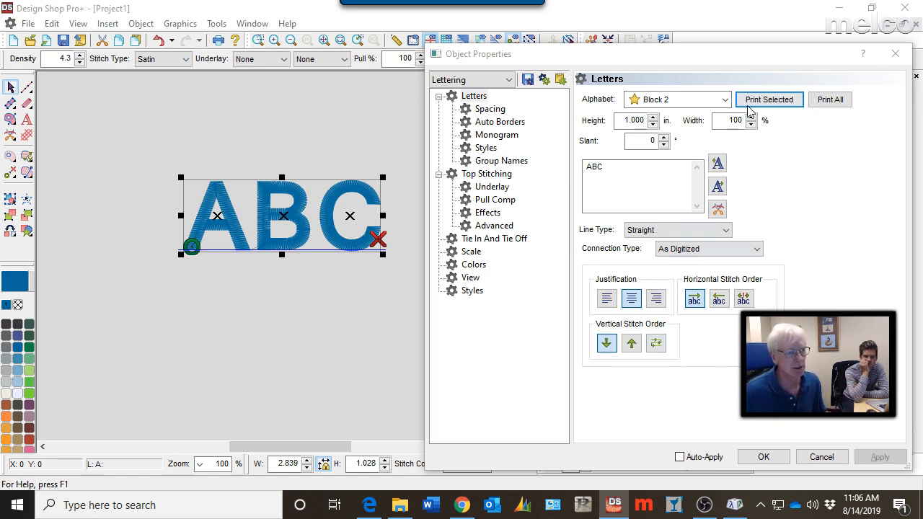
- Browse the lettering's alphabet categories, including Custom, view the Block 2 preview, and close the properties without choosing another alphabet
{"action": "left_click", "coordinate": [727, 100]}
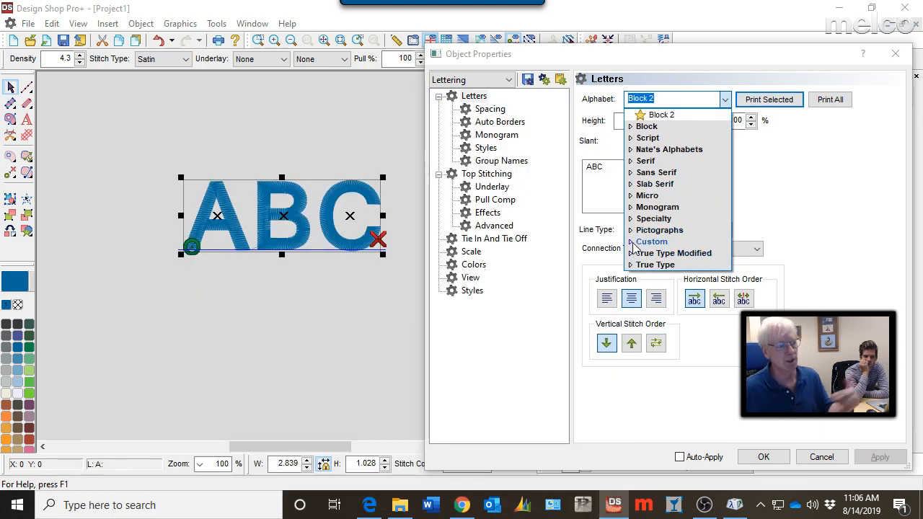
{"action": "left_click", "coordinate": [631, 242]}
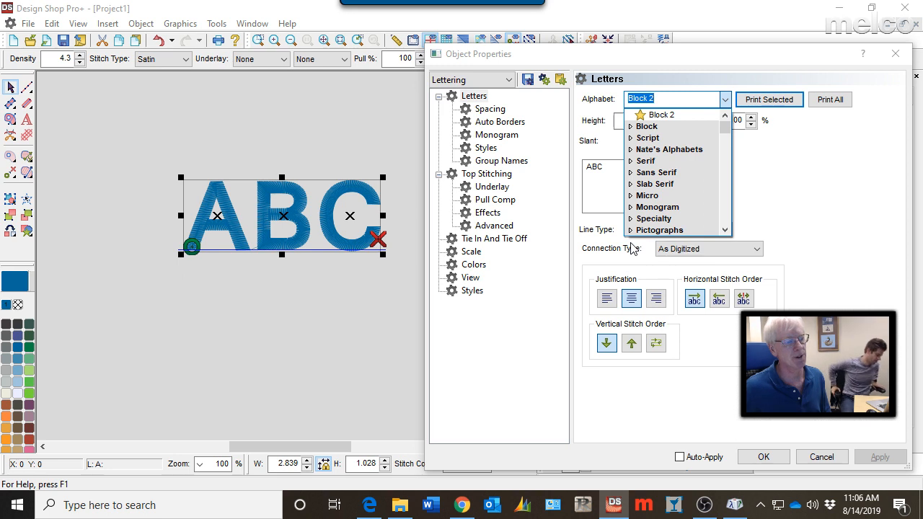
{"action": "scroll", "coordinate": [673, 182], "scroll_direction": "down", "scroll_amount": 1}
{"action": "scroll", "coordinate": [721, 108], "scroll_direction": "up", "scroll_amount": 1}
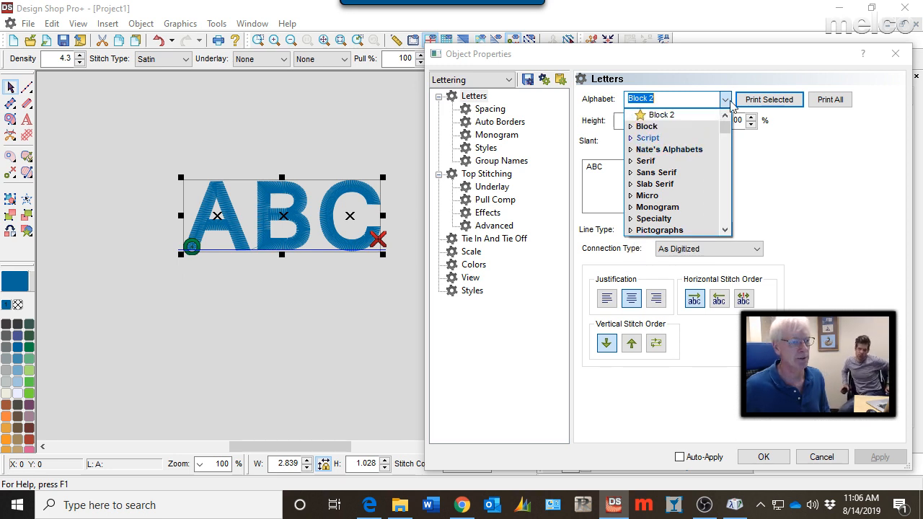
{"action": "left_click", "coordinate": [815, 161]}
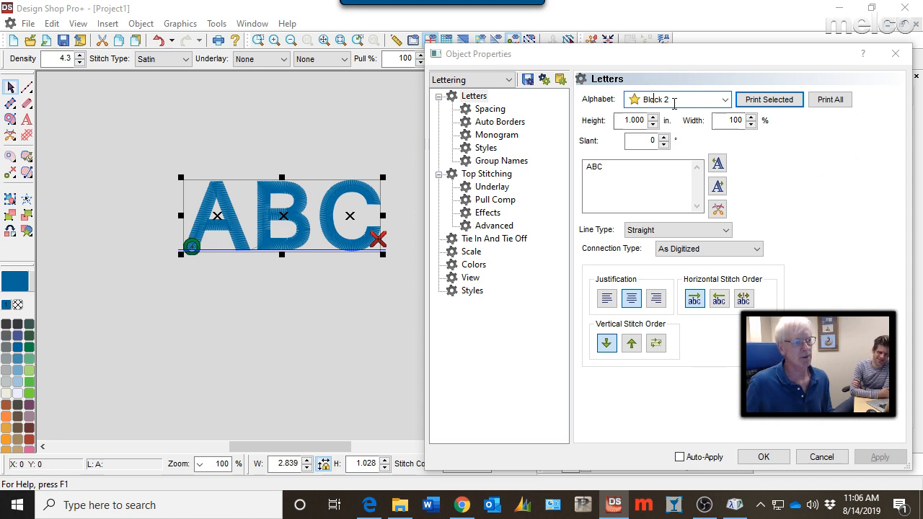
{"action": "left_click_drag", "start_coordinate": [675, 103], "coordinate": [617, 100]}
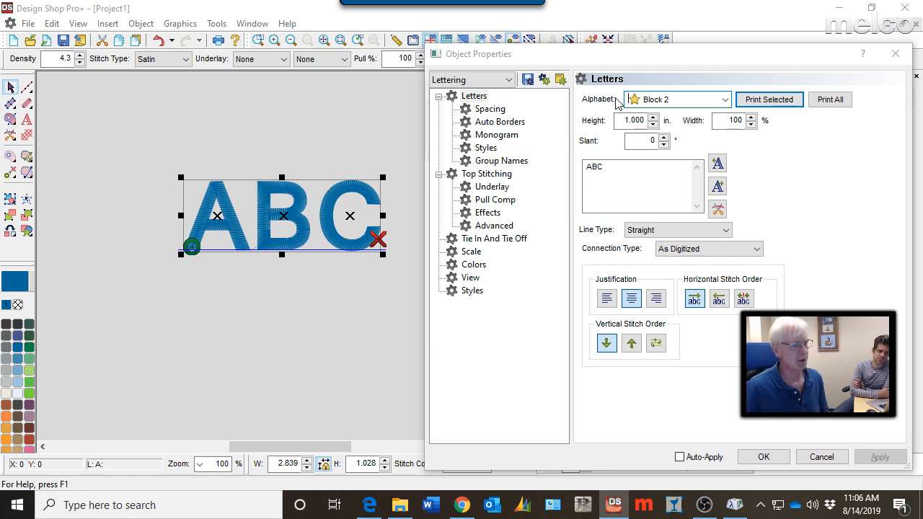
{"action": "left_click", "coordinate": [714, 99]}
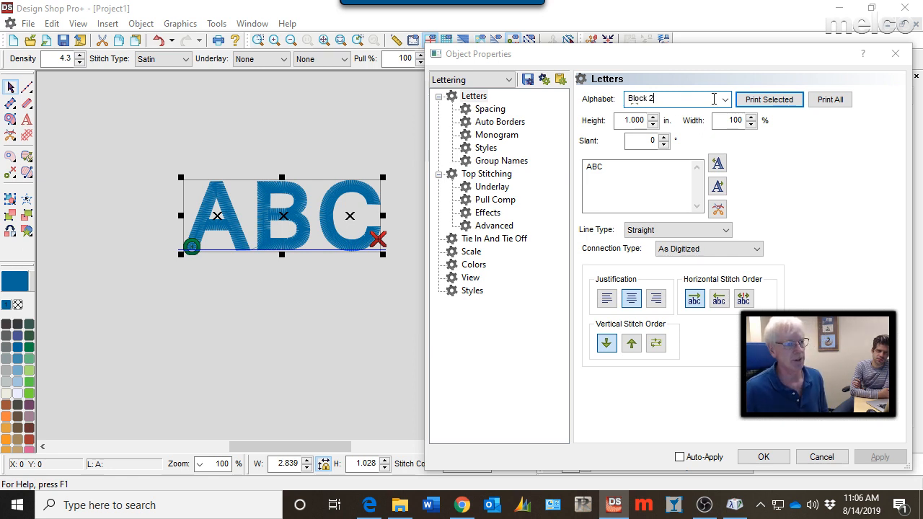
{"action": "left_click", "coordinate": [725, 100]}
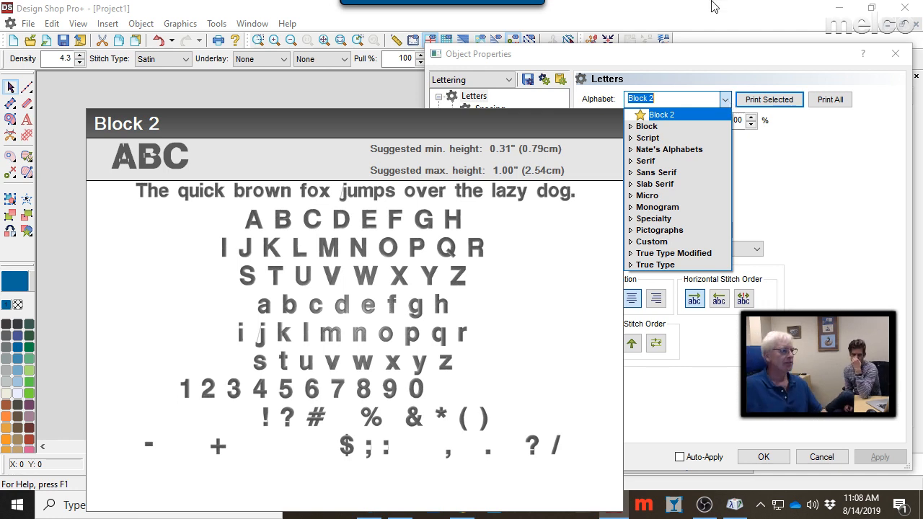
{"action": "left_click", "coordinate": [223, 85]}
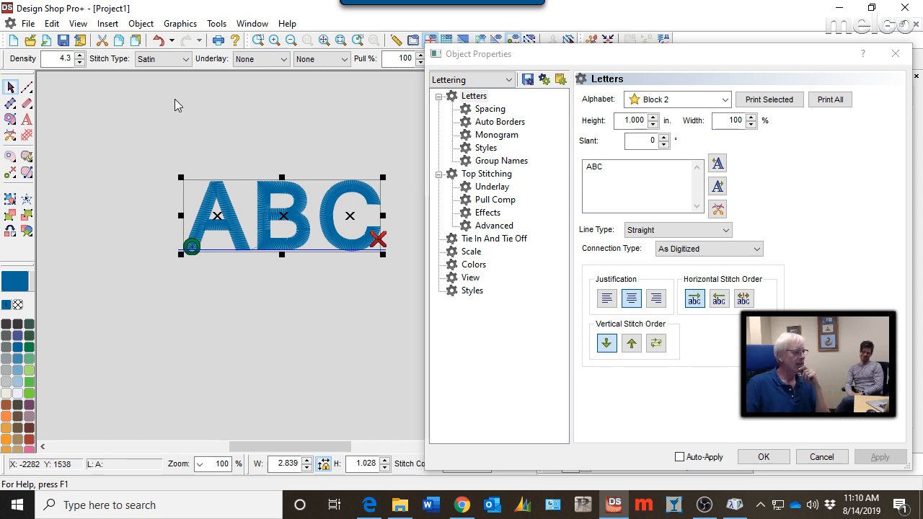
{"action": "left_click_drag", "start_coordinate": [623, 54], "coordinate": [626, 56]}
{"action": "key", "text": "Escape"}
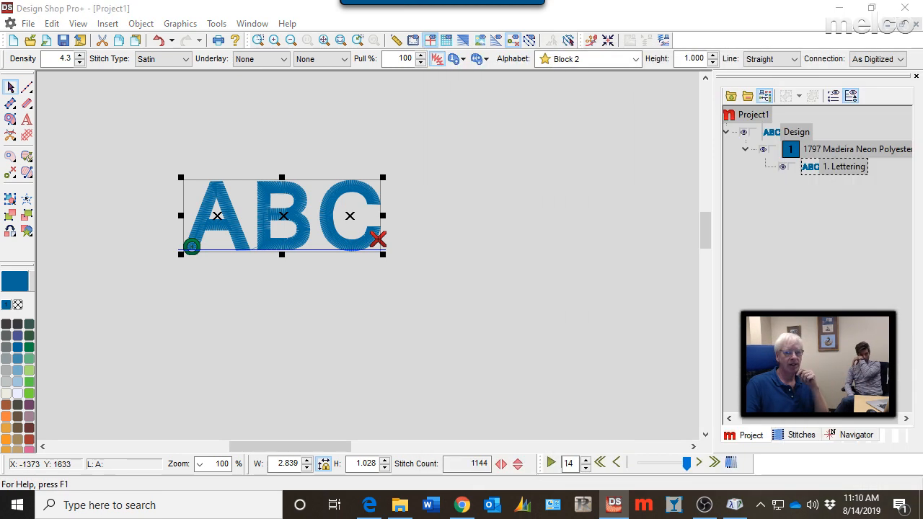
- Look at the Thick Block with A digitized.ofm design, and switch to Thick Block.eps with its whole alphabet in view
{"action": "left_click", "coordinate": [252, 24]}
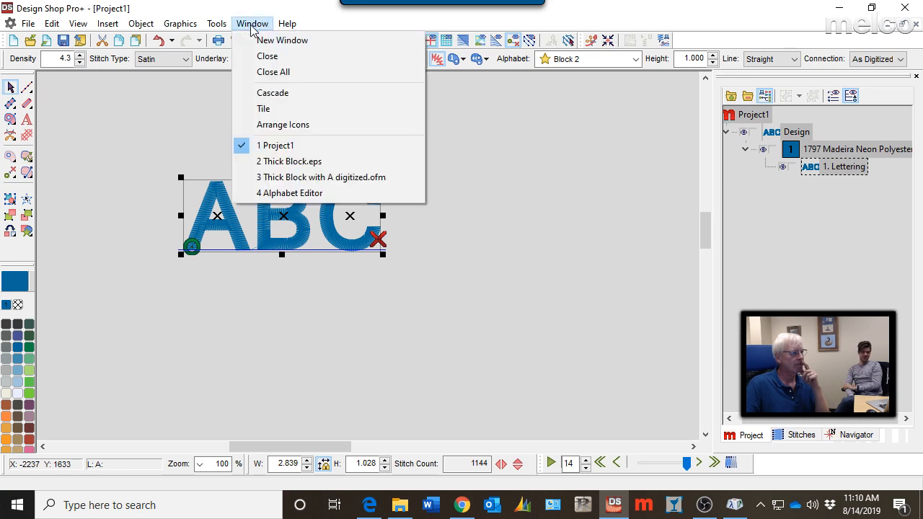
{"action": "left_click", "coordinate": [299, 178]}
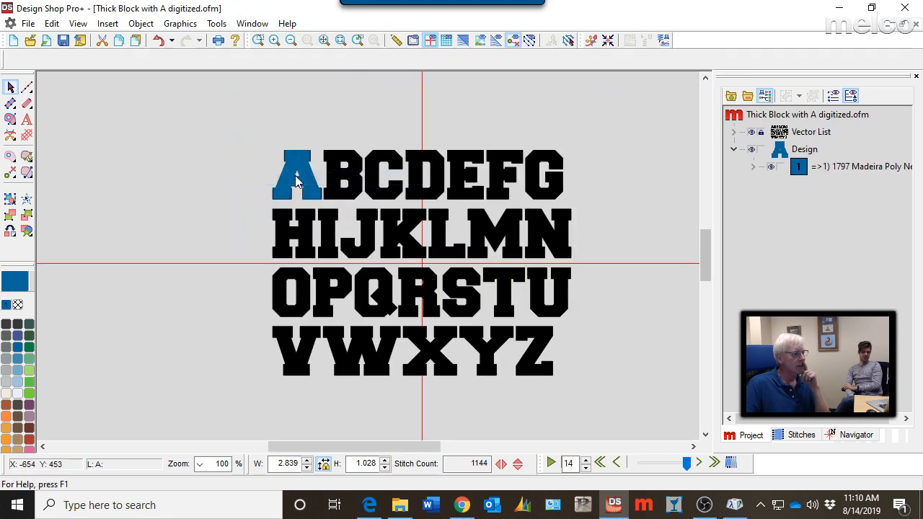
{"action": "left_click", "coordinate": [252, 23]}
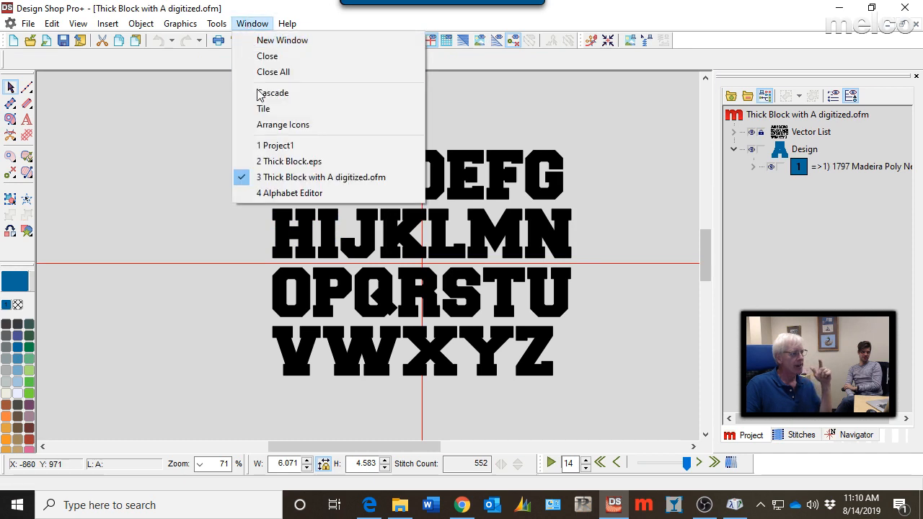
{"action": "left_click", "coordinate": [275, 164]}
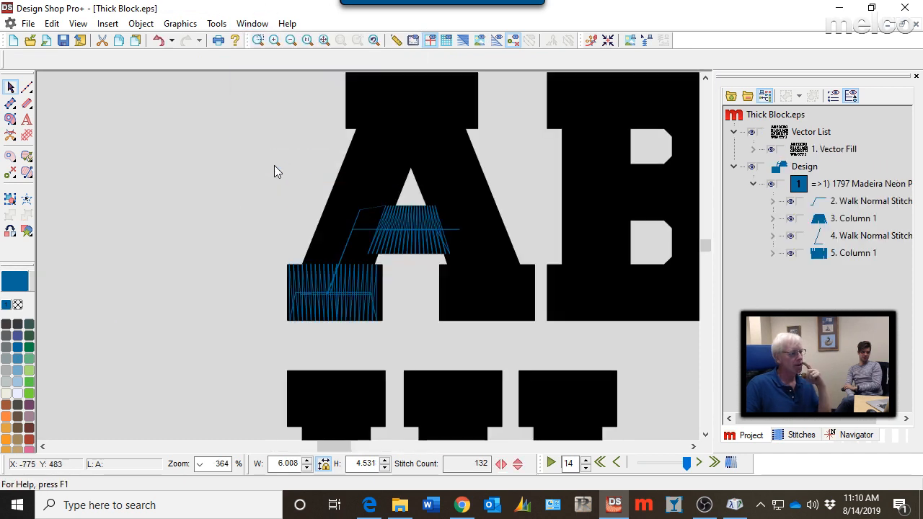
{"action": "scroll", "coordinate": [282, 298], "scroll_direction": "down", "scroll_amount": 1}
{"action": "key", "text": "Down"}
{"action": "key", "text": "Down"}
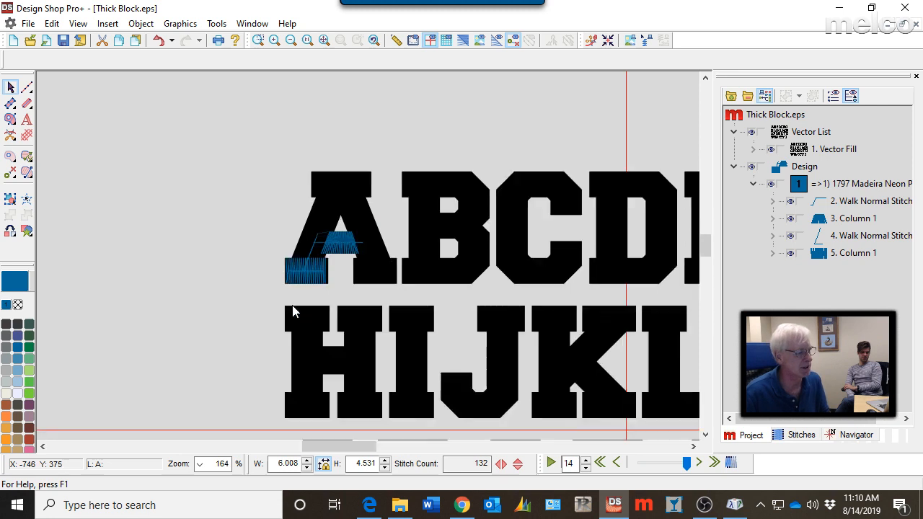
{"action": "key", "text": "Left"}
{"action": "key", "text": "Left"}
{"action": "key", "text": "Right"}
{"action": "key", "text": "Right"}
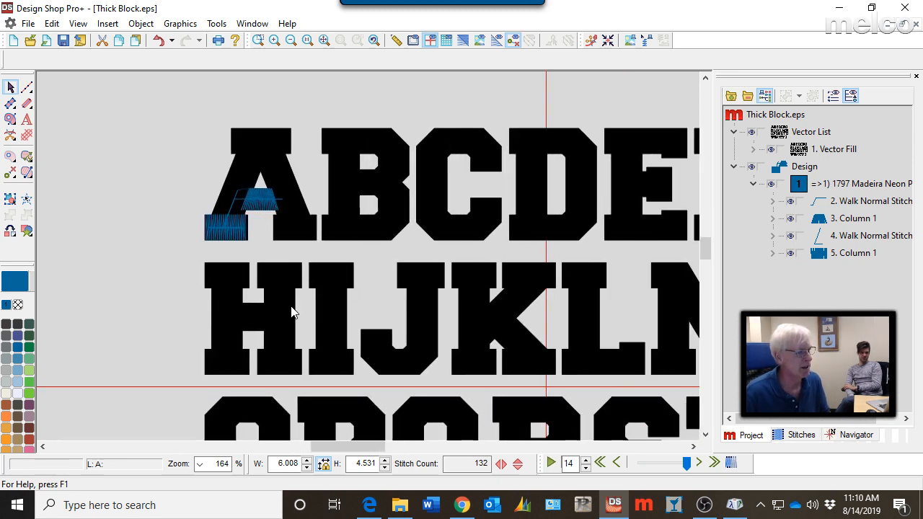
{"action": "key", "text": "Down"}
{"action": "key", "text": "F4"}
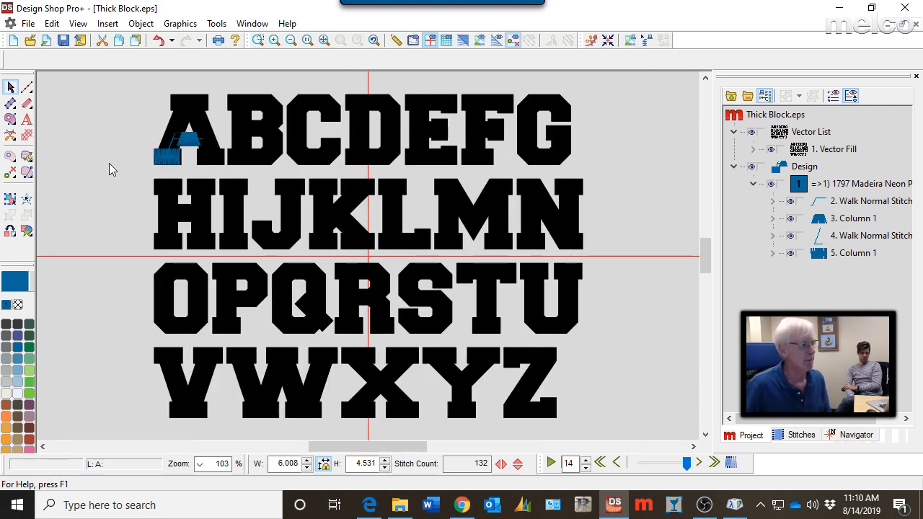
- Draw a horizontal vector line along the baseline of the A to G row, extending slightly past both ends
{"action": "left_click", "coordinate": [27, 88]}
{"action": "left_click", "coordinate": [63, 90]}
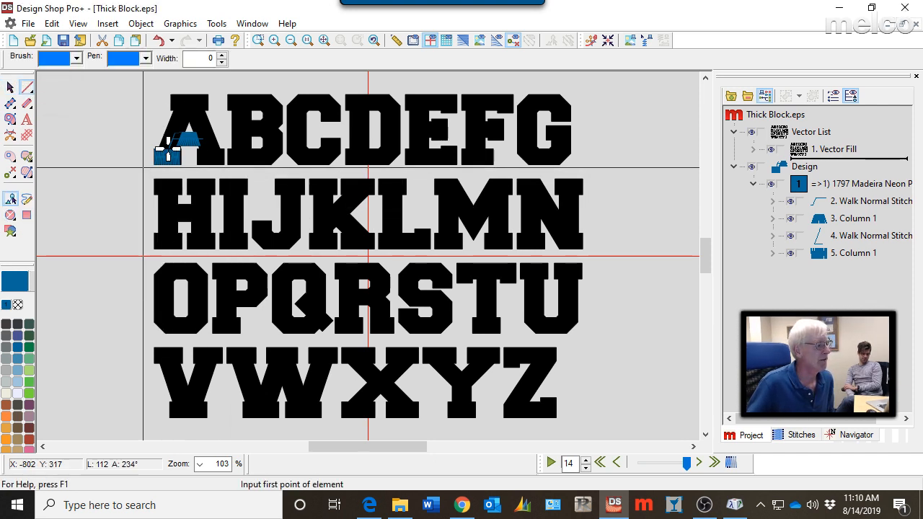
{"action": "left_click", "coordinate": [145, 165]}
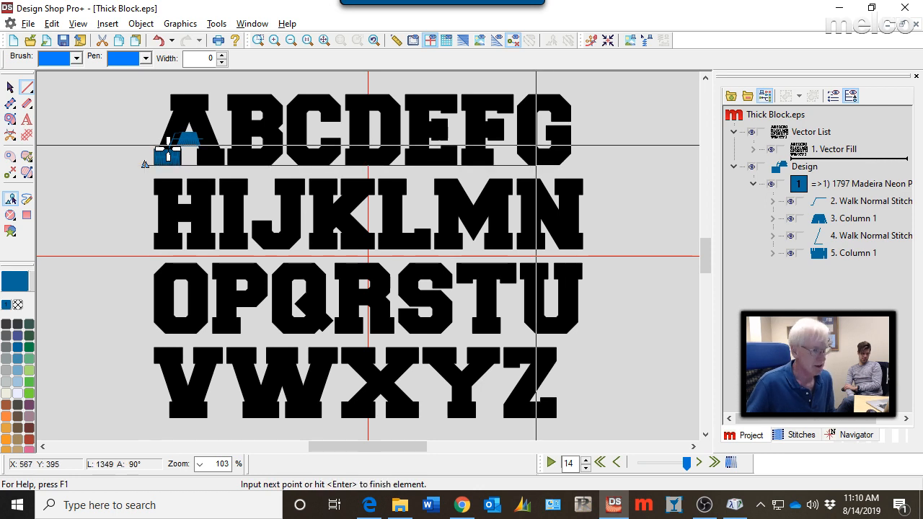
{"action": "left_click", "coordinate": [581, 165]}
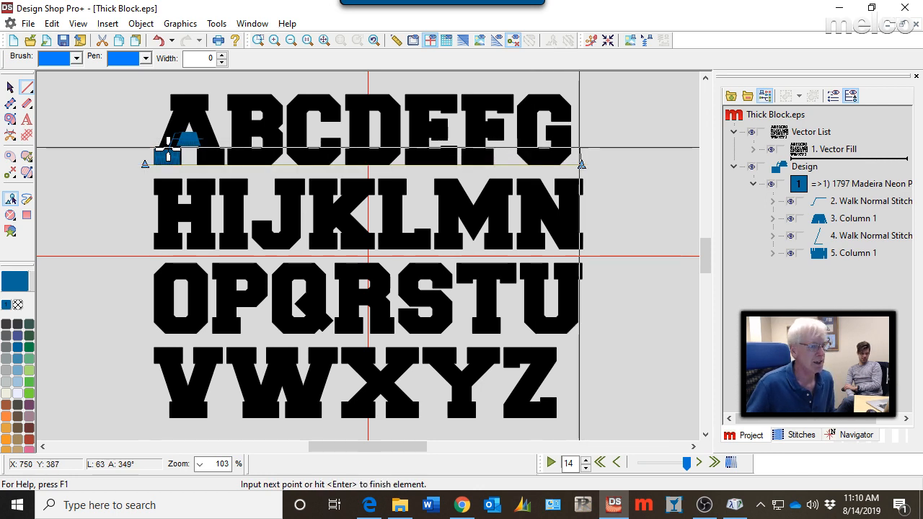
{"action": "key", "text": "Return"}
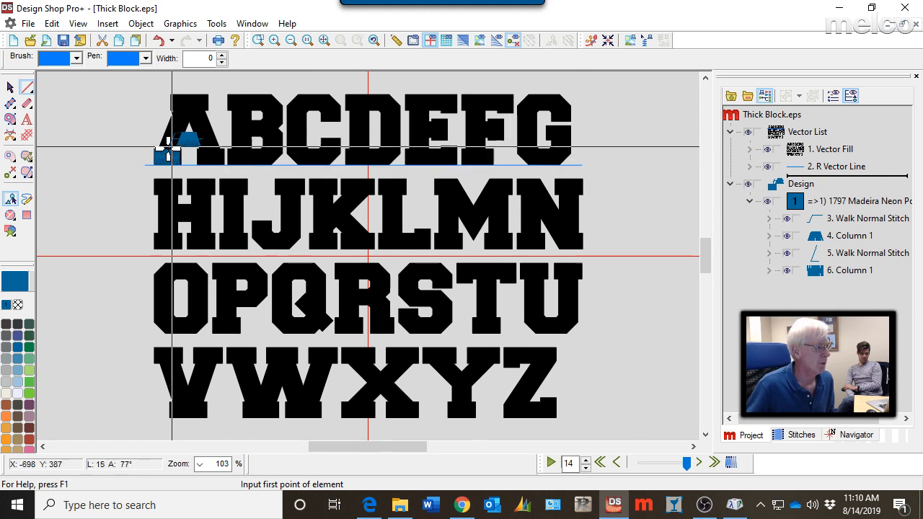
- Draw a second horizontal vector line across the A to G row at the upper edge of the letters' bottom serifs
{"action": "left_click", "coordinate": [149, 149]}
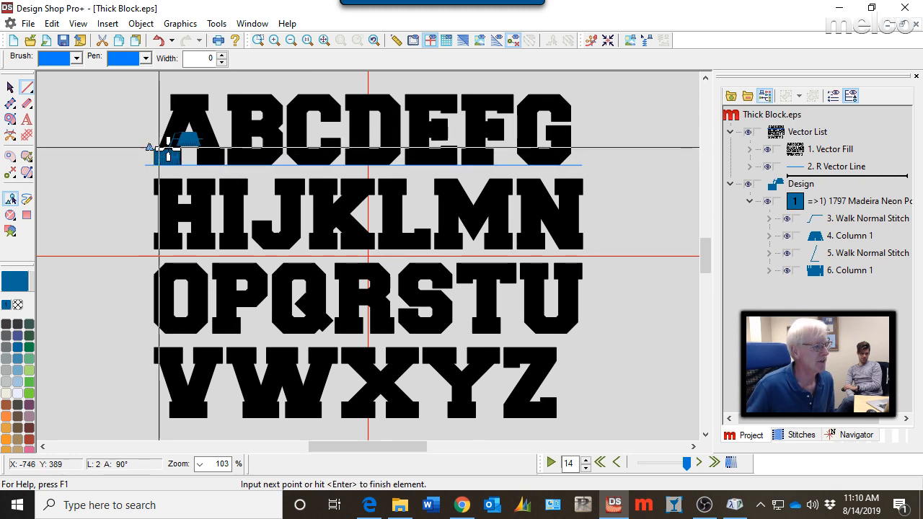
{"action": "left_click", "coordinate": [591, 146]}
{"action": "key", "text": "Return"}
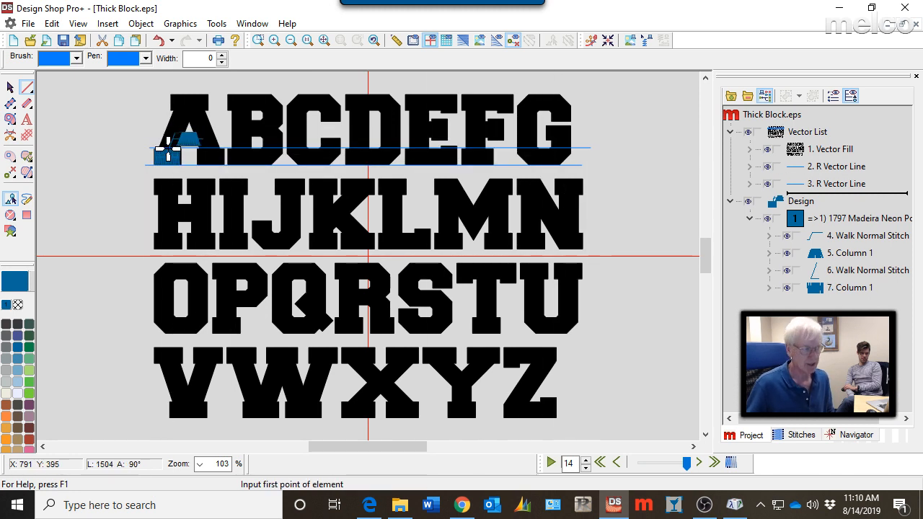